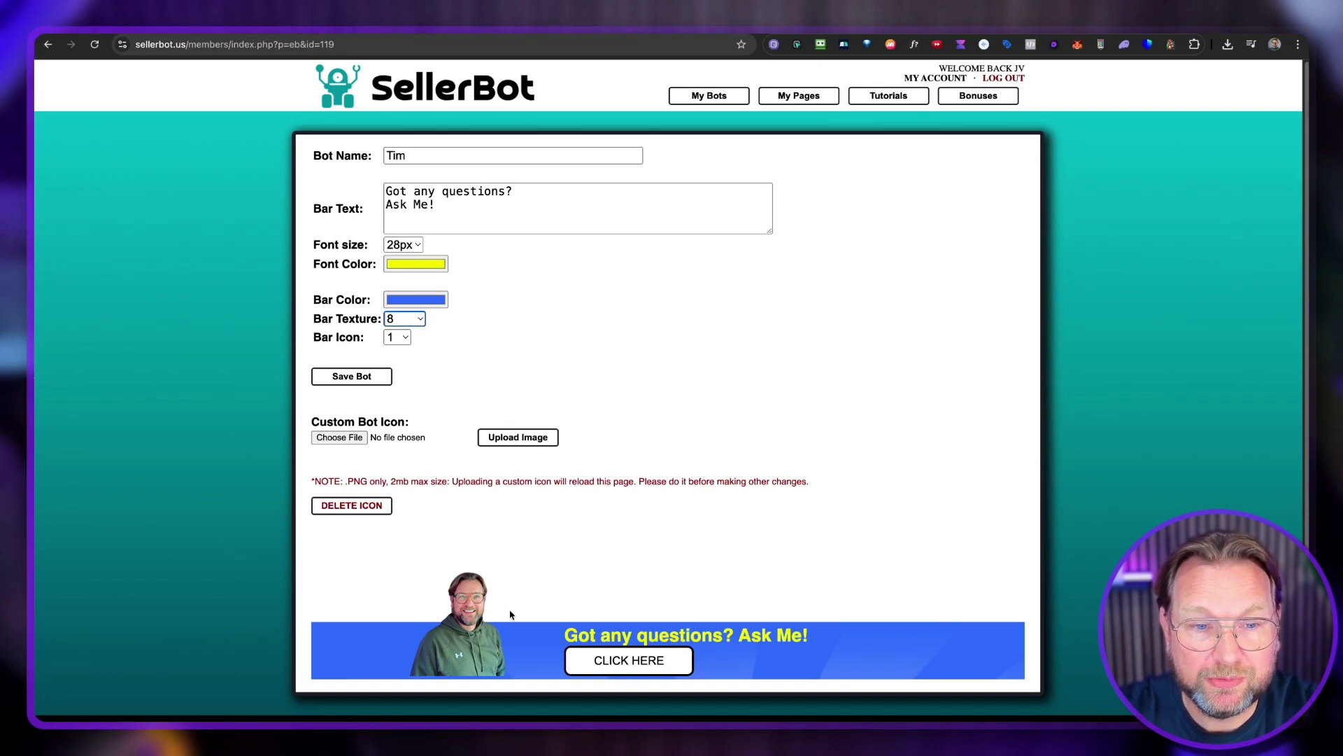
- Zoom in on the blue bar preview with yellow 28px 'Got any questions? Ask Me!', then zoom back out
{"action": "key", "text": "super+equal"}
{"action": "key", "text": "super+equal"}
{"action": "key", "text": "super+equal"}
{"action": "key", "text": "super+equal"}
{"action": "key", "text": "super+equal"}
{"action": "key", "text": "super+equal"}
{"action": "key", "text": "super+equal"}
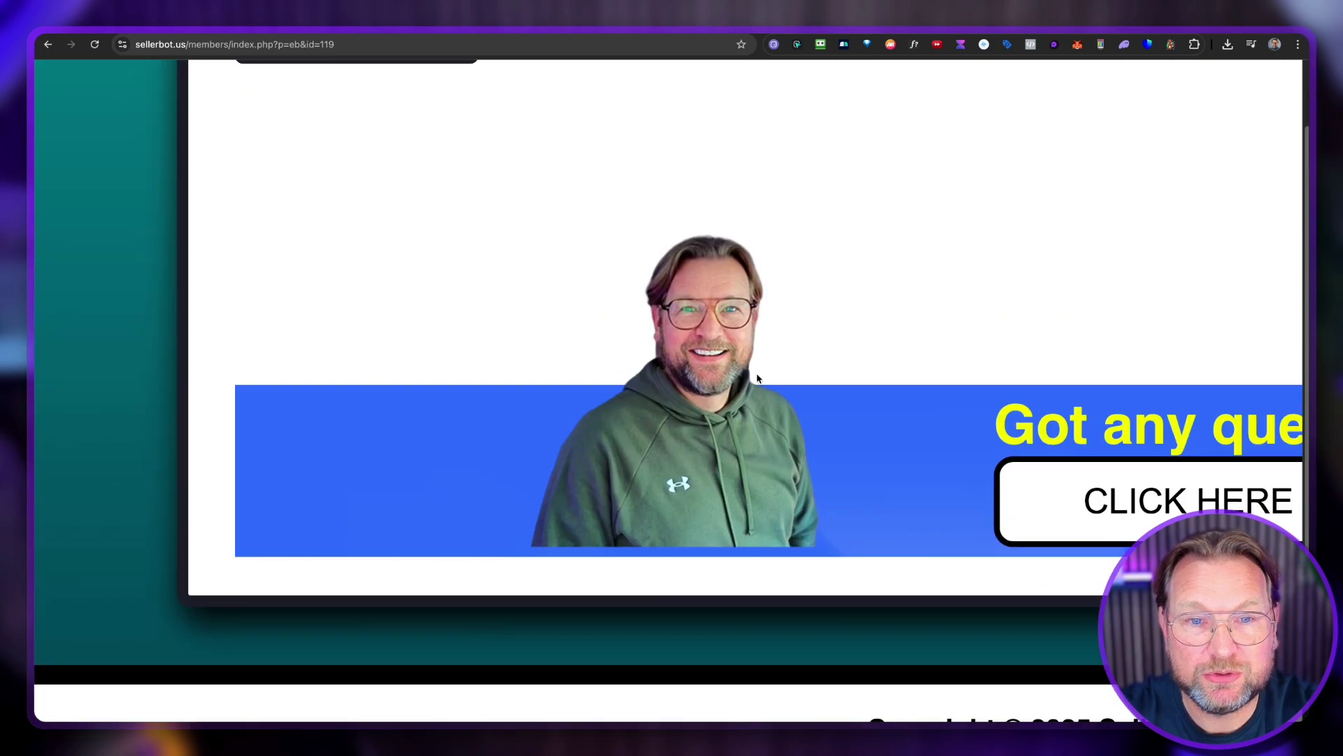
{"action": "key", "text": "super+minus"}
{"action": "key", "text": "super+minus"}
{"action": "key", "text": "super+minus"}
{"action": "key", "text": "super+minus"}
{"action": "key", "text": "super+minus"}
{"action": "key", "text": "super+minus"}
{"action": "key", "text": "super+minus"}
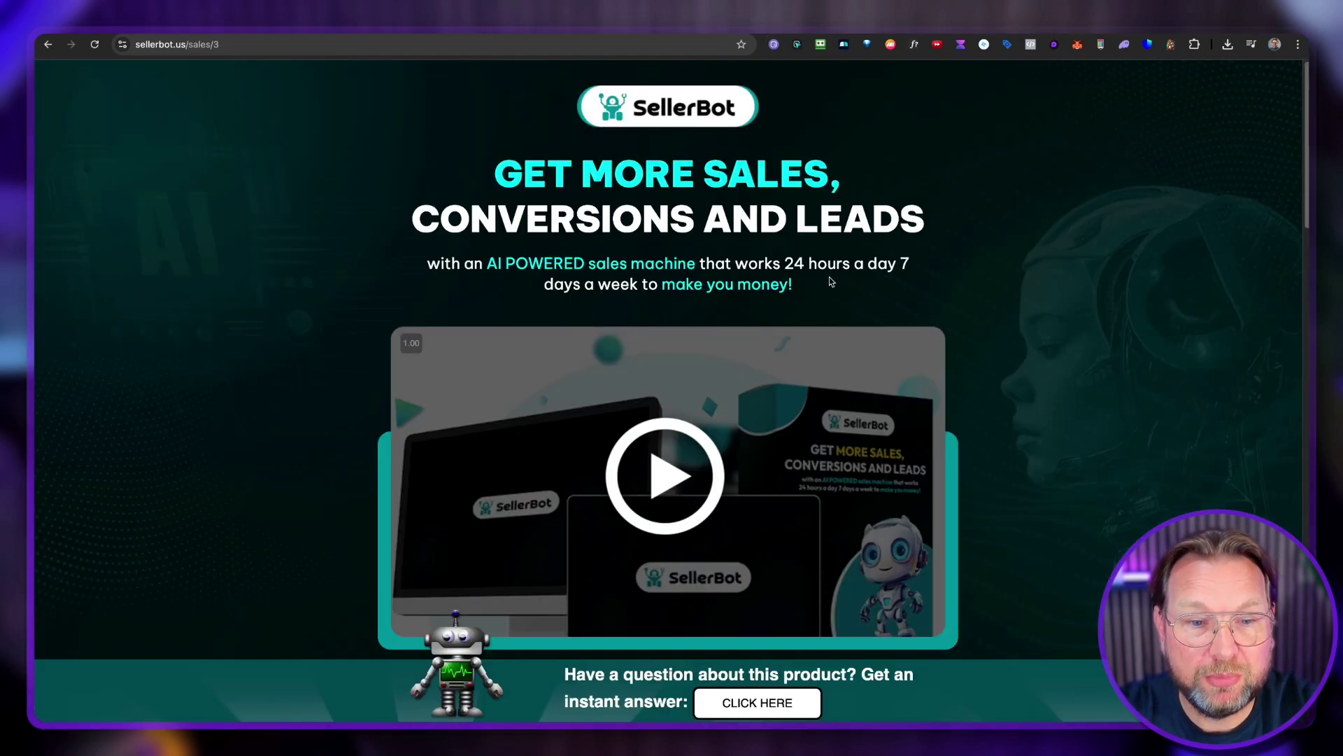
- Ask the sales page's chat widget 'What is sellerbot' and get its answer
{"action": "scroll", "coordinate": [831, 282], "scroll_direction": "down", "scroll_amount": 2}
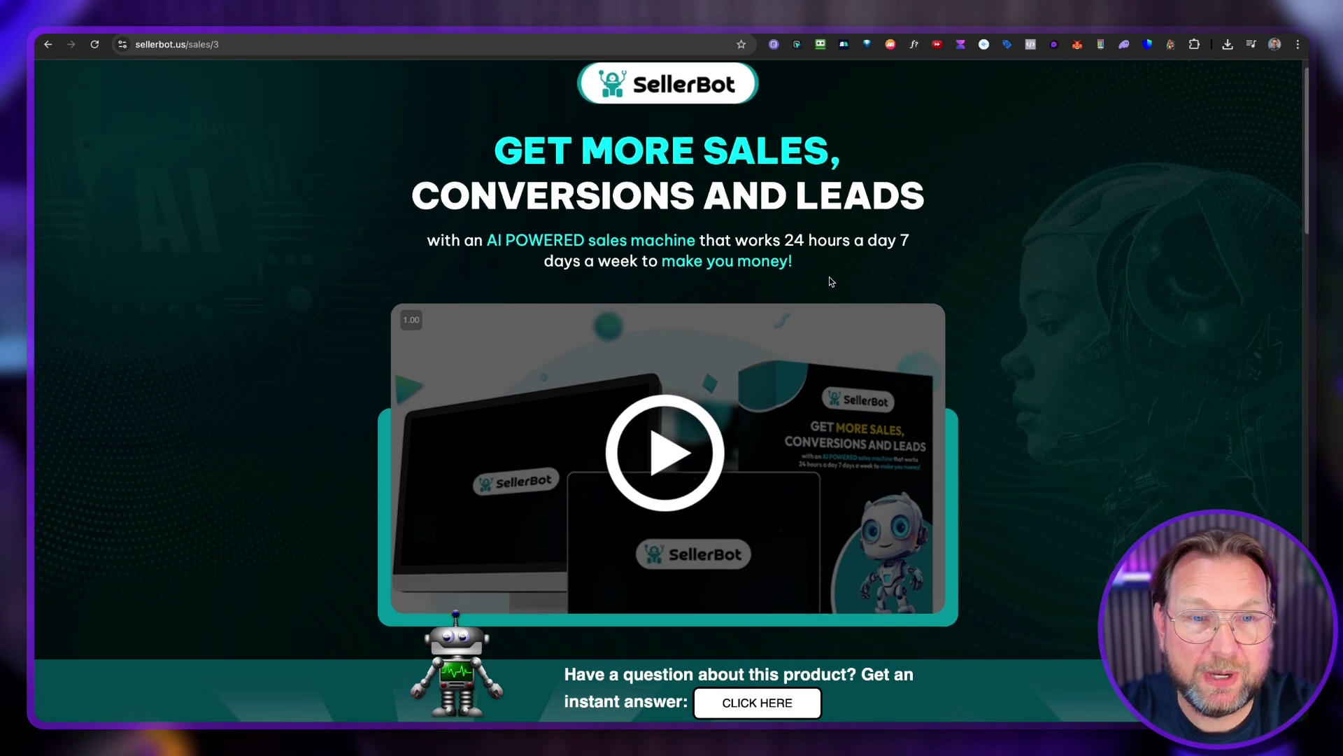
{"action": "scroll", "coordinate": [831, 282], "scroll_direction": "down", "scroll_amount": 10}
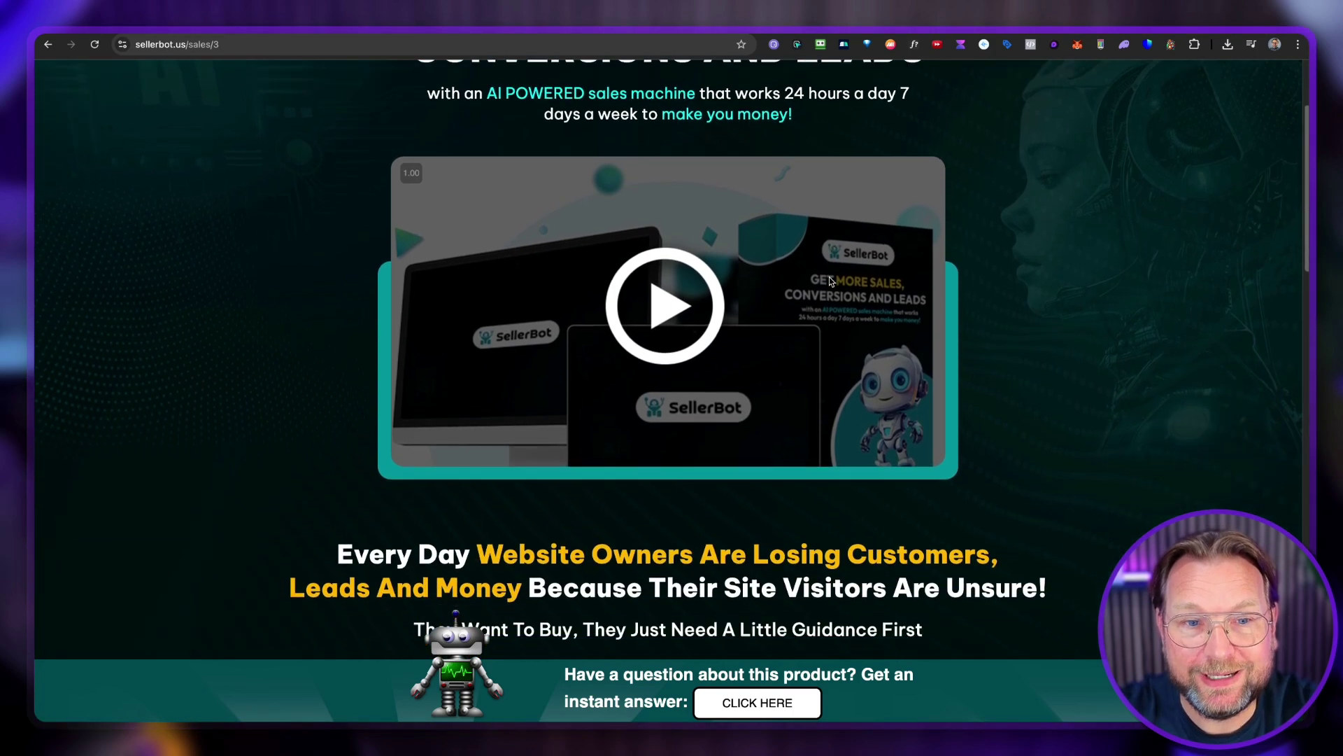
{"action": "scroll", "coordinate": [831, 282], "scroll_direction": "down", "scroll_amount": 20}
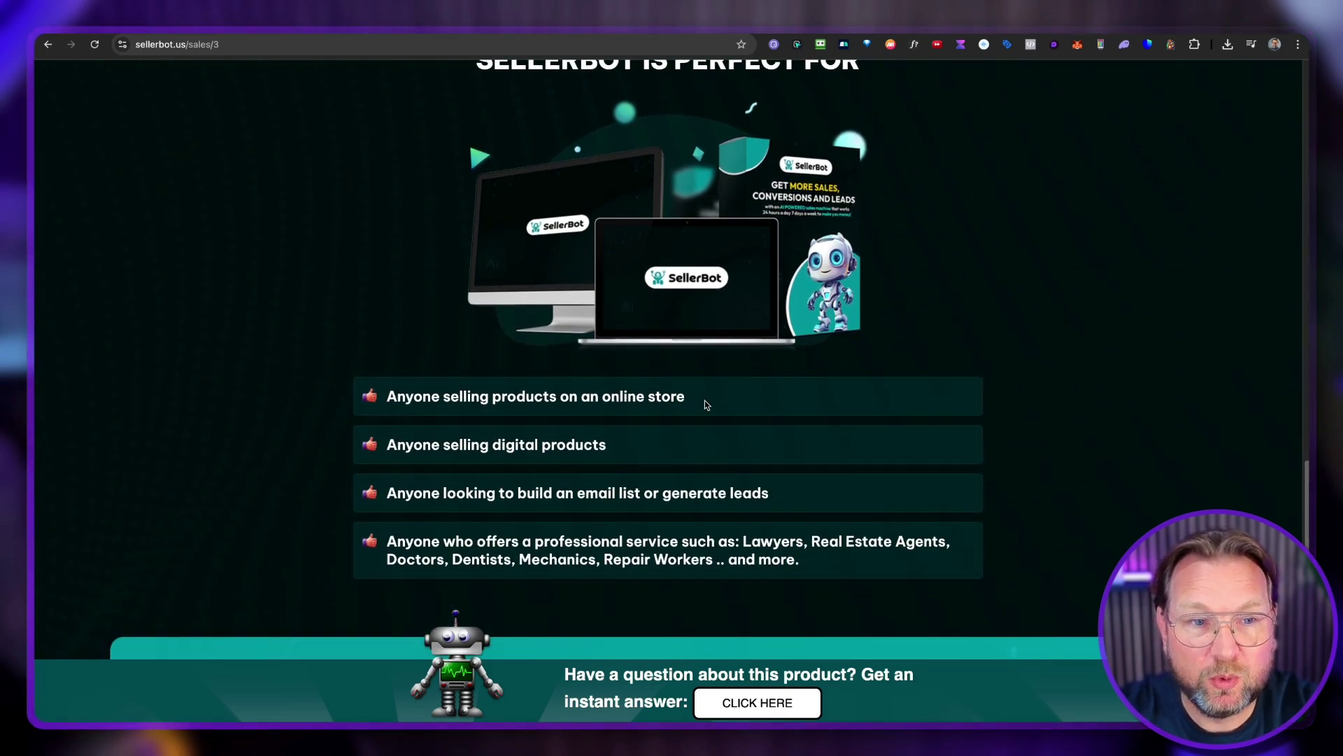
{"action": "scroll", "coordinate": [704, 400], "scroll_direction": "up", "scroll_amount": 18}
{"action": "left_click", "coordinate": [768, 706]}
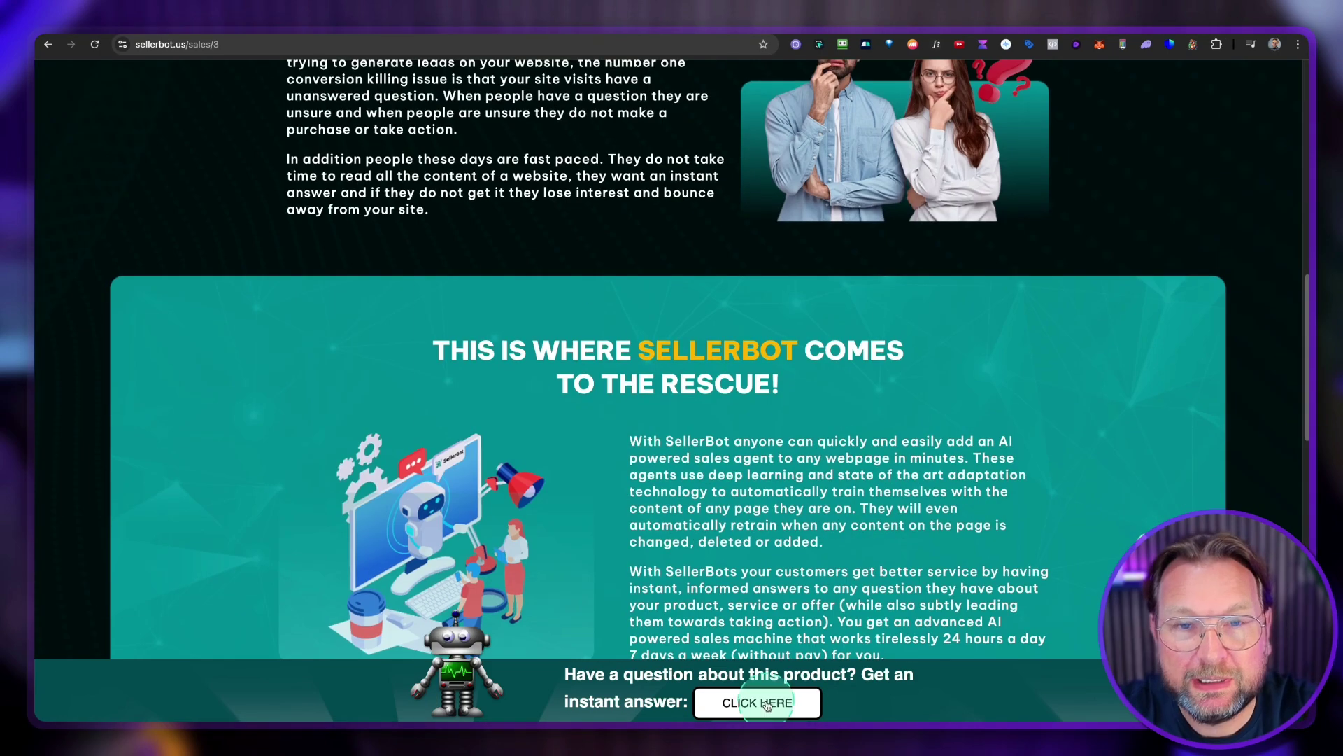
{"action": "left_click", "coordinate": [634, 501]}
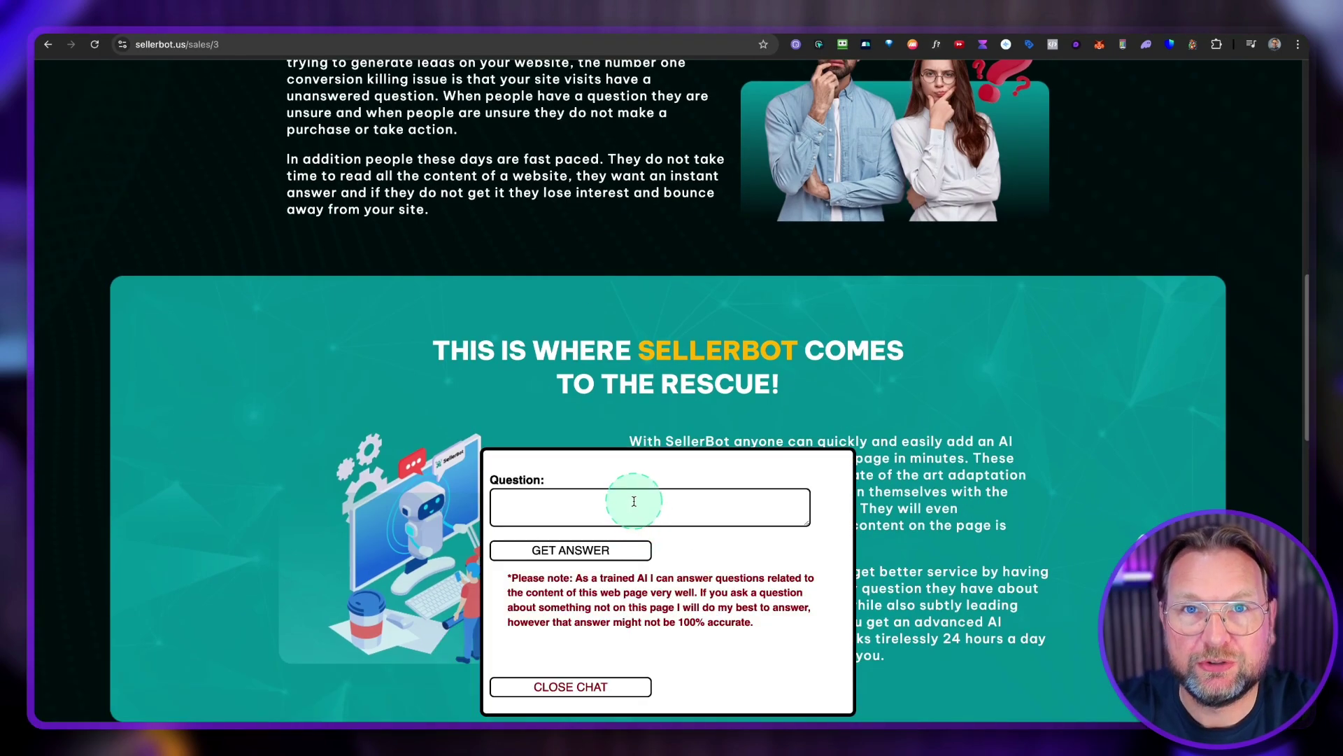
{"action": "left_click", "coordinate": [533, 503]}
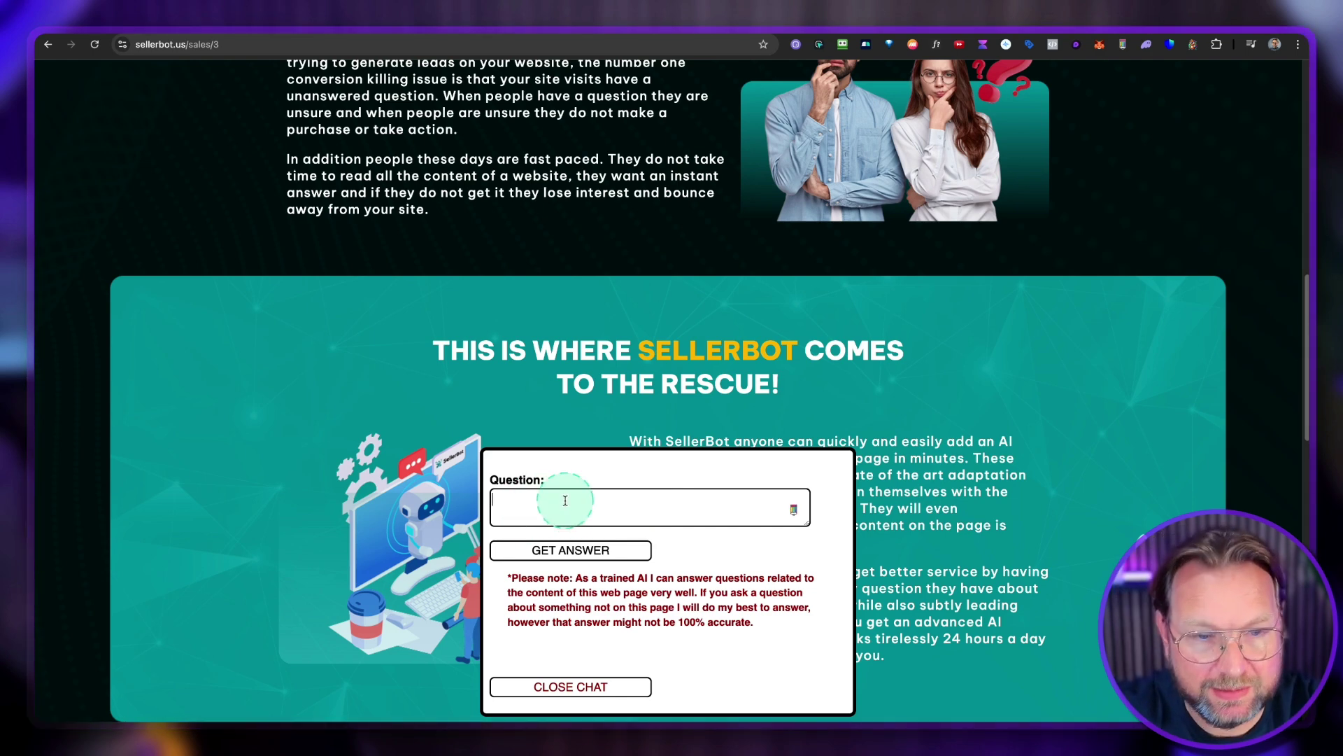
{"action": "type", "text": "What is seller"}
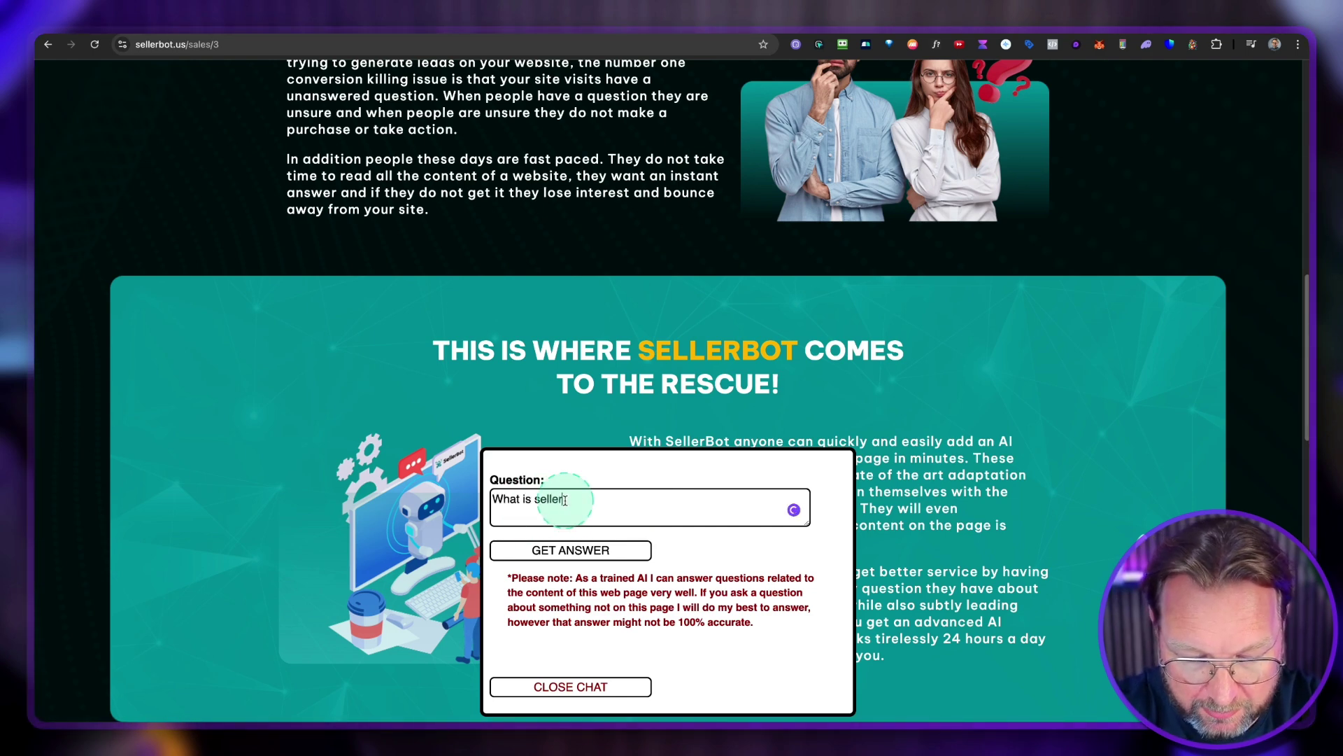
{"action": "type", "text": "bot"}
{"action": "left_click", "coordinate": [581, 551]}
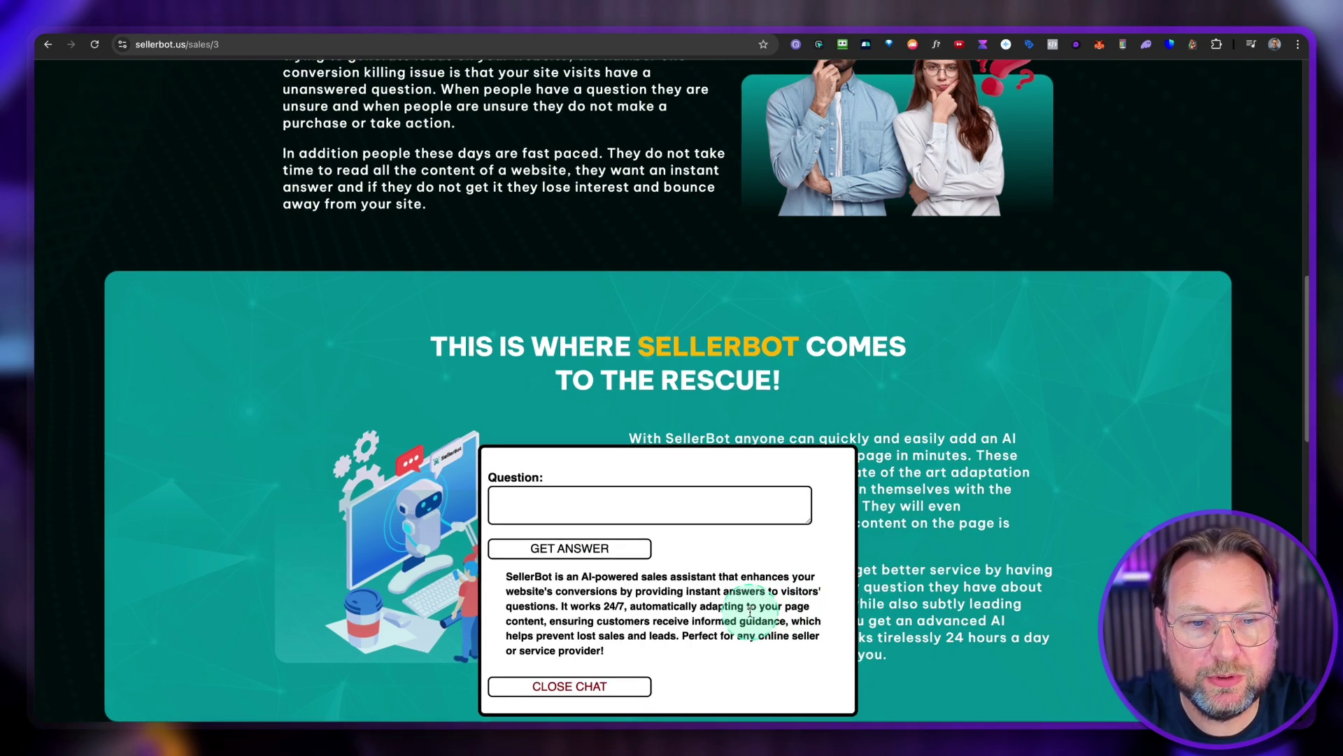
- Close the chat window and return to the sales page
{"action": "scroll", "coordinate": [766, 611], "scroll_direction": "up", "scroll_amount": 5}
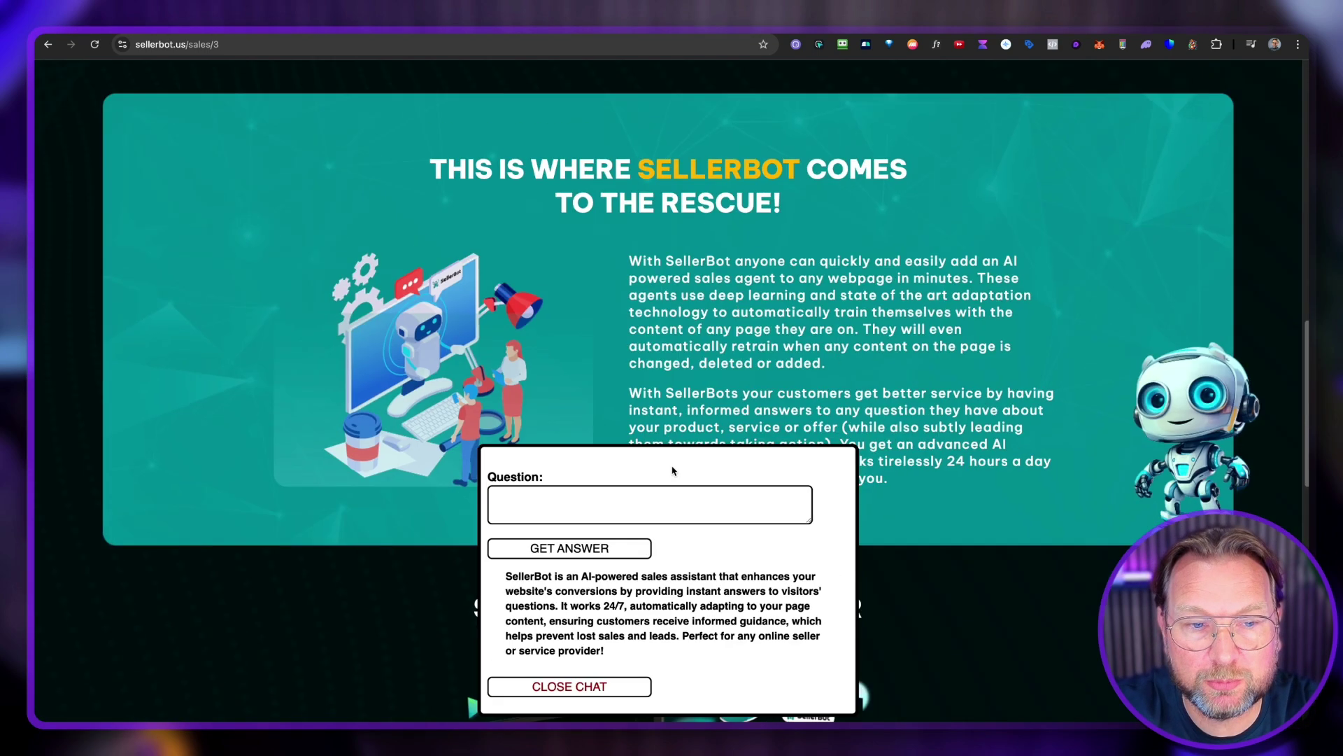
{"action": "left_click", "coordinate": [315, 615]}
{"action": "scroll", "coordinate": [829, 378], "scroll_direction": "up", "scroll_amount": 3}
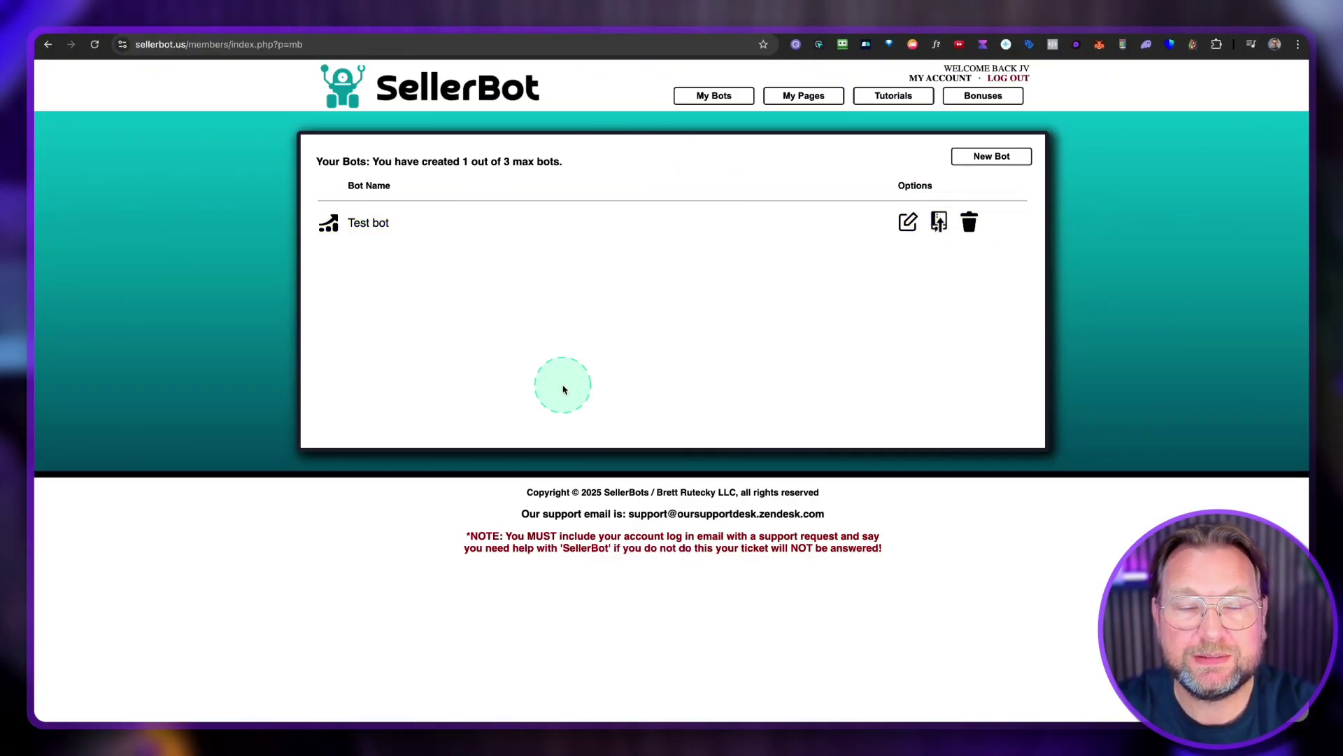
- Create a second bot named Tim and open its settings editor
{"action": "left_click", "coordinate": [991, 157]}
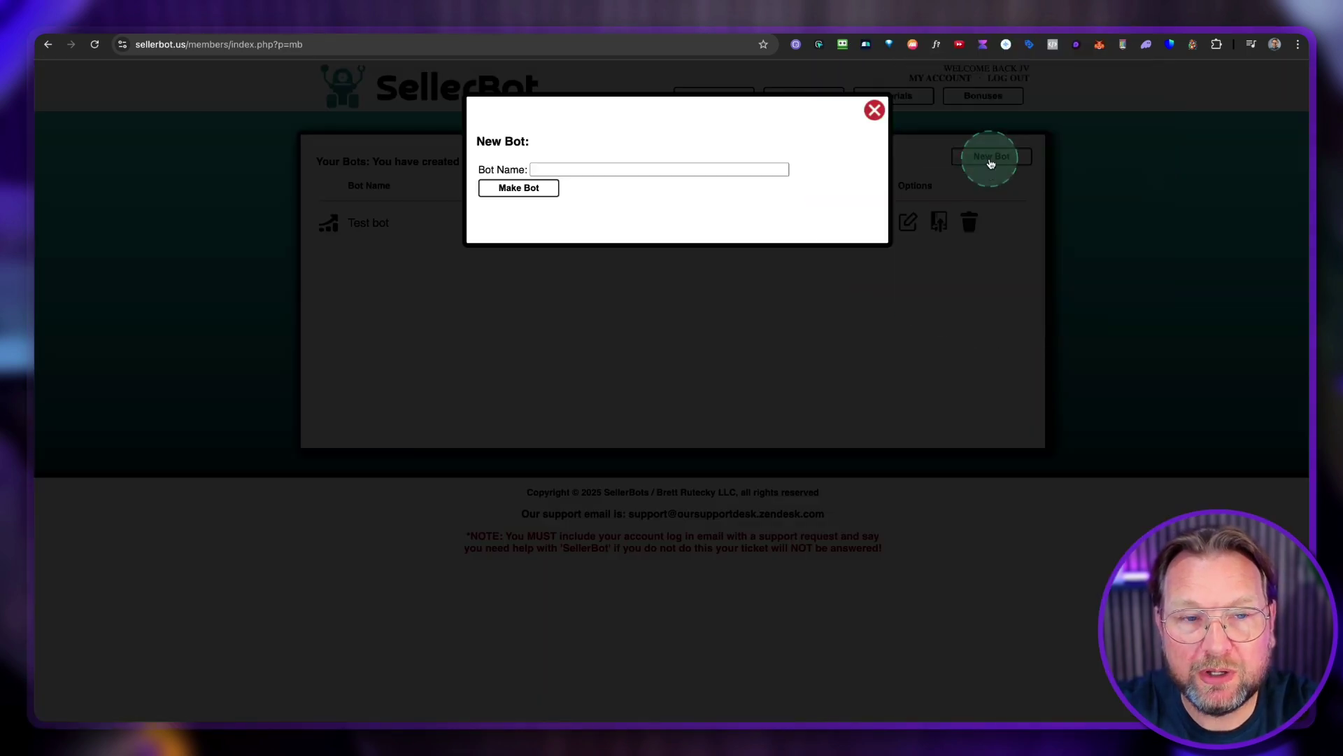
{"action": "left_click", "coordinate": [624, 171]}
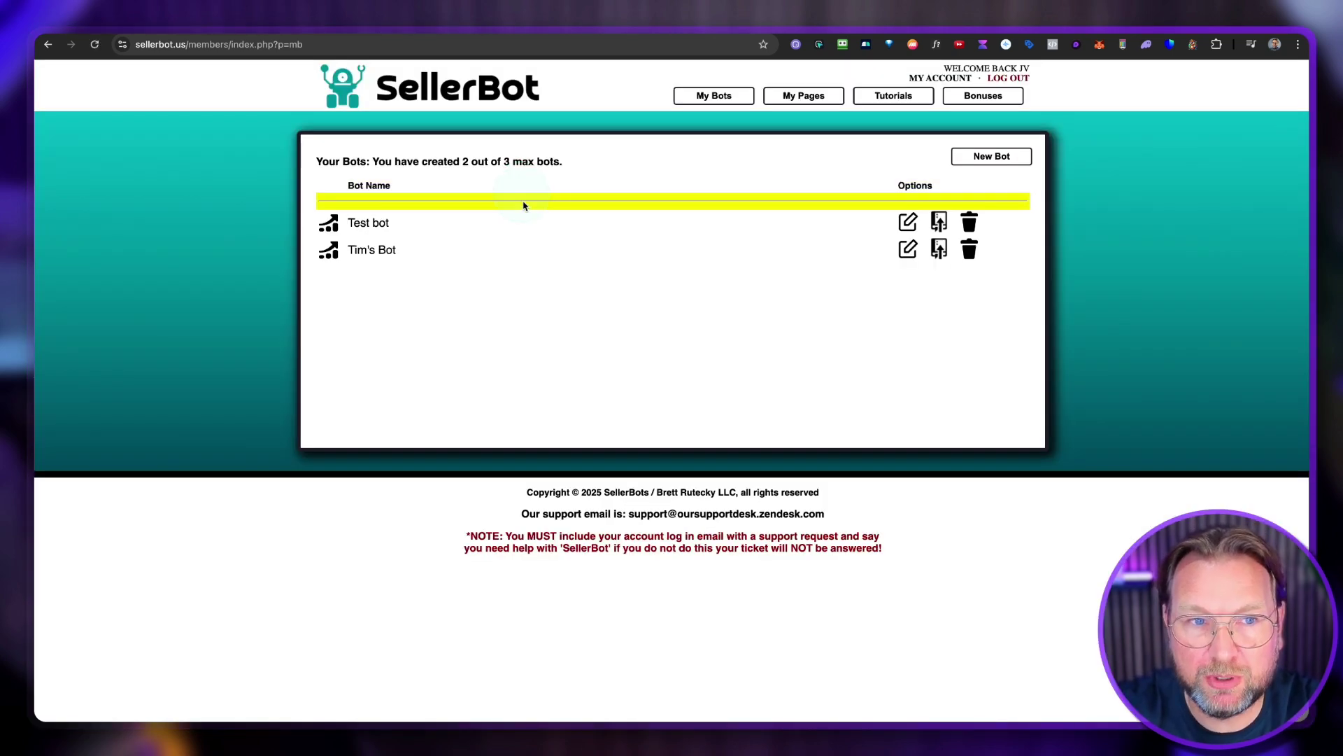
{"action": "left_click", "coordinate": [906, 253]}
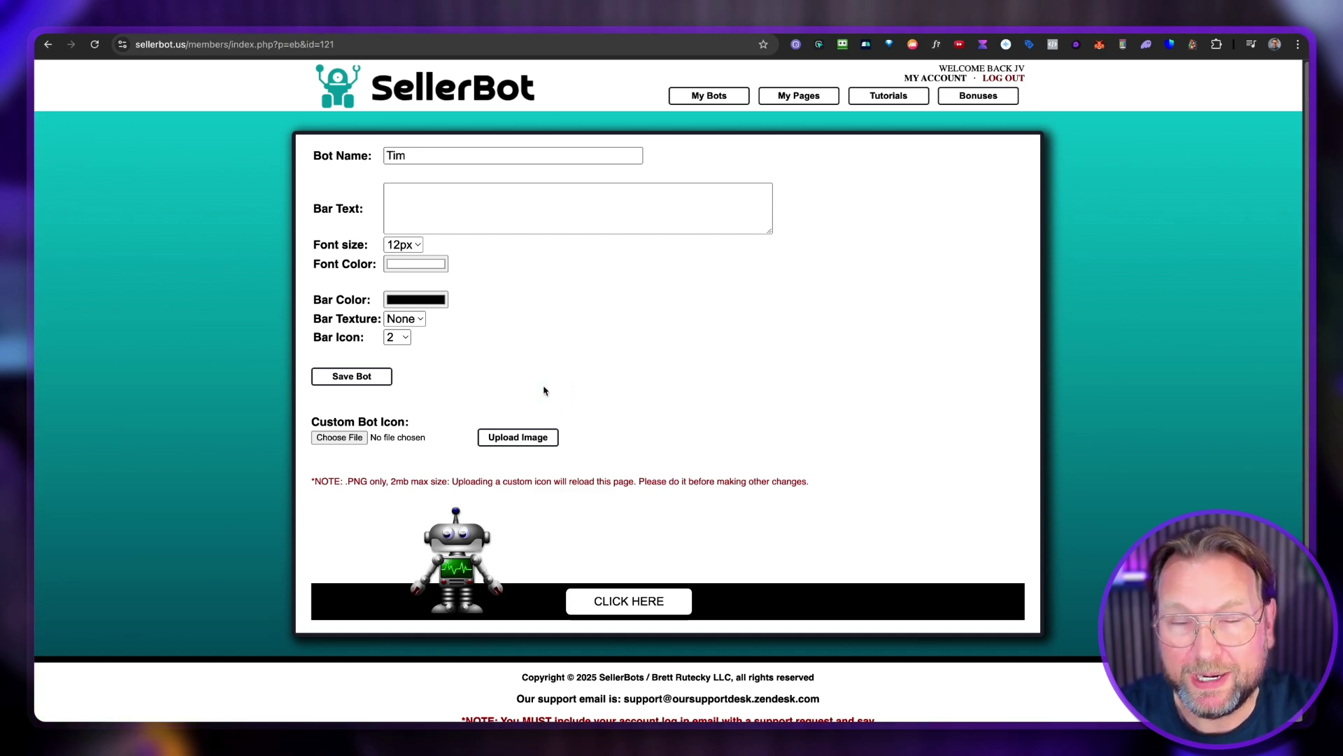
- Inspect the empty bar text box and the default robot icon in the preview
{"action": "left_click", "coordinate": [651, 220]}
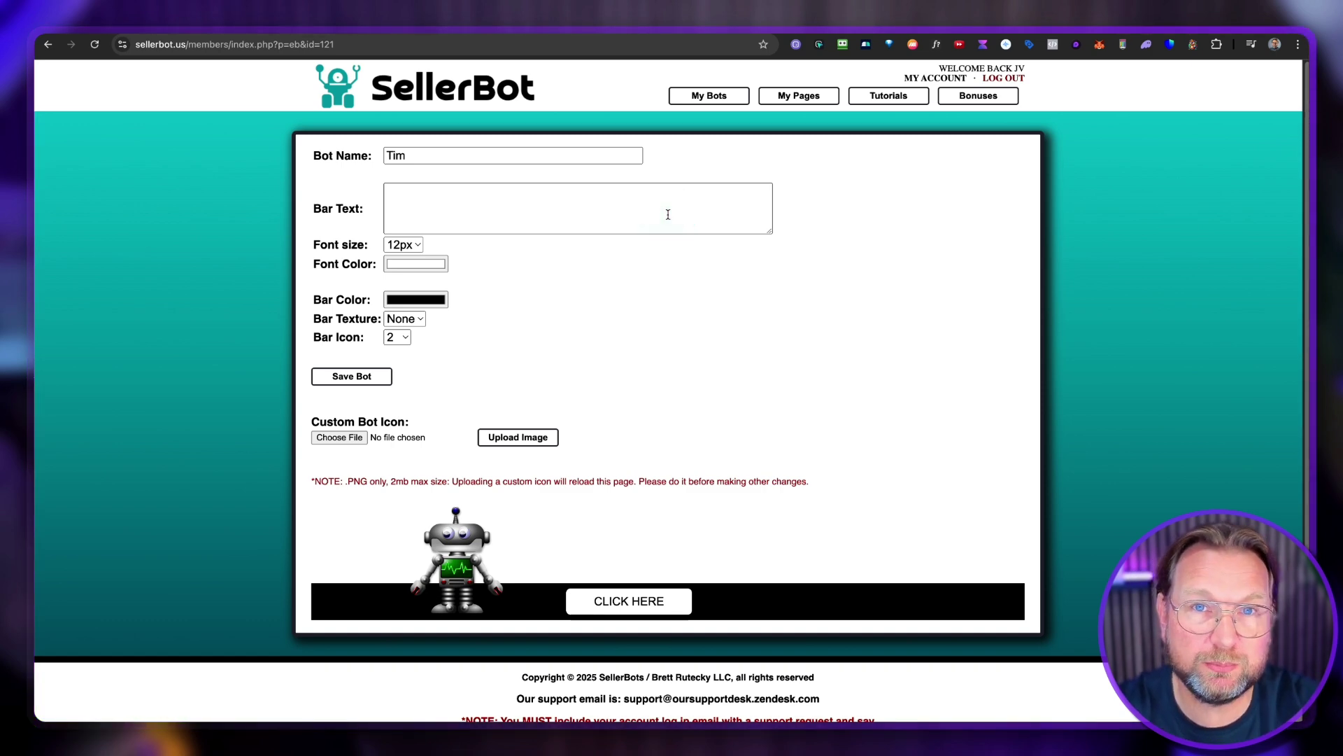
{"action": "left_click", "coordinate": [667, 212]}
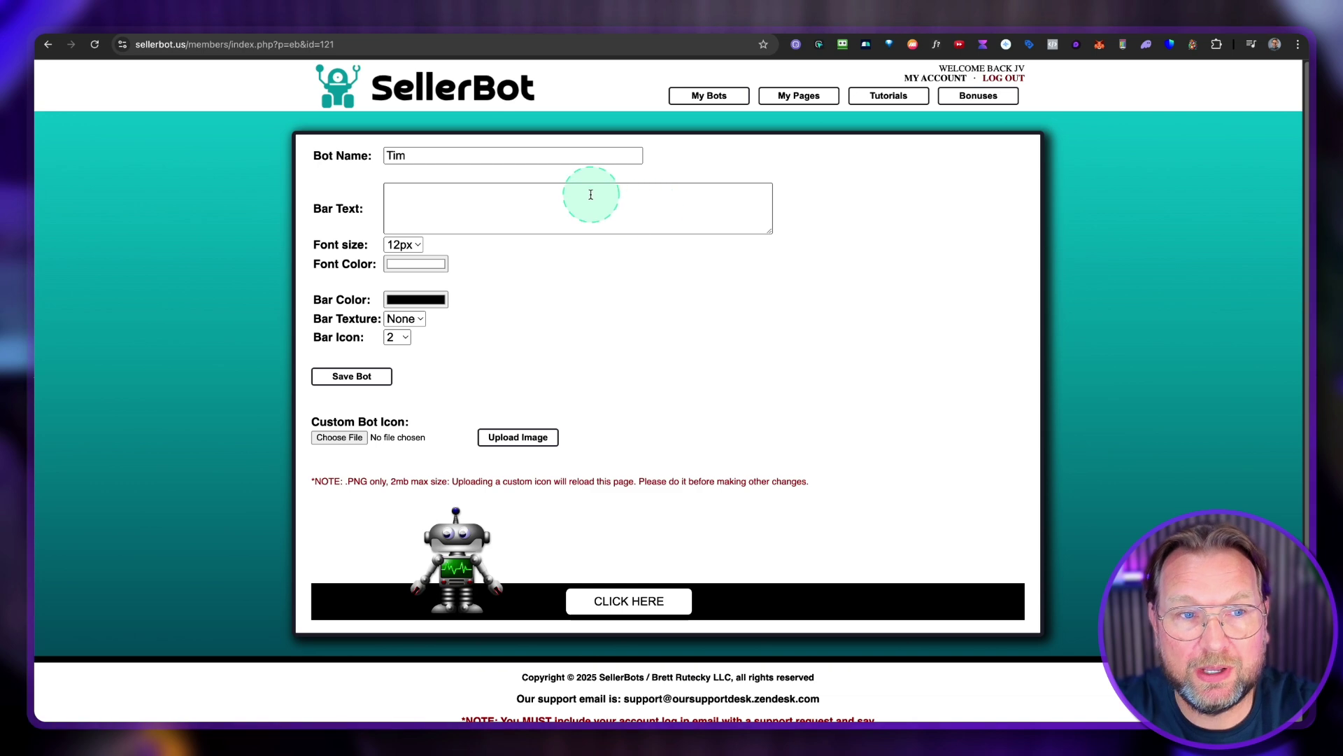
{"action": "left_click", "coordinate": [514, 518]}
{"action": "left_click", "coordinate": [481, 567]}
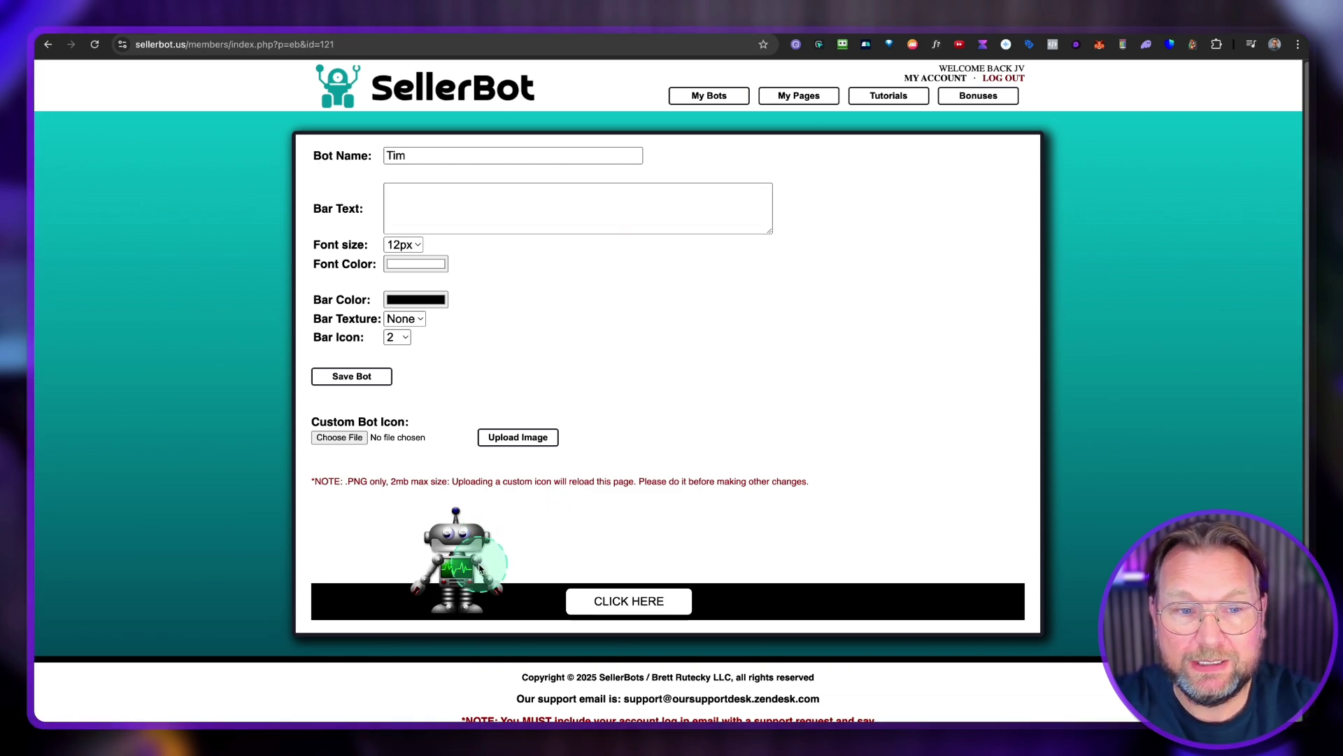
{"action": "scroll", "coordinate": [483, 566], "scroll_direction": "up", "scroll_amount": 5}
{"action": "left_click", "coordinate": [487, 565]}
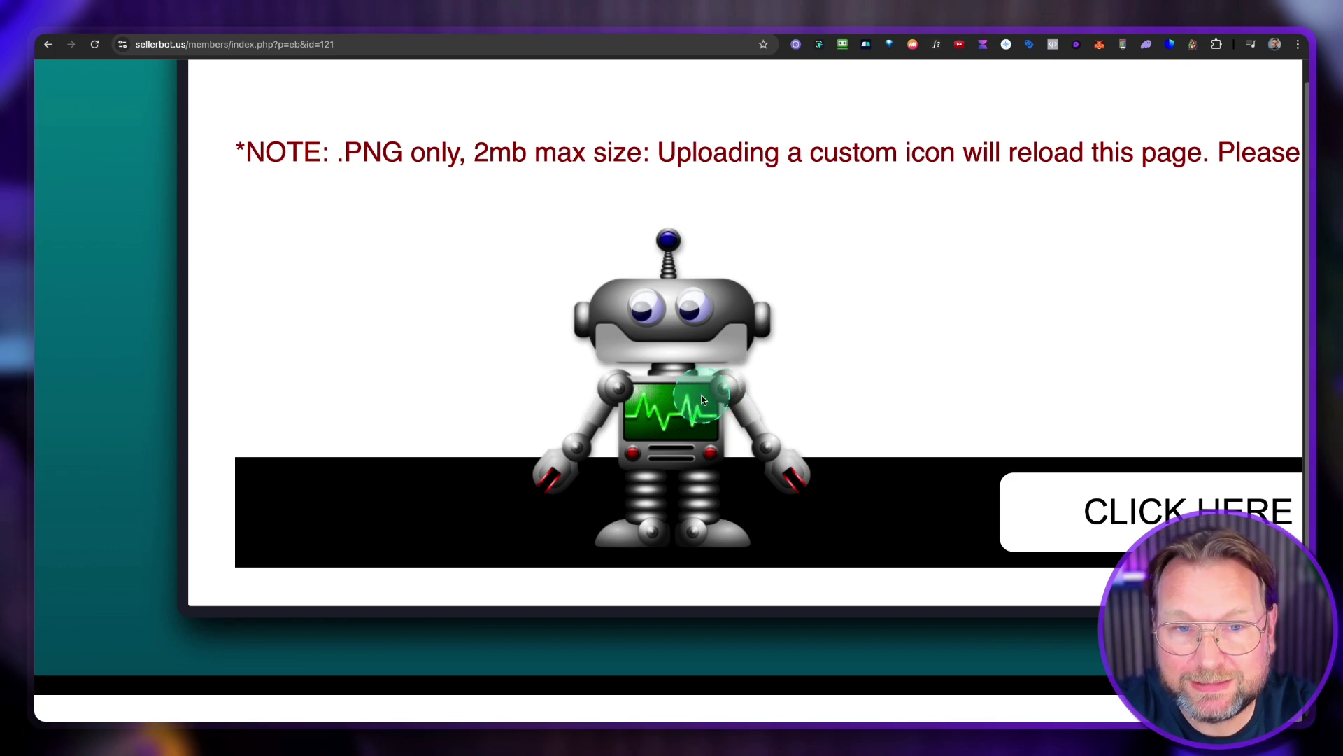
{"action": "scroll", "coordinate": [704, 399], "scroll_direction": "down", "scroll_amount": 5}
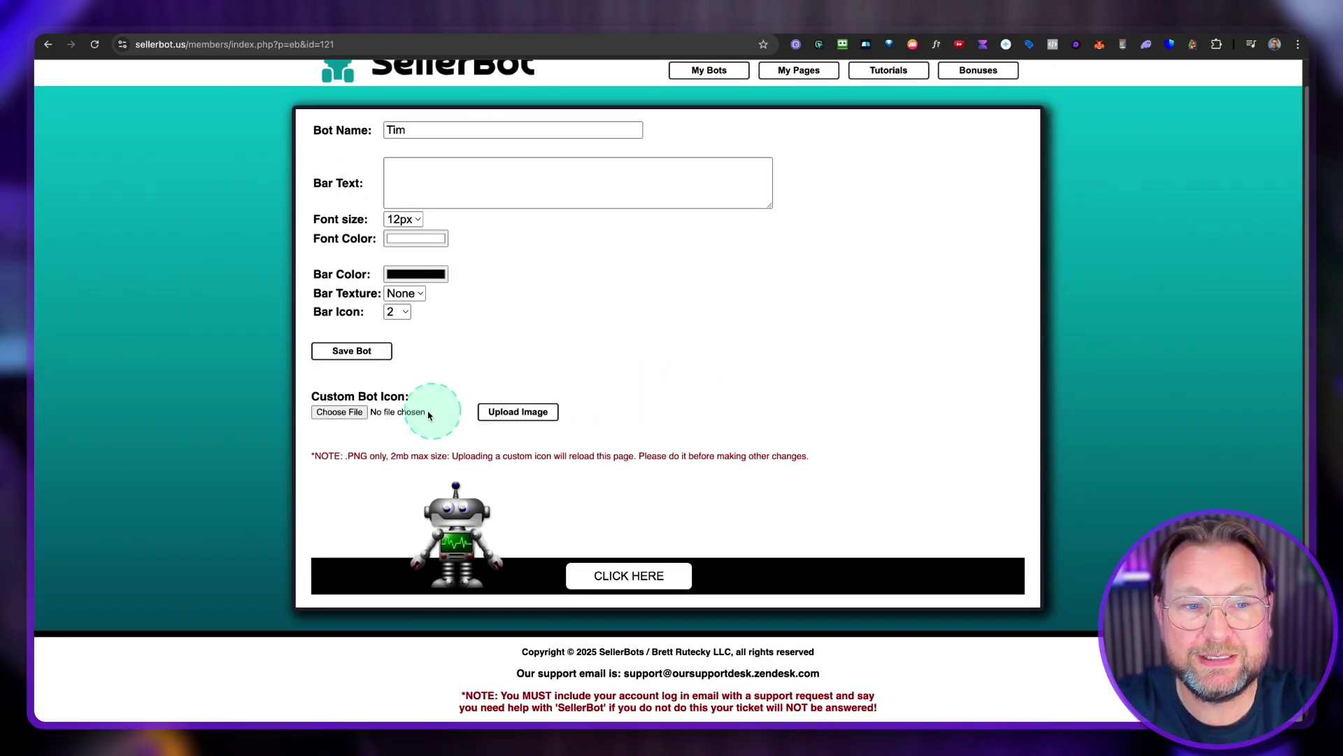
- Upload the presenter photo PNG from Downloads as the custom bot icon
{"action": "left_click", "coordinate": [340, 412]}
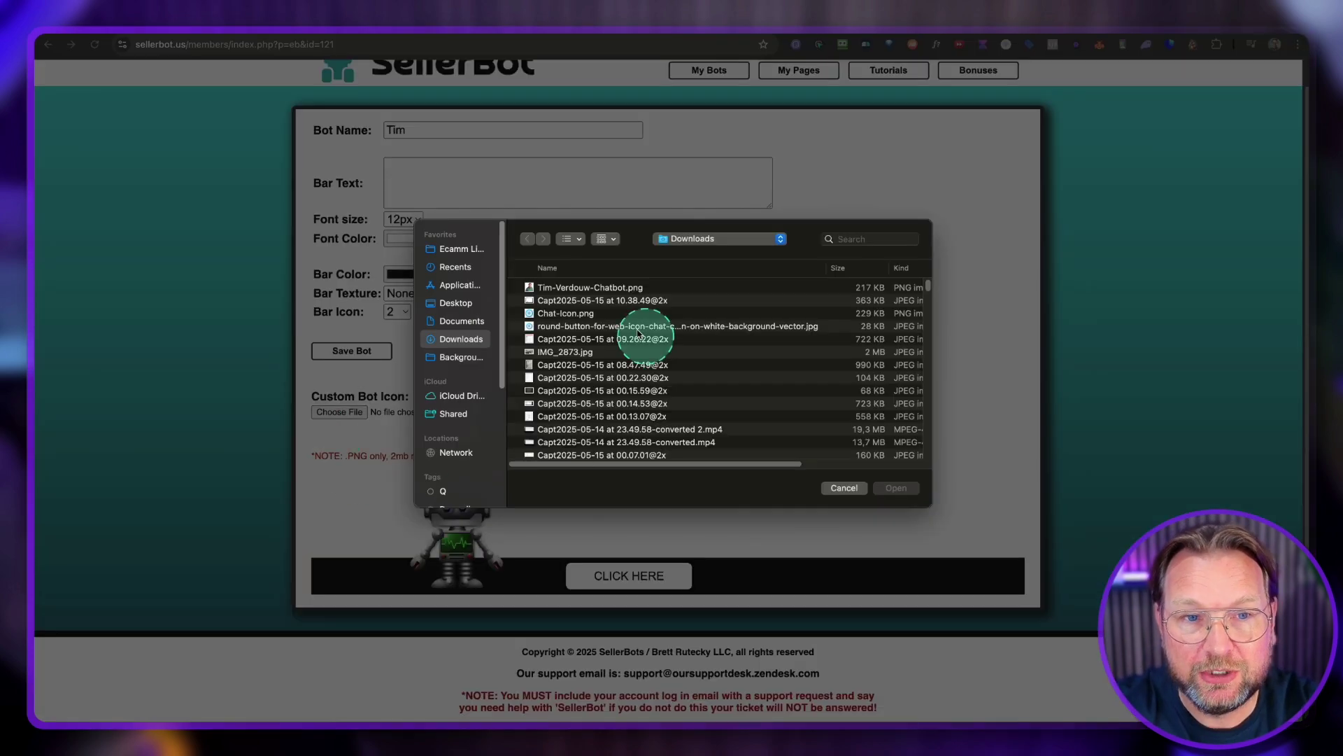
{"action": "left_click", "coordinate": [616, 288]}
{"action": "key", "text": "space"}
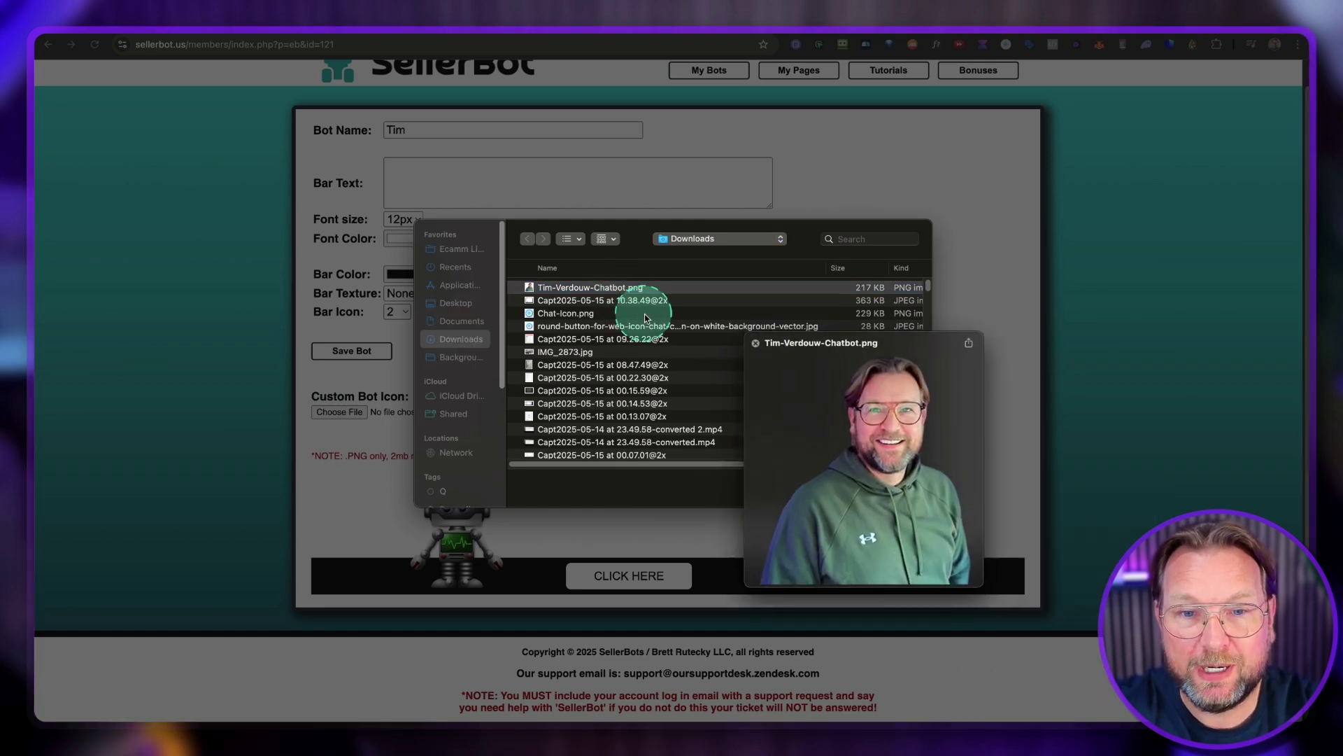
{"action": "key", "text": "space"}
{"action": "left_click", "coordinate": [893, 486]}
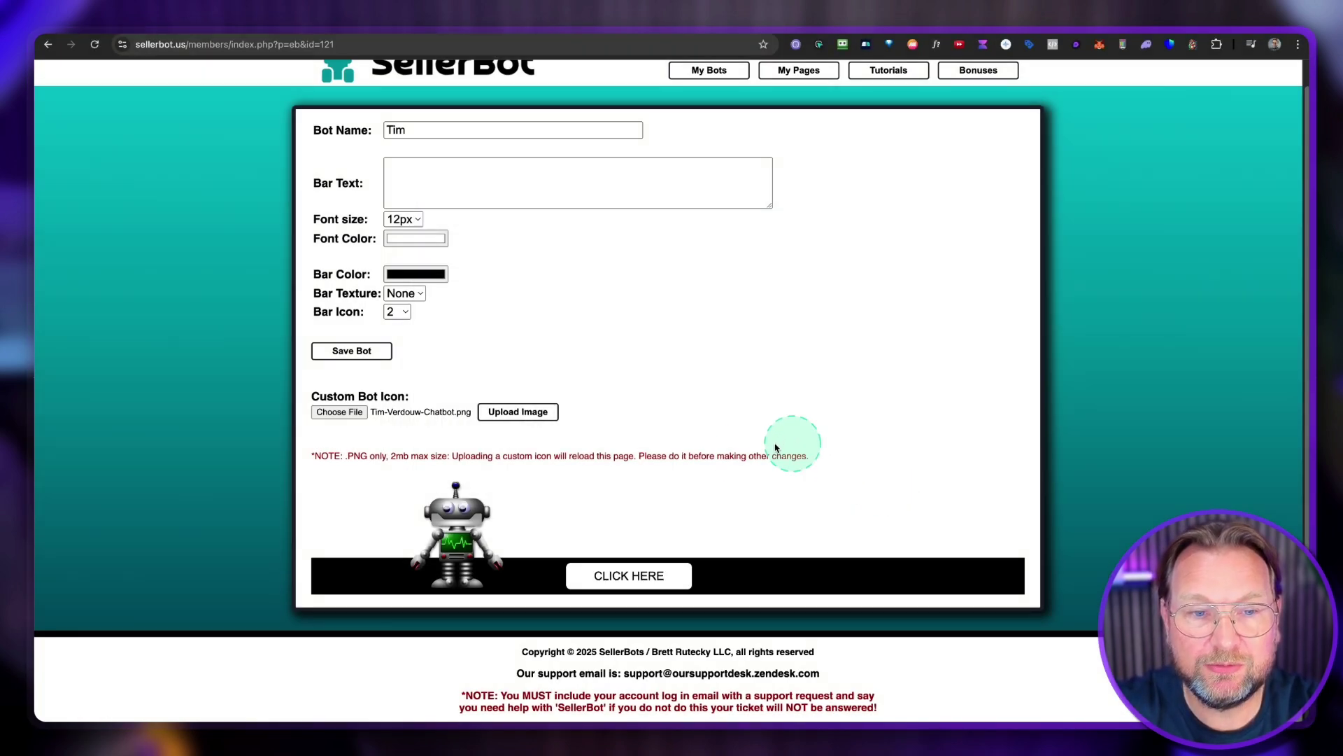
{"action": "left_click", "coordinate": [527, 415]}
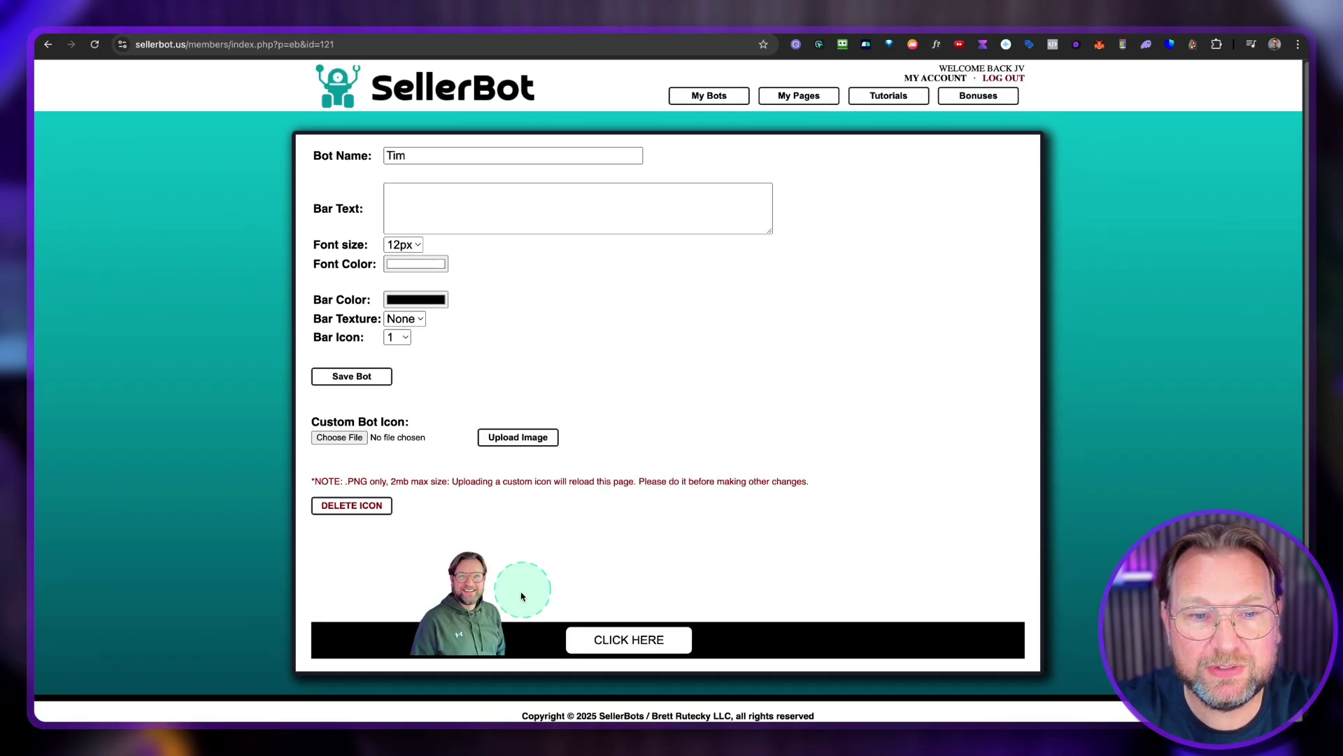
- Enter bar text 'Got any questions? Ask them right here' on two lines at 26px font size
{"action": "scroll", "coordinate": [512, 618], "scroll_direction": "up", "scroll_amount": 5}
{"action": "scroll", "coordinate": [511, 619], "scroll_direction": "down", "scroll_amount": 2}
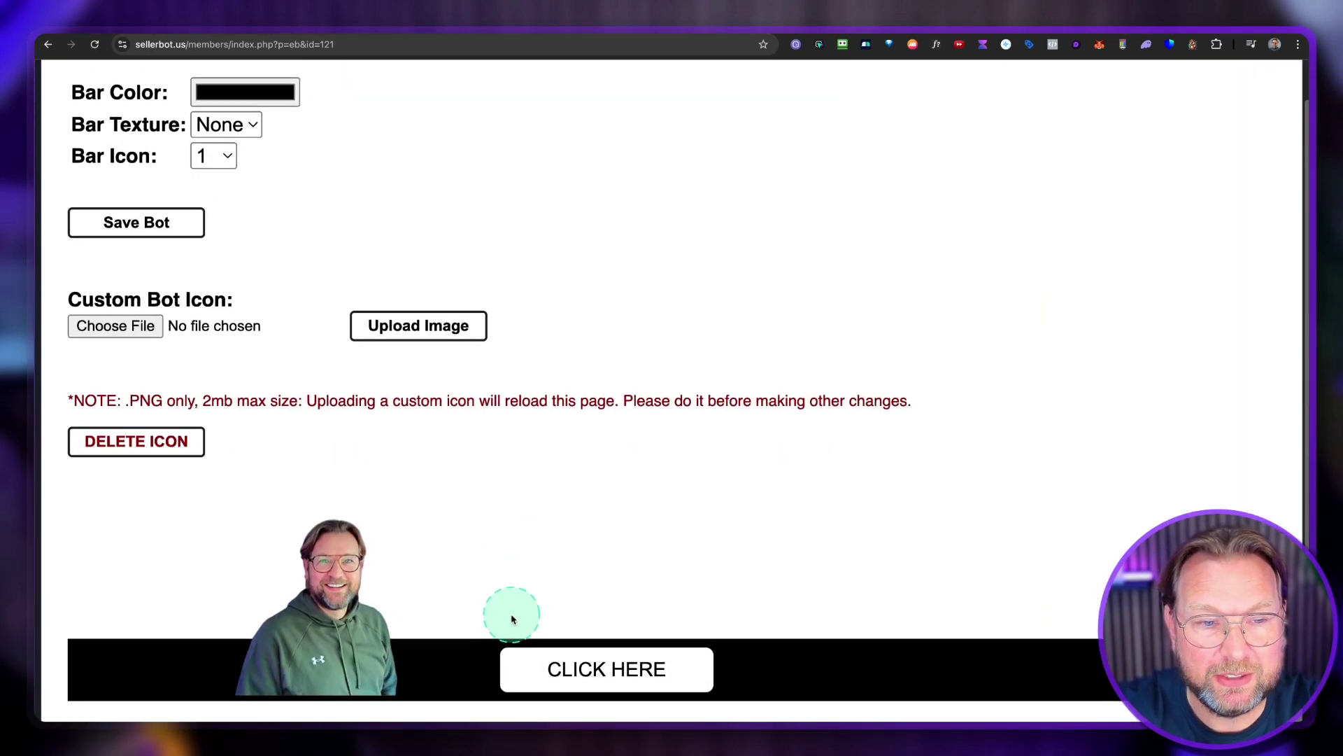
{"action": "scroll", "coordinate": [512, 619], "scroll_direction": "down", "scroll_amount": 5}
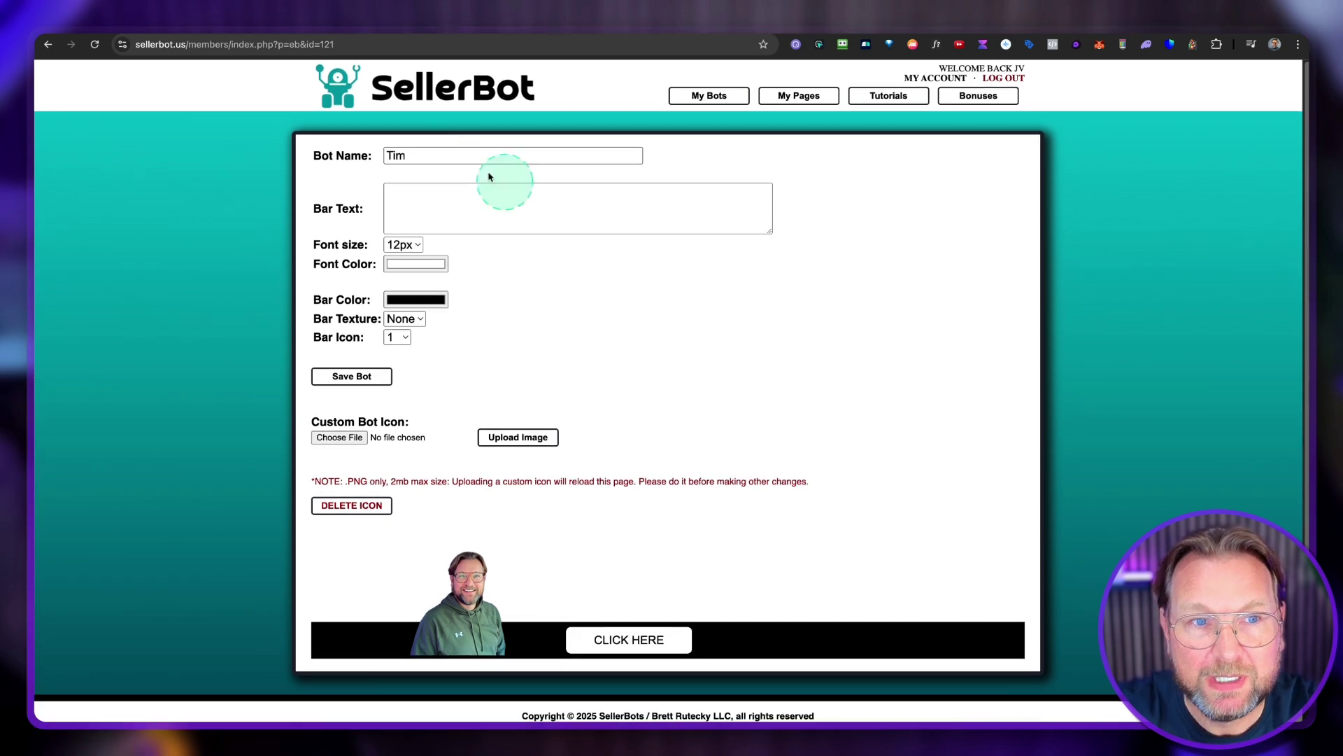
{"action": "left_click", "coordinate": [429, 204]}
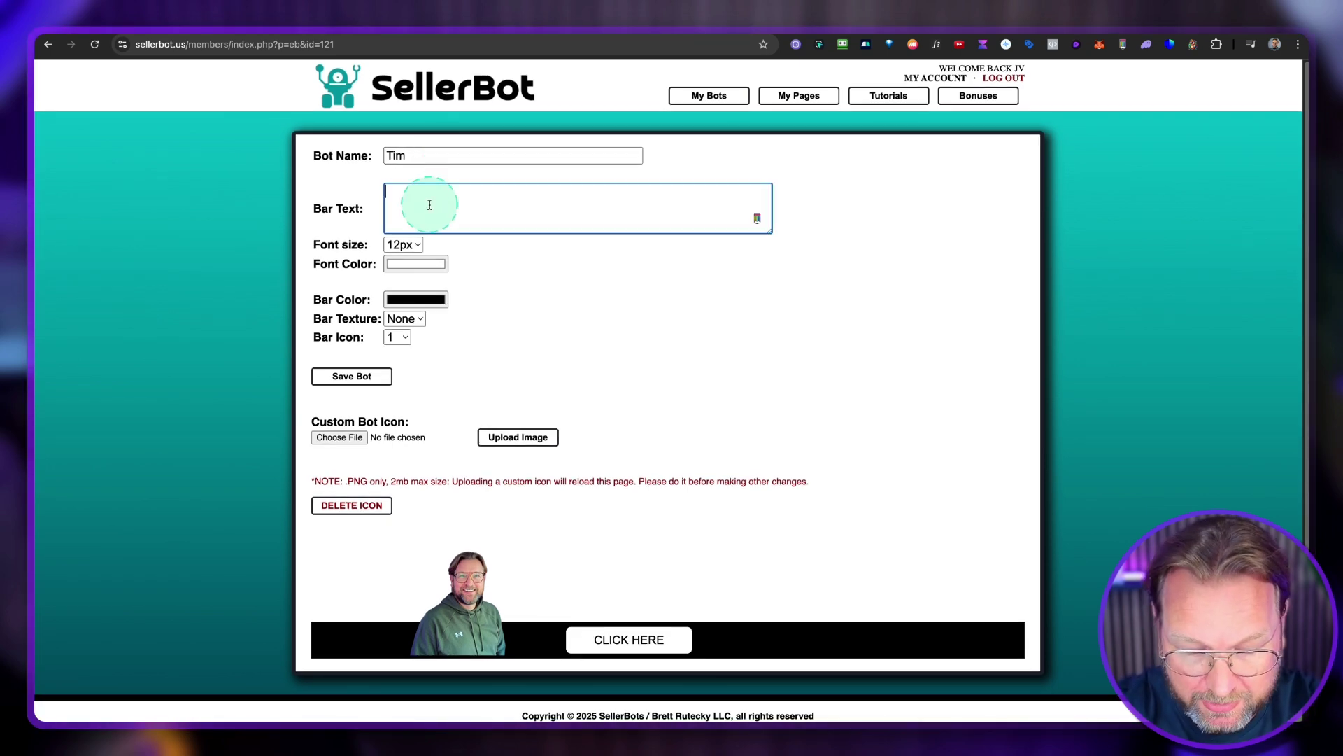
{"action": "type", "text": "Got any questions"}
{"action": "key", "text": "Return"}
{"action": "type", "text": "Ask them right"}
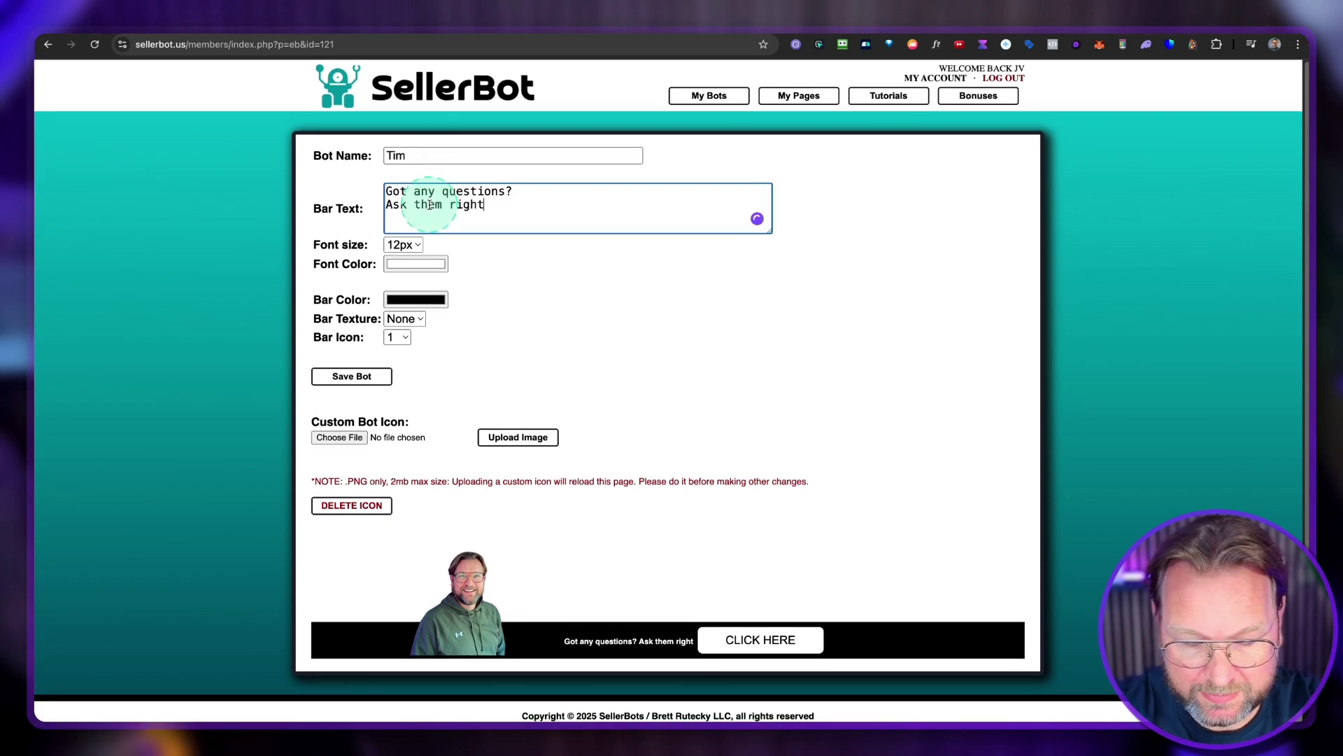
{"action": "type", "text": " rere"}
{"action": "left_click", "coordinate": [403, 245]}
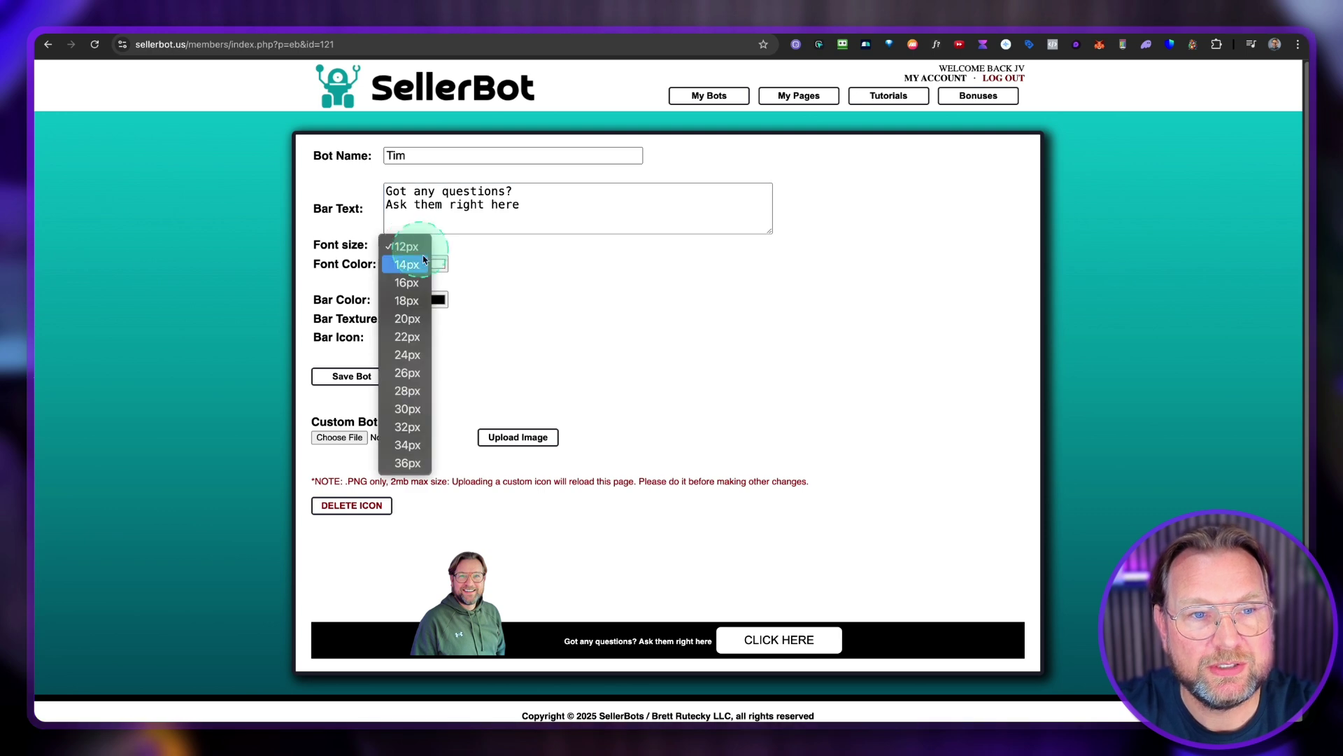
{"action": "left_click", "coordinate": [407, 374]}
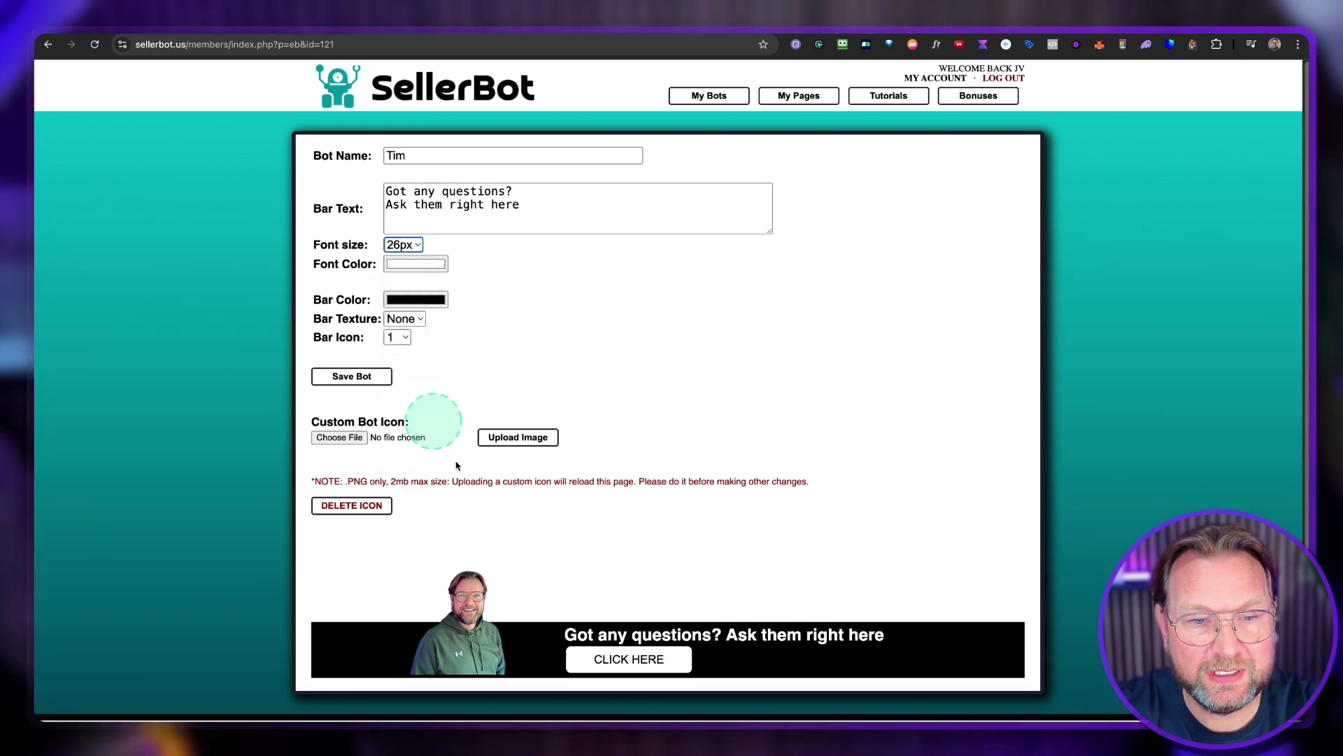
- Set the bar colour to medium blue (RGB 54, 149, 221)
{"action": "left_click", "coordinate": [397, 298]}
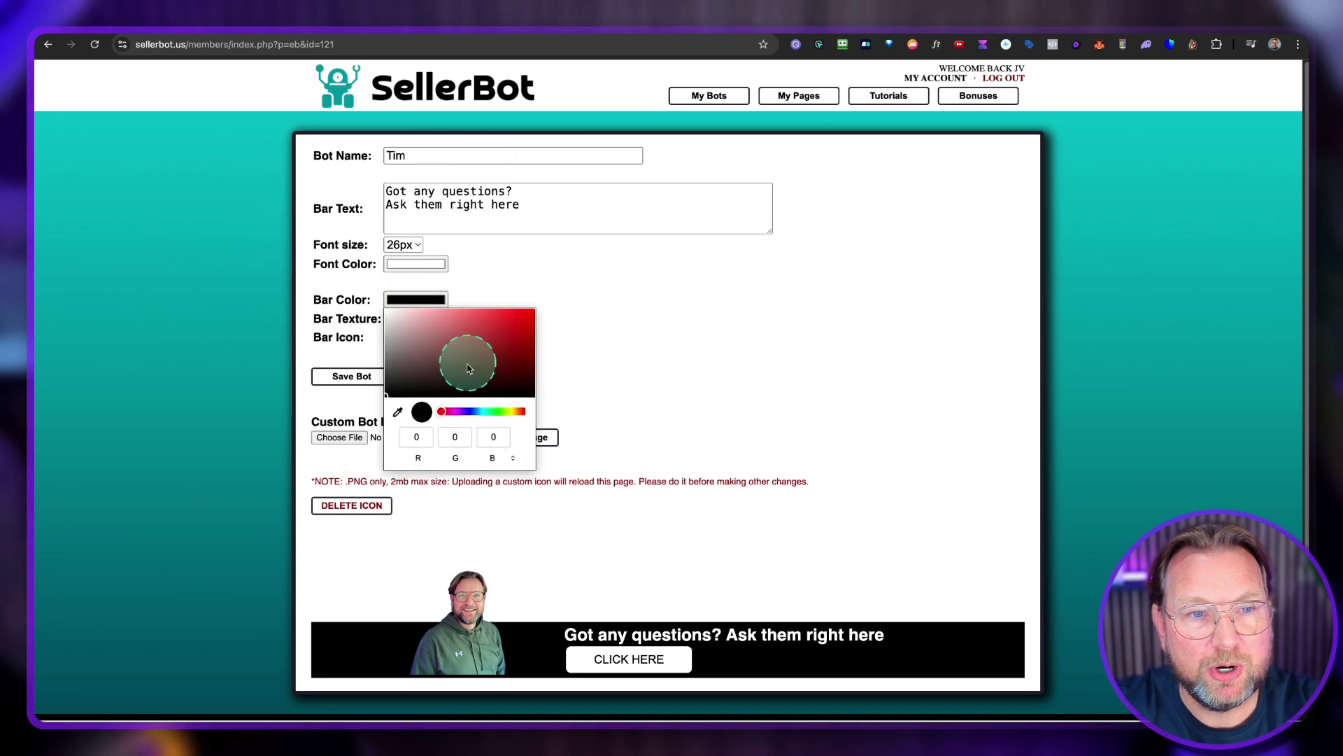
{"action": "left_click", "coordinate": [478, 413]}
{"action": "left_click", "coordinate": [497, 323]}
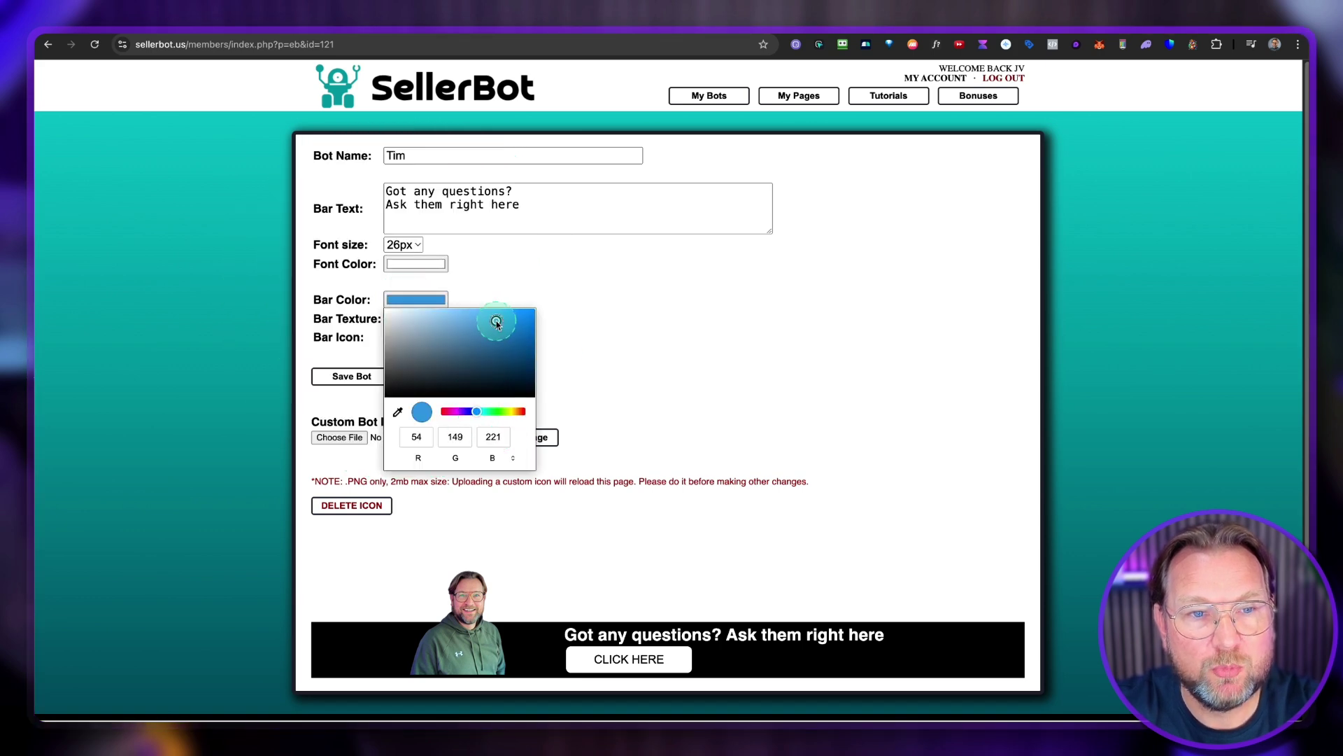
{"action": "left_click", "coordinate": [552, 401]}
- Try bar textures 2, 3 and 7 before settling on texture 8
{"action": "left_click", "coordinate": [412, 320]}
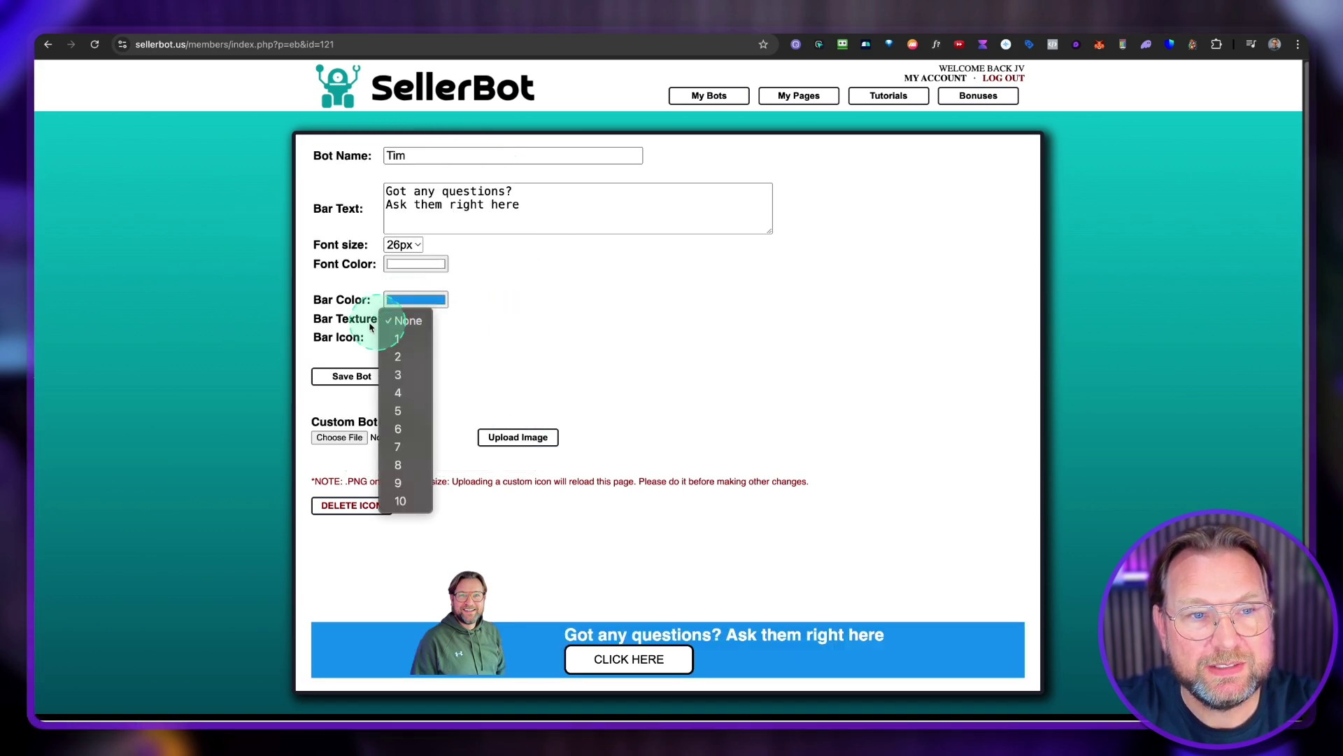
{"action": "left_click", "coordinate": [410, 357]}
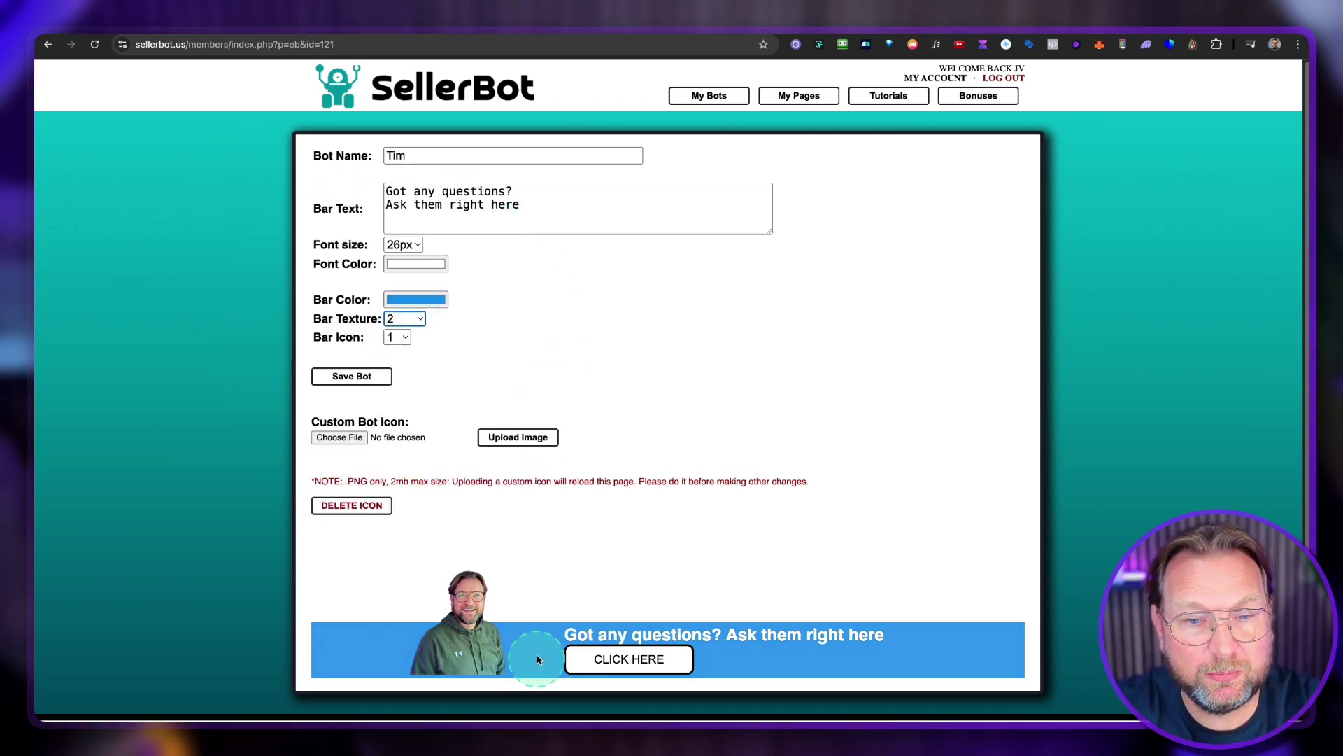
{"action": "left_click", "coordinate": [404, 322]}
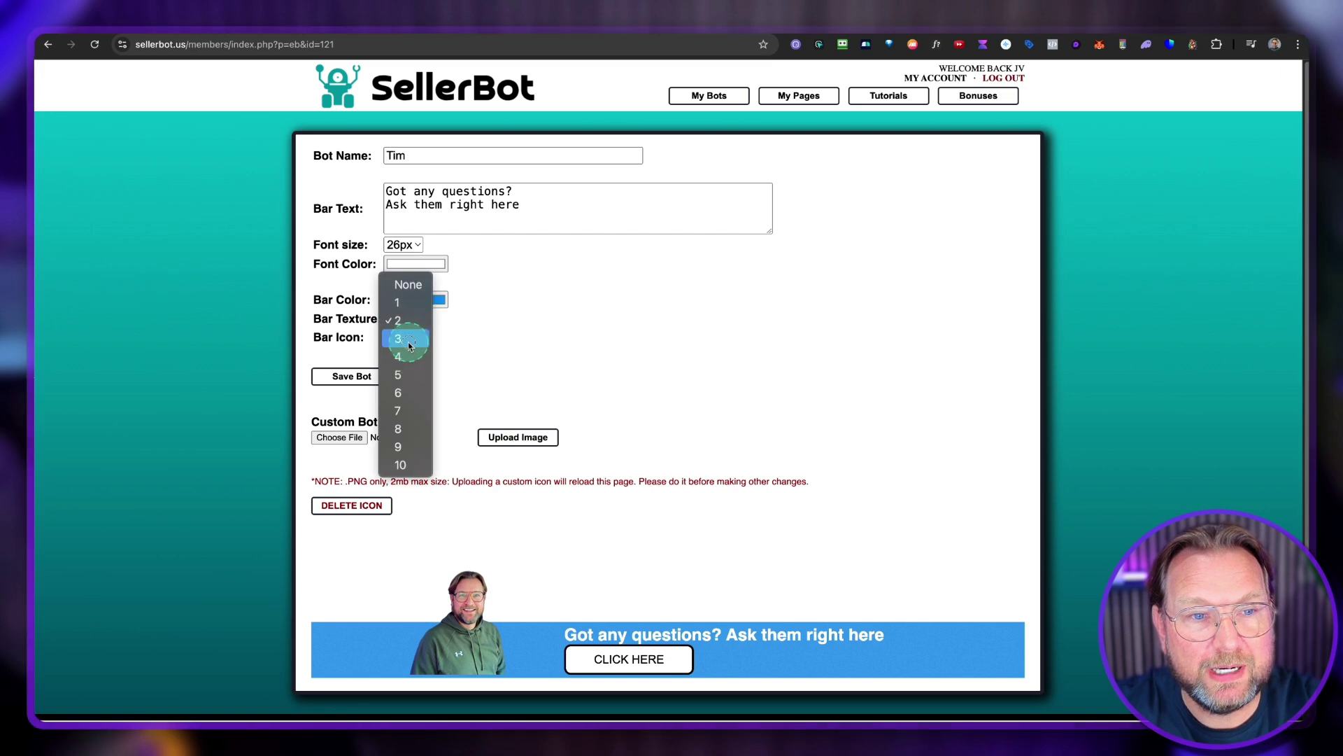
{"action": "left_click", "coordinate": [411, 337]}
{"action": "left_click", "coordinate": [413, 322]}
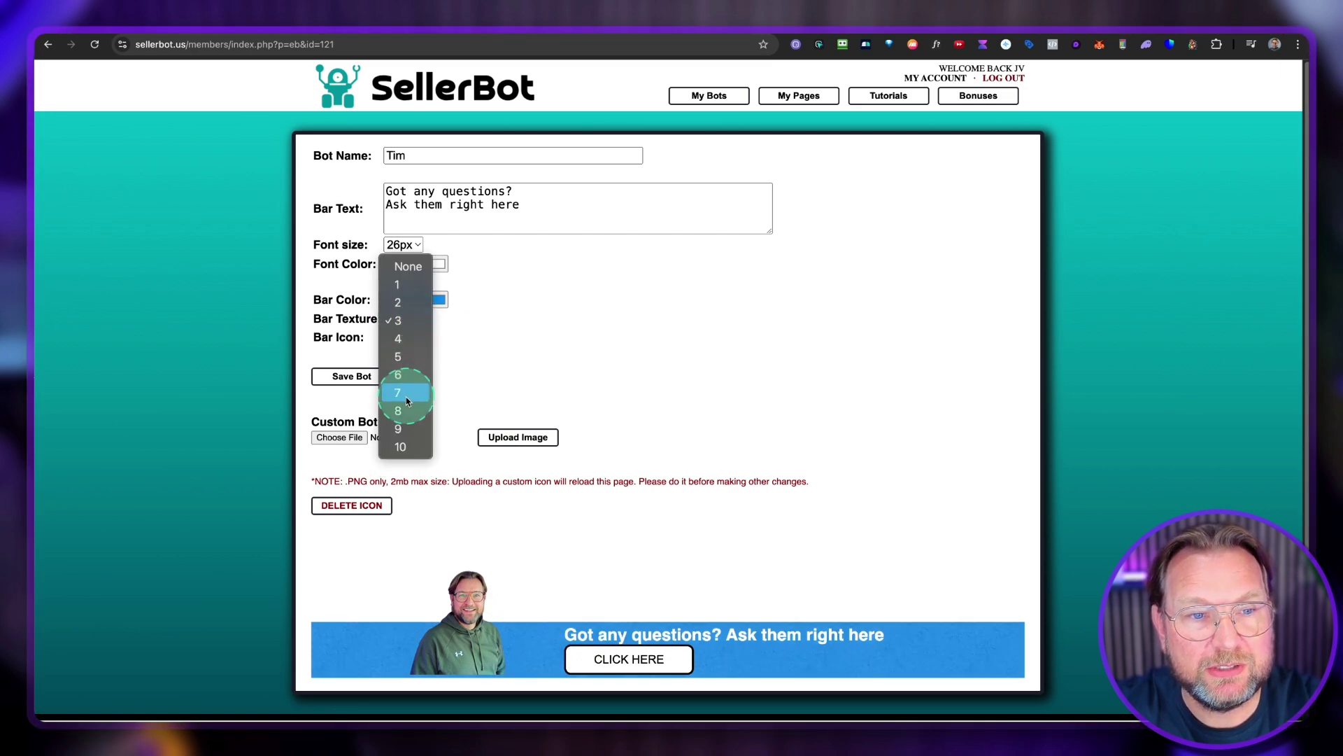
{"action": "left_click", "coordinate": [410, 392]}
{"action": "left_click", "coordinate": [405, 320]}
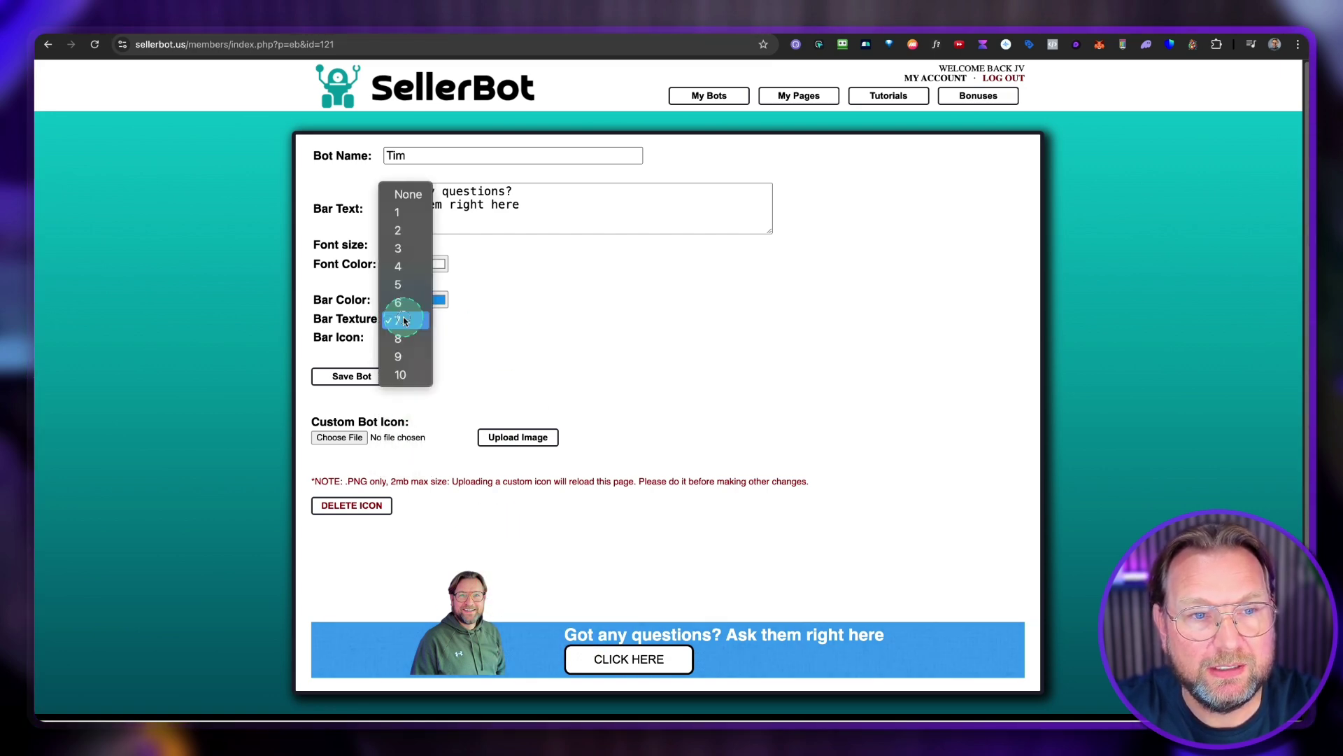
{"action": "left_click", "coordinate": [404, 357]}
- Save the Tim bot's new bar settings
{"action": "left_click", "coordinate": [722, 661]}
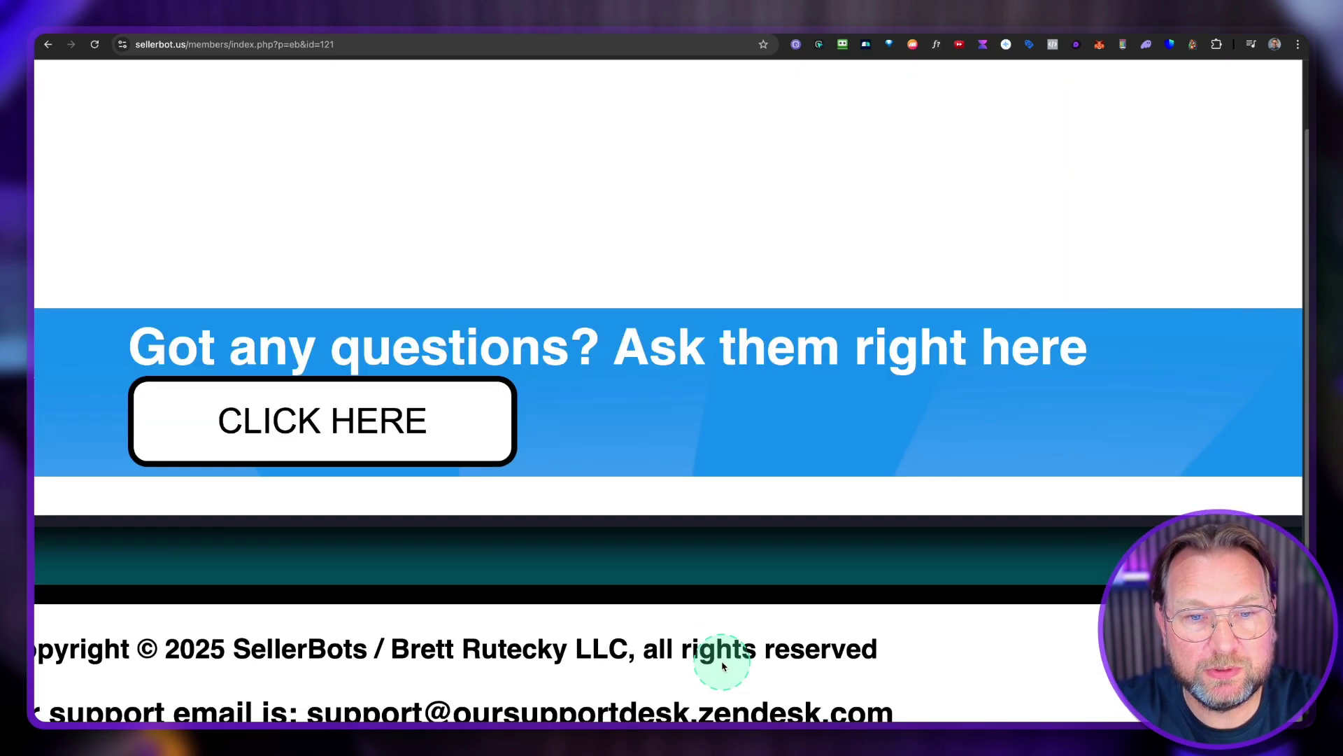
{"action": "left_click", "coordinate": [764, 459]}
{"action": "left_click", "coordinate": [672, 438]}
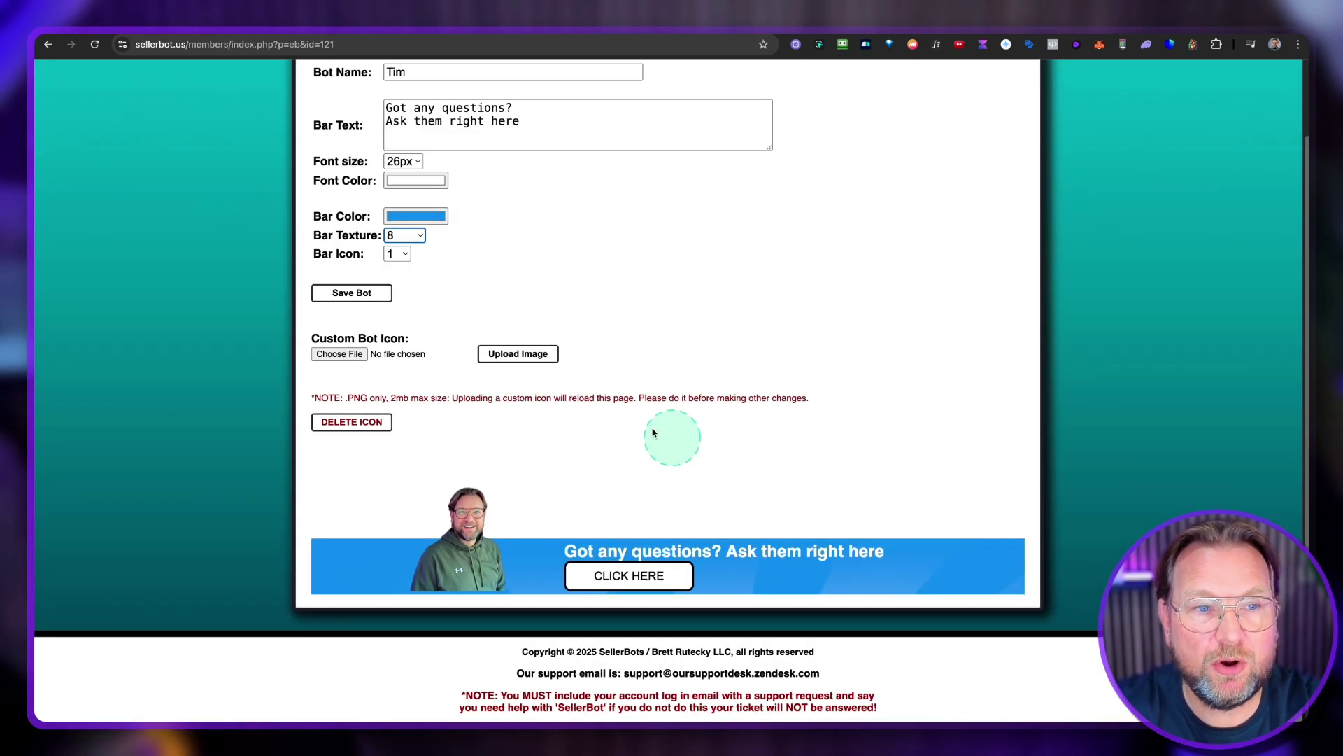
{"action": "scroll", "coordinate": [639, 390], "scroll_direction": "up", "scroll_amount": 2}
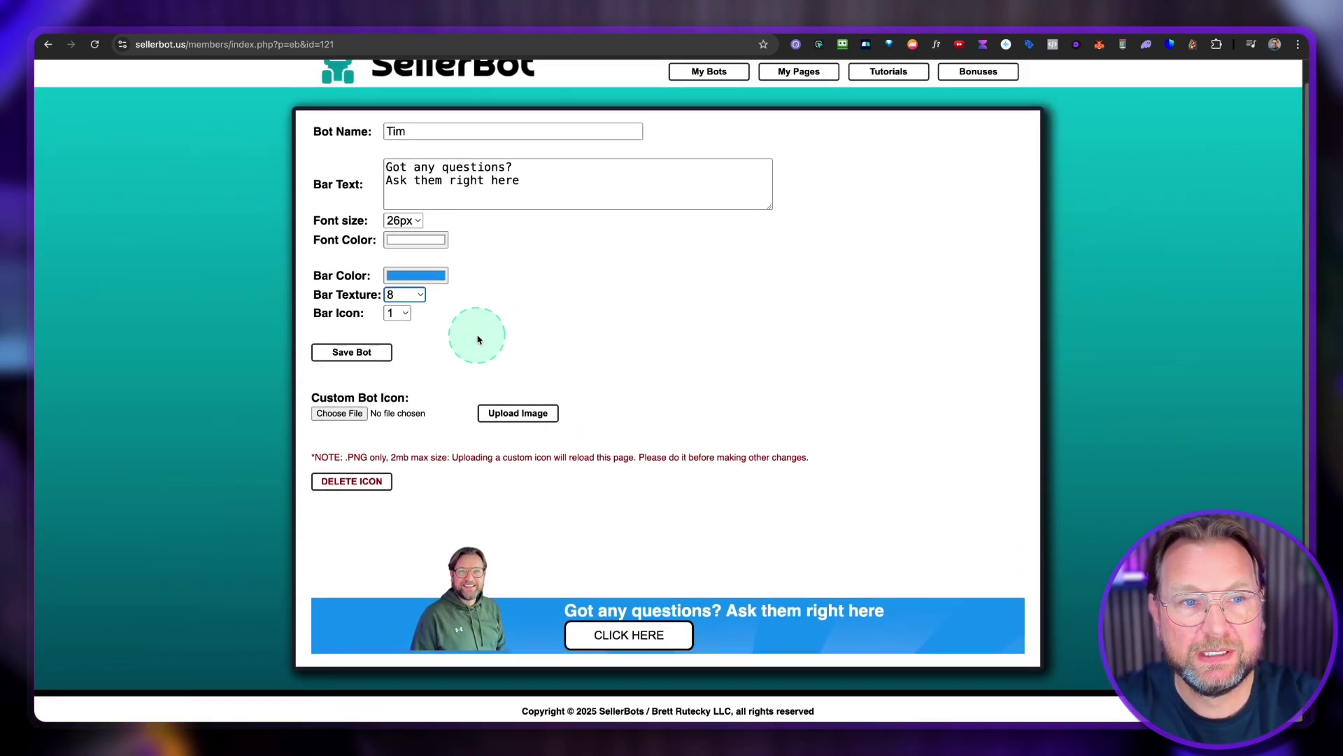
{"action": "left_click", "coordinate": [353, 354]}
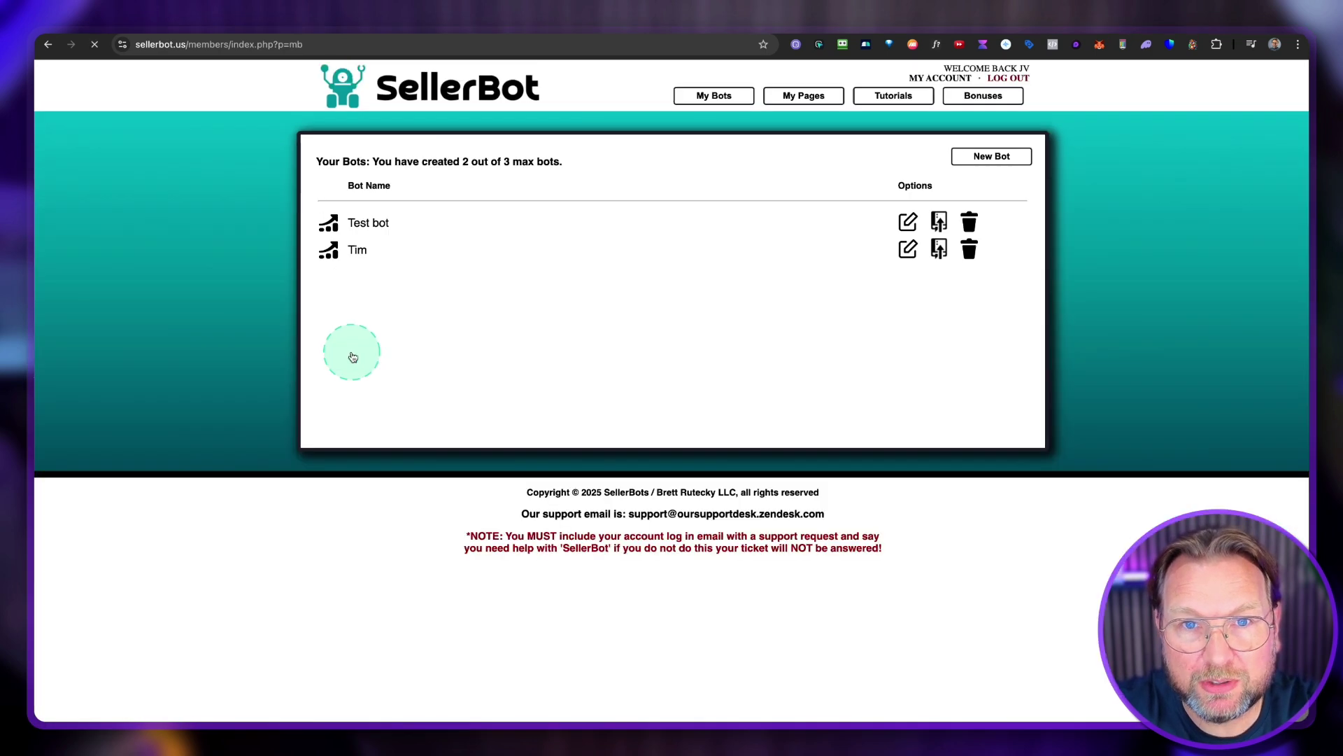
- View and dismiss the Tim bot's embed script, then go to My Pages
{"action": "left_click", "coordinate": [462, 368]}
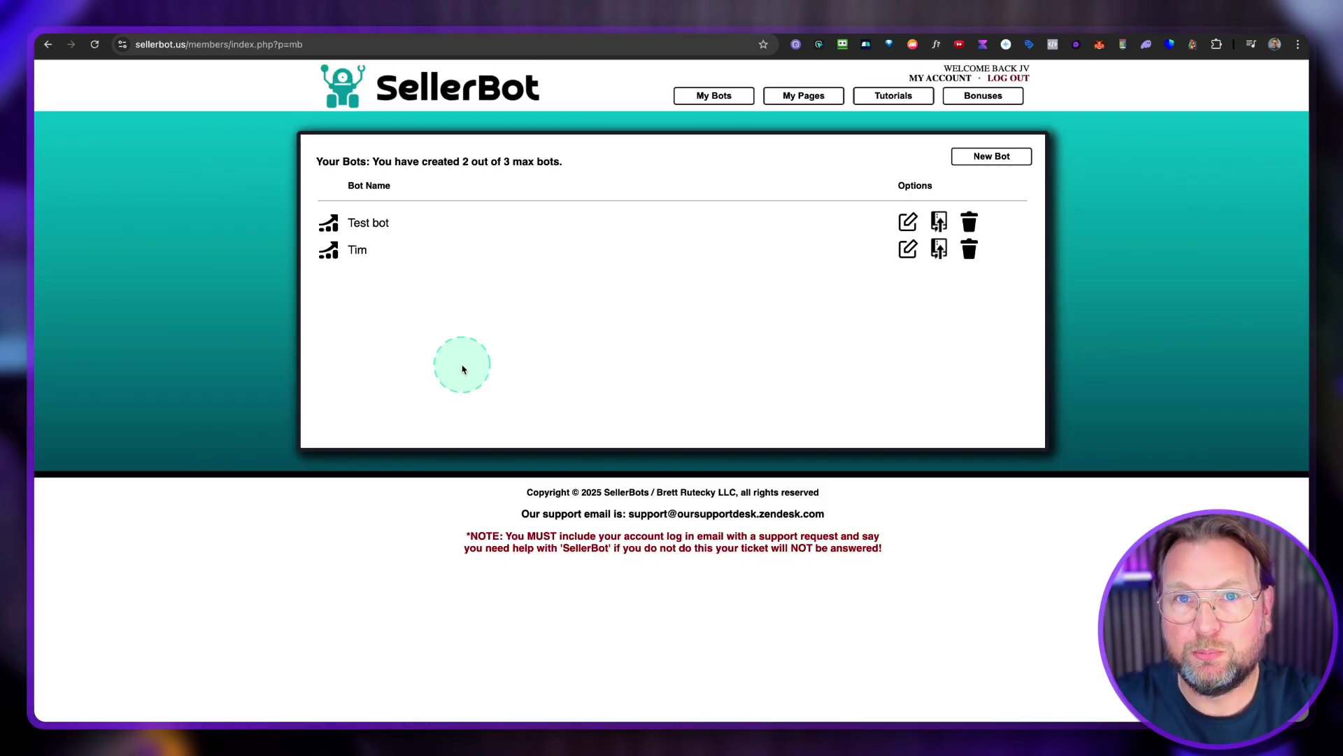
{"action": "left_click", "coordinate": [939, 249]}
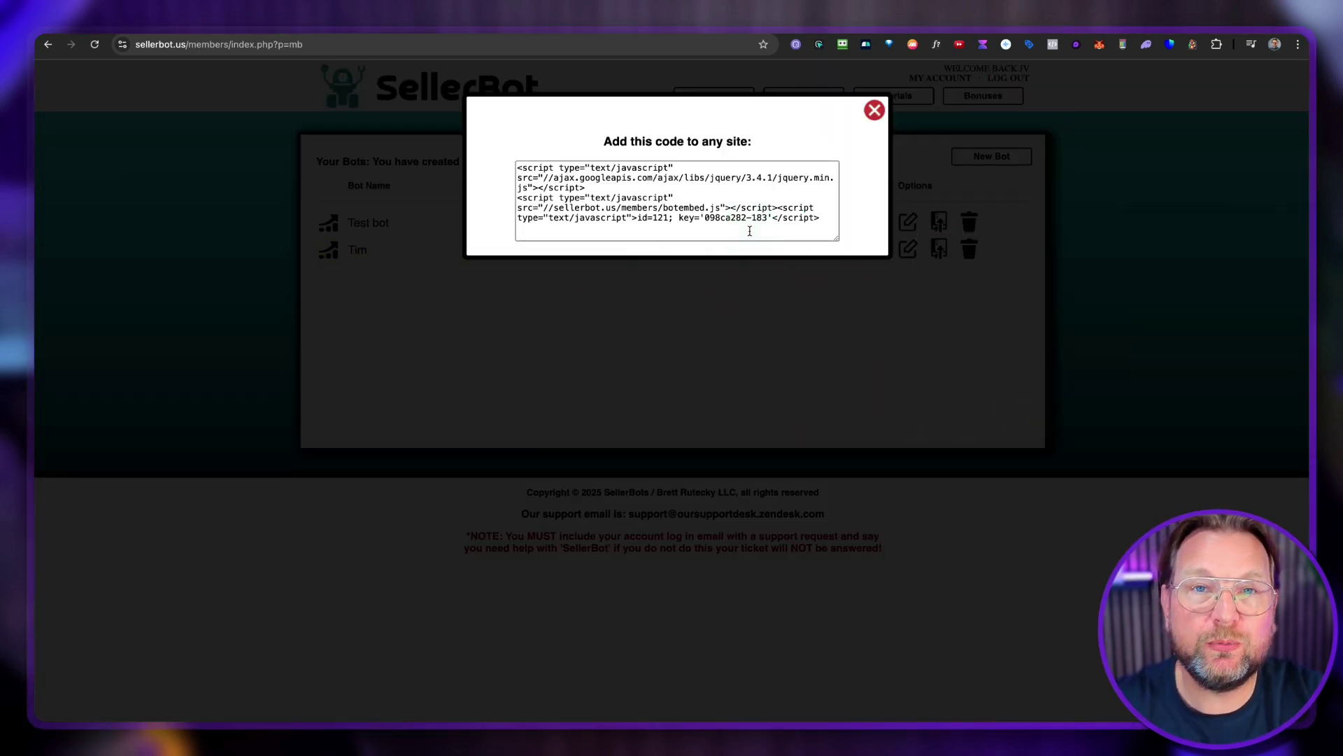
{"action": "left_click", "coordinate": [872, 117]}
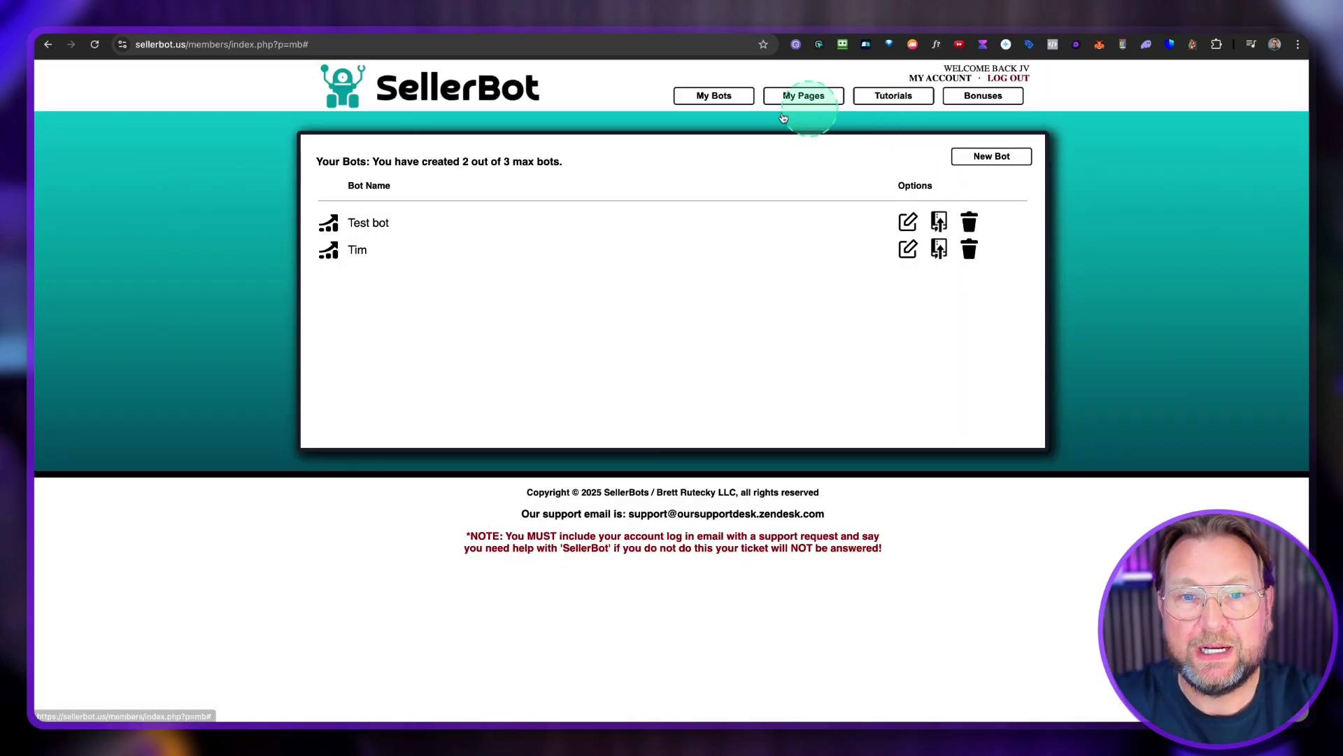
{"action": "left_click", "coordinate": [634, 317]}
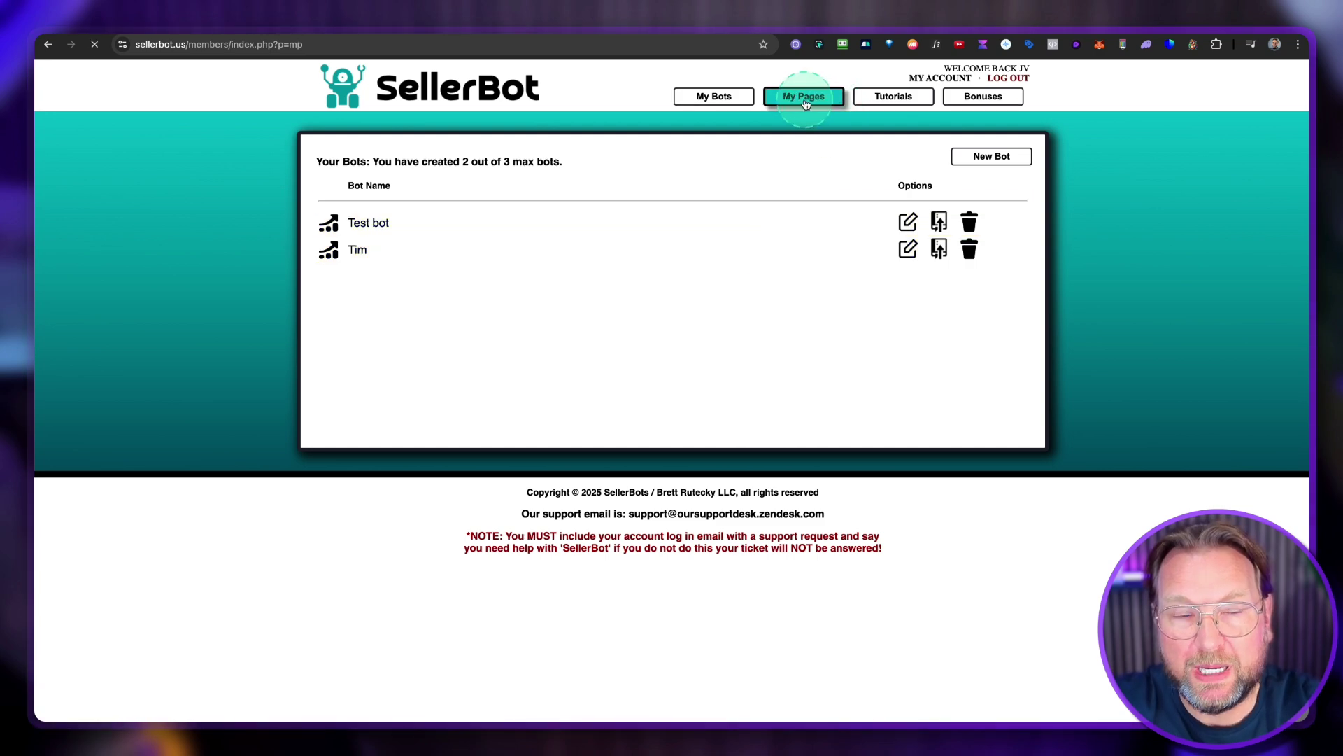
- Start a new page named RocketVideos
{"action": "left_click", "coordinate": [1004, 159]}
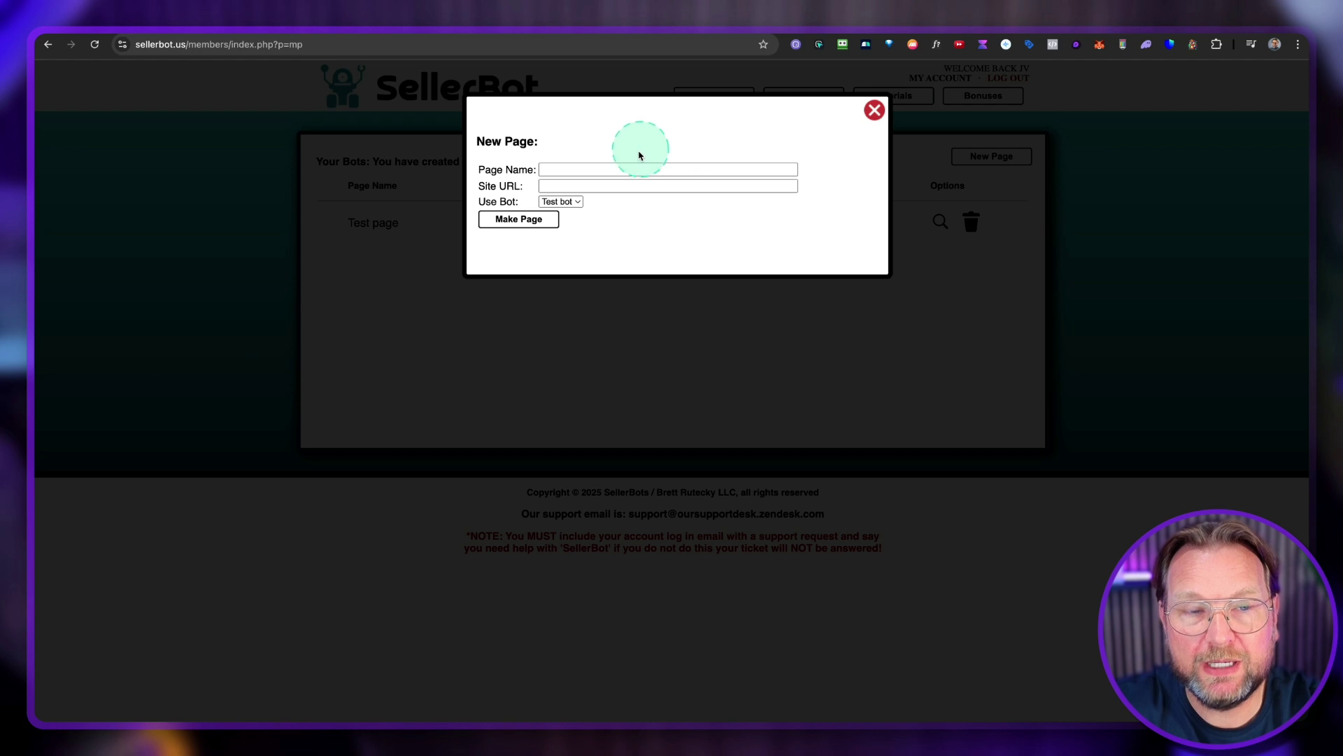
{"action": "left_click", "coordinate": [591, 170]}
{"action": "type", "text": "RocketV"}
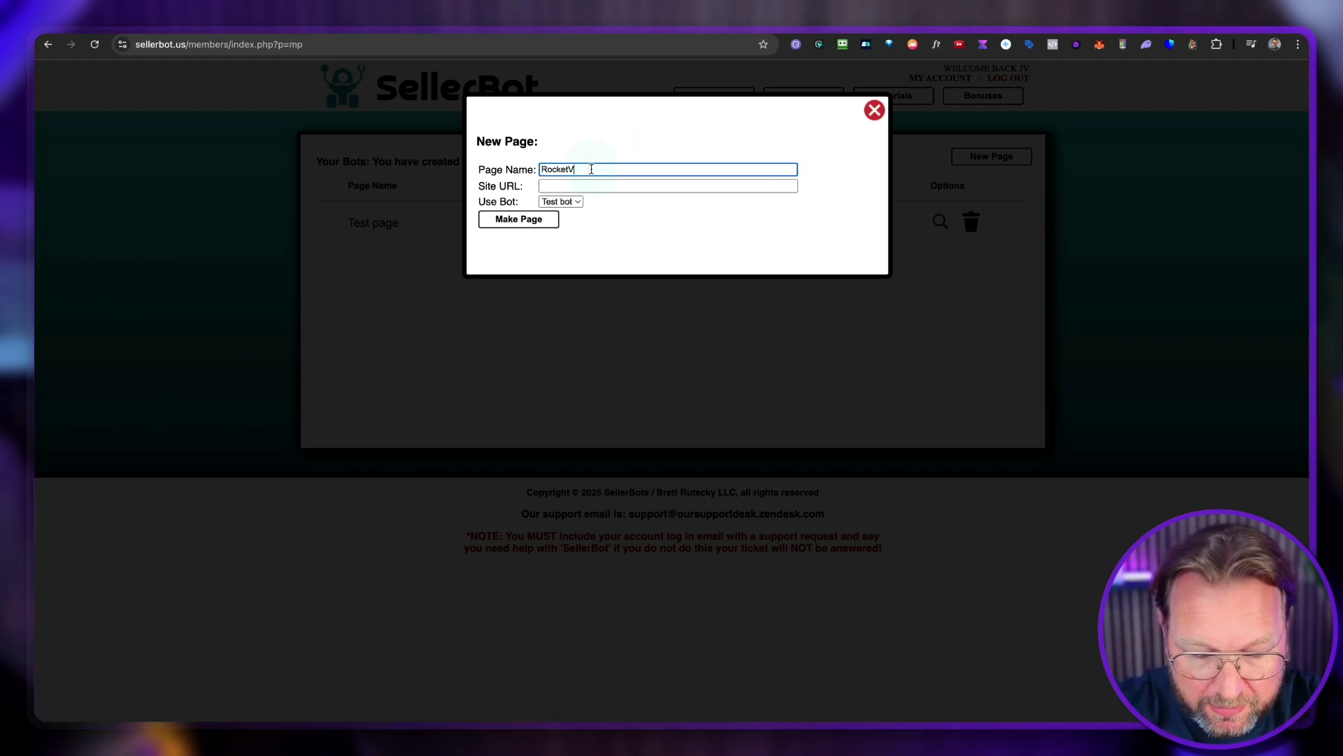
{"action": "type", "text": "ideos"}
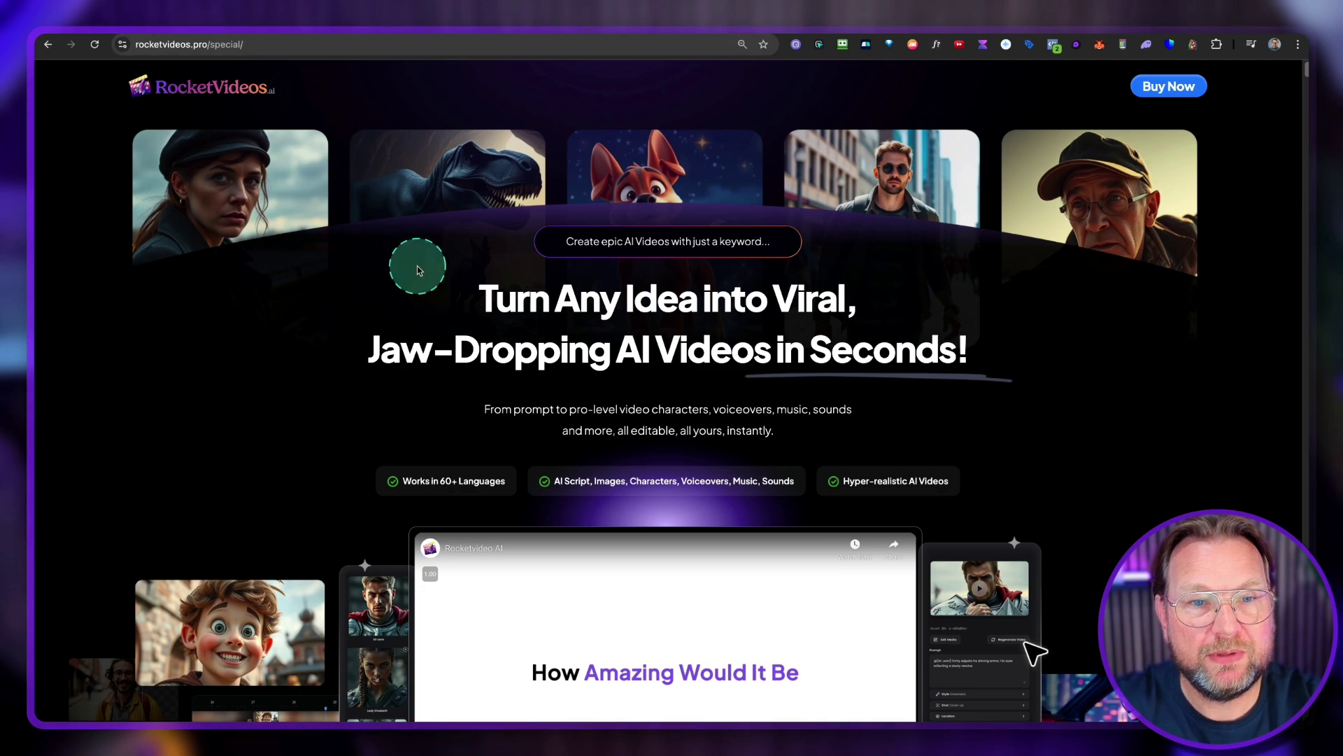
{"action": "scroll", "coordinate": [417, 267], "scroll_direction": "down", "scroll_amount": 5}
{"action": "scroll", "coordinate": [418, 270], "scroll_direction": "up", "scroll_amount": 6}
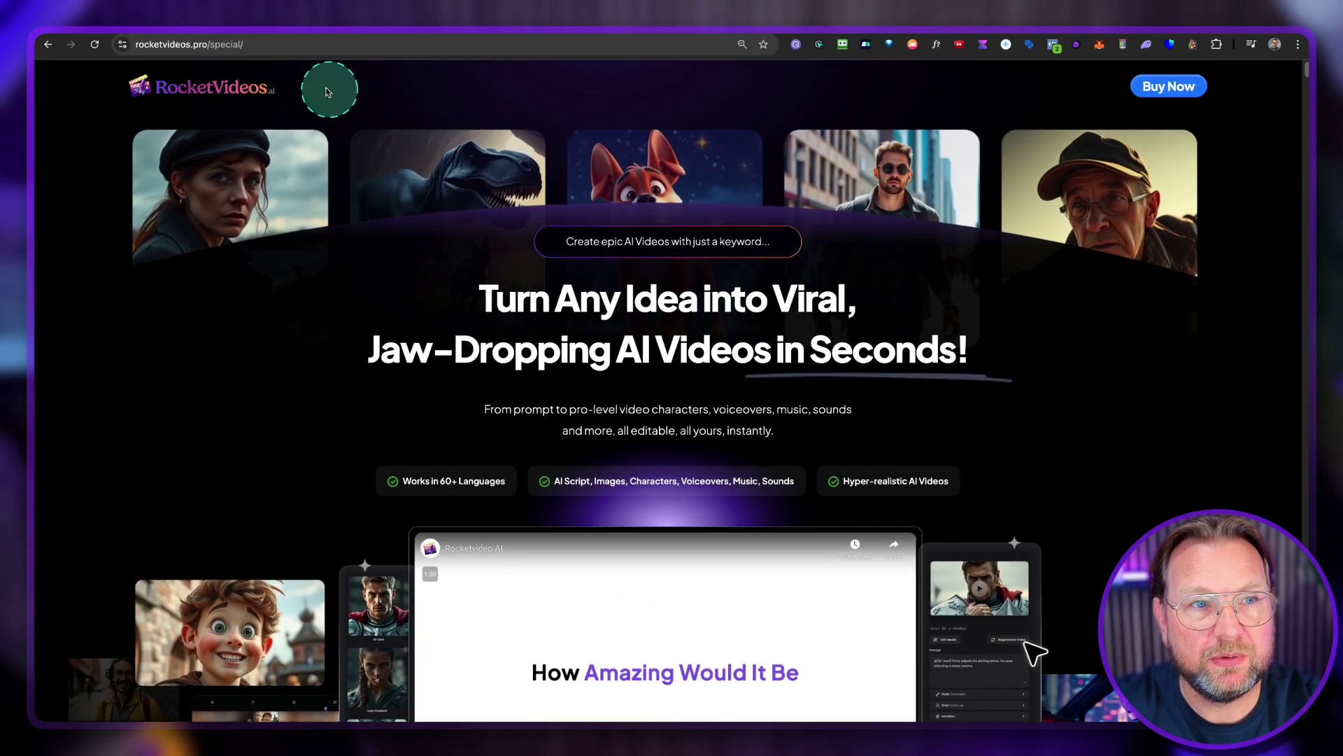
{"action": "left_click", "coordinate": [183, 44]}
{"action": "right_click", "coordinate": [196, 44]}
{"action": "left_click", "coordinate": [220, 150]}
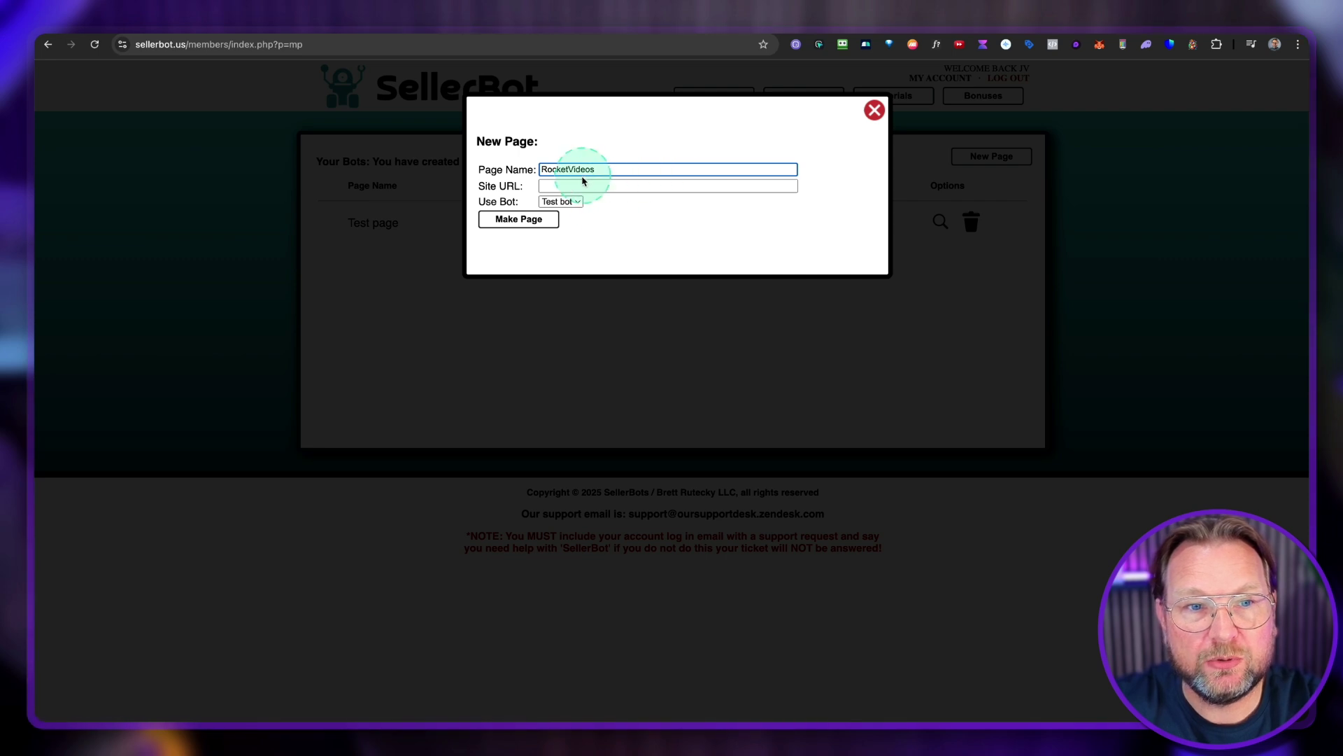
{"action": "right_click", "coordinate": [570, 185]}
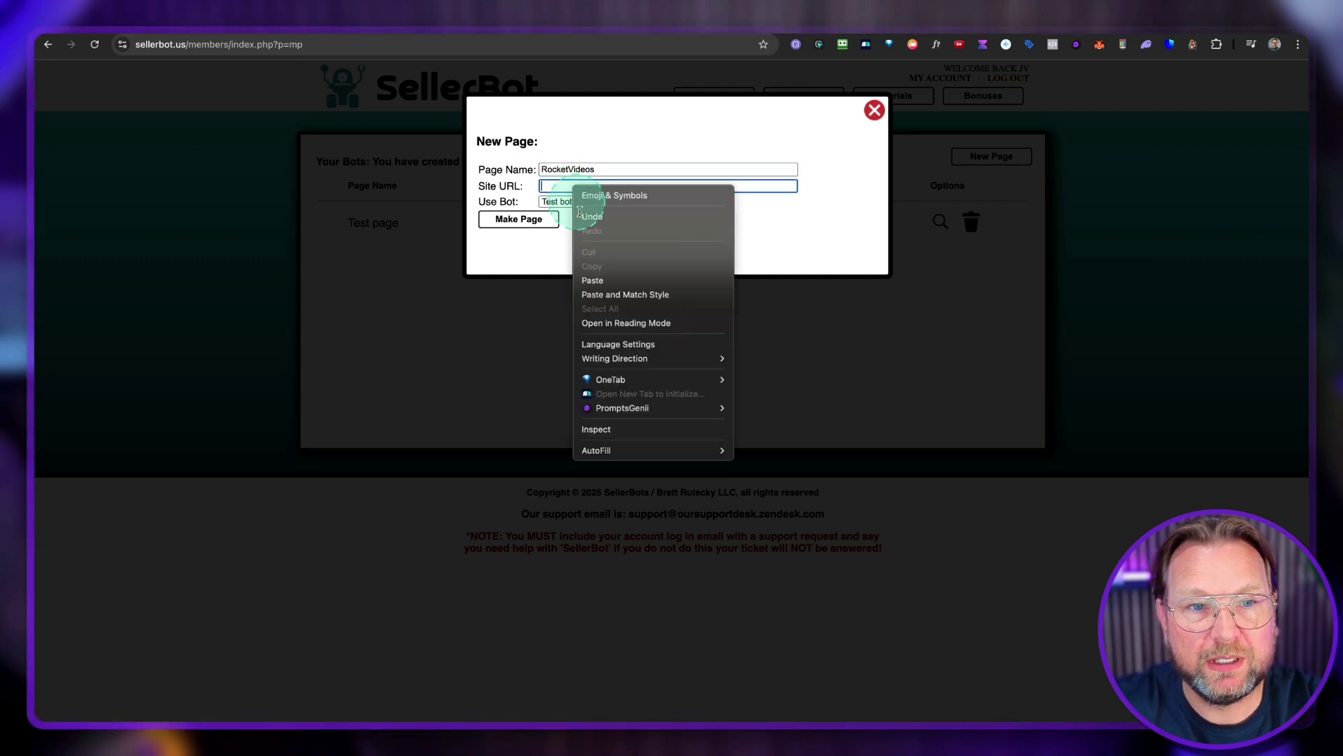
{"action": "left_click", "coordinate": [593, 283]}
{"action": "left_click", "coordinate": [559, 202]}
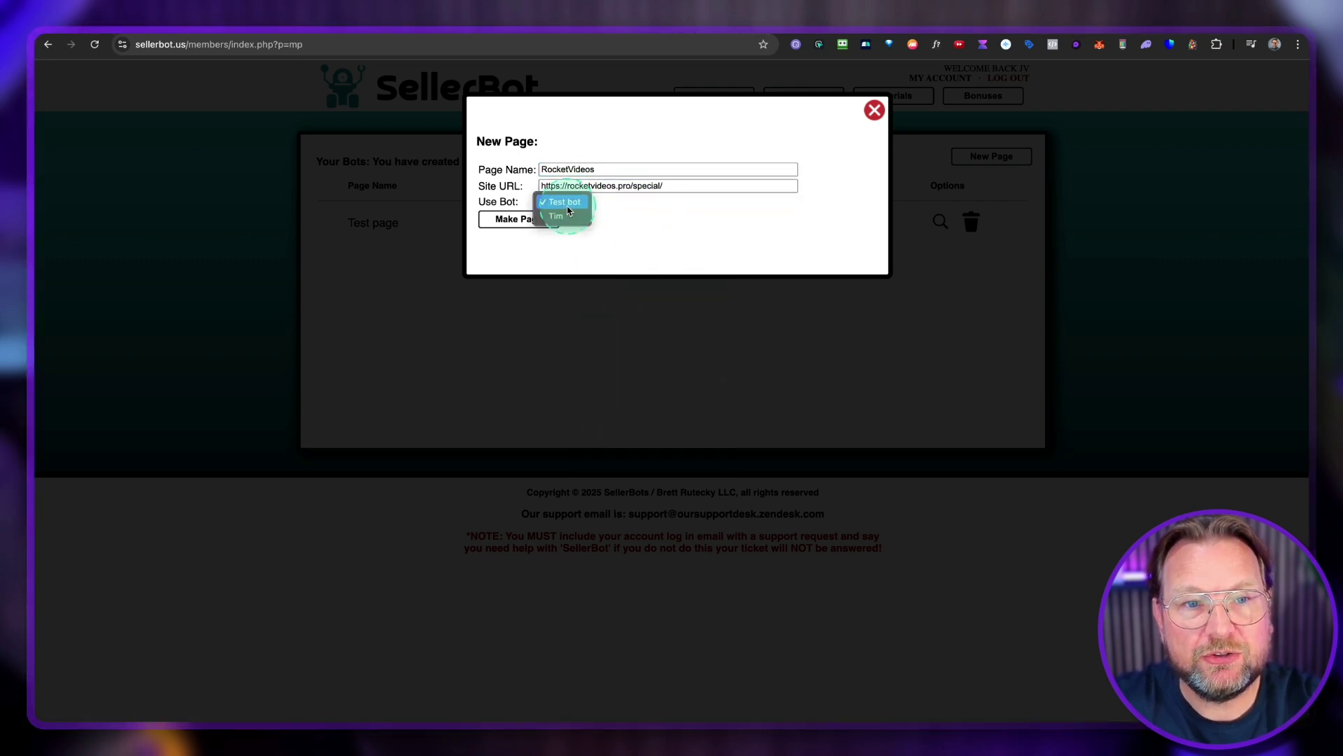
{"action": "left_click", "coordinate": [562, 219]}
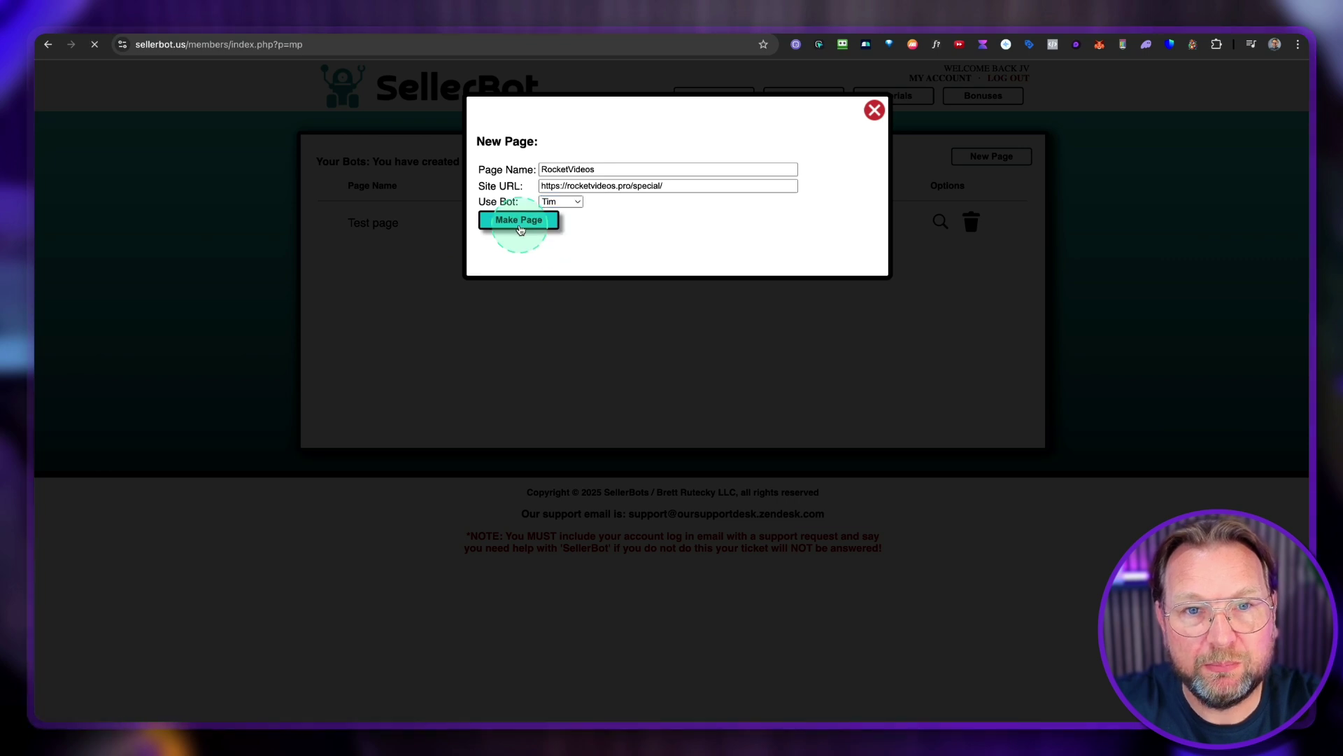
{"action": "left_click", "coordinate": [520, 227]}
{"action": "left_click", "coordinate": [940, 221]}
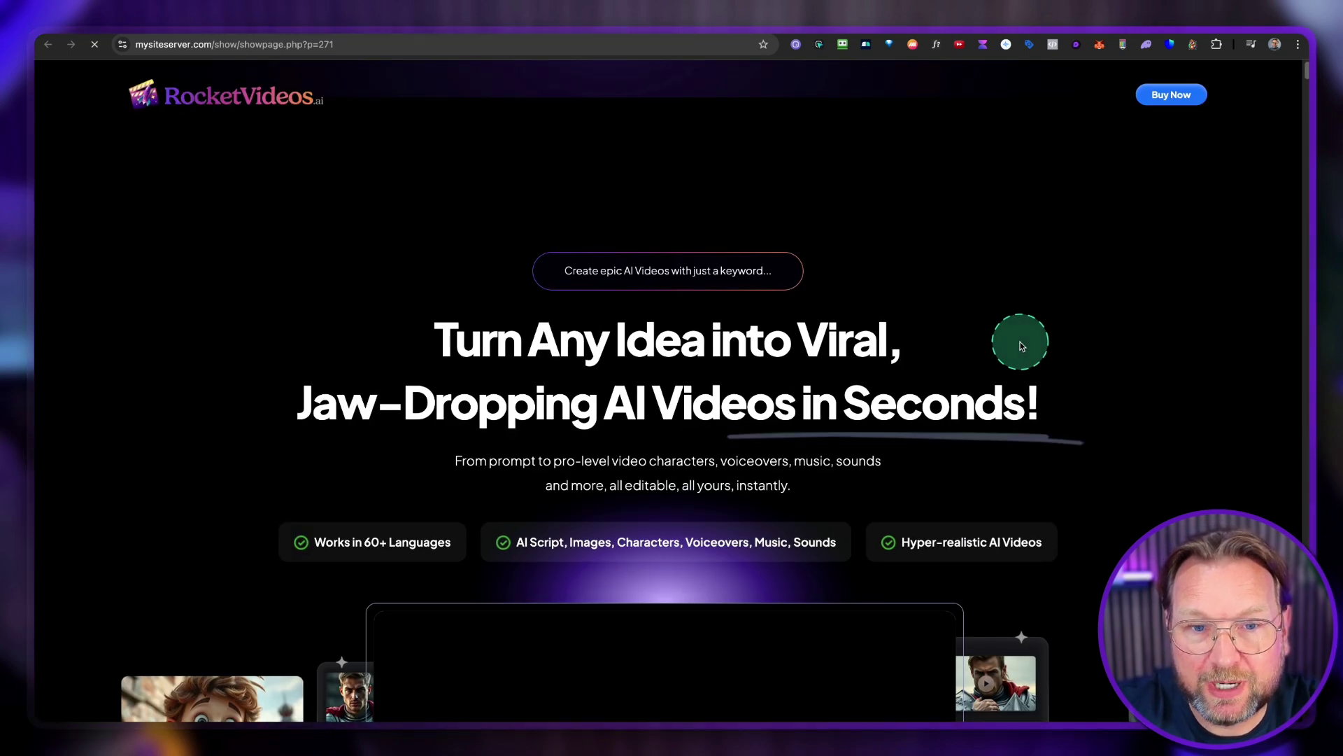
- Ask the preview's chat bot 'Does Rocketvideos Come with commercial right?'
{"action": "scroll", "coordinate": [1020, 345], "scroll_direction": "down", "scroll_amount": 4}
{"action": "scroll", "coordinate": [1020, 344], "scroll_direction": "down", "scroll_amount": 10}
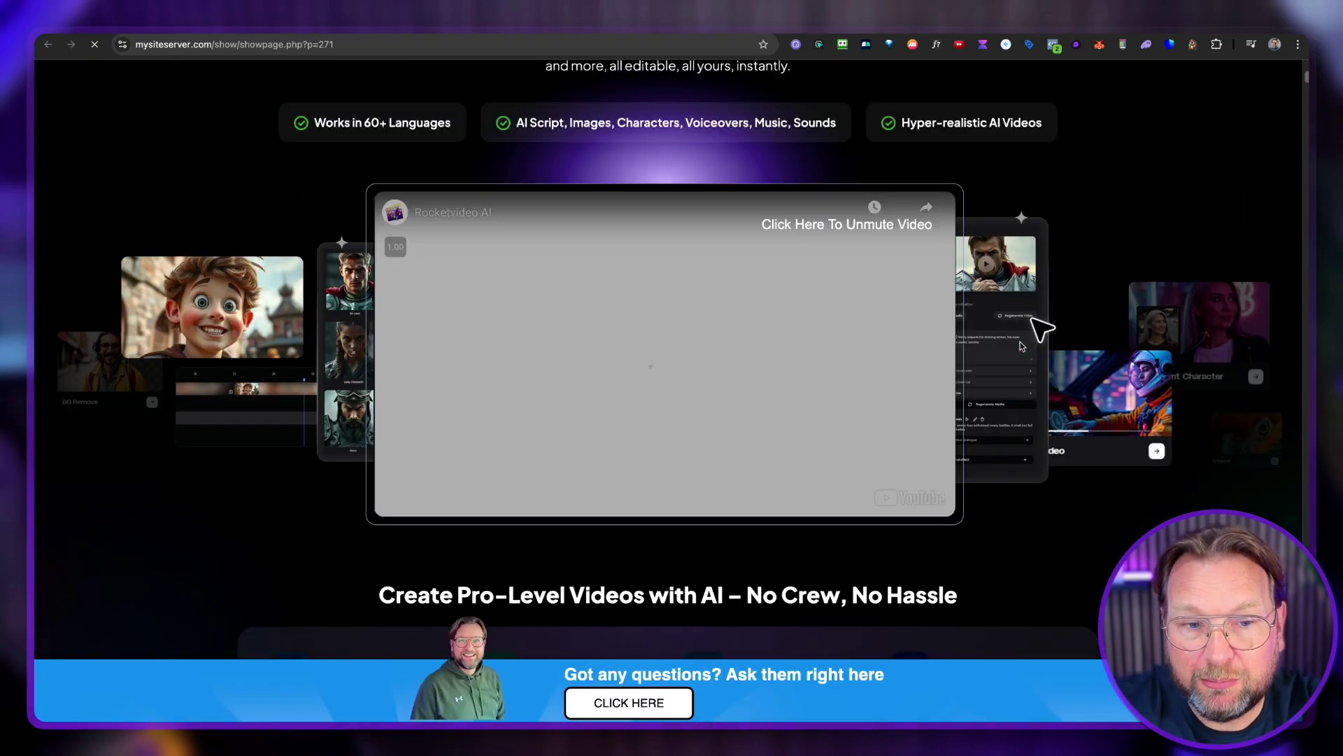
{"action": "scroll", "coordinate": [1020, 347], "scroll_direction": "down", "scroll_amount": 7}
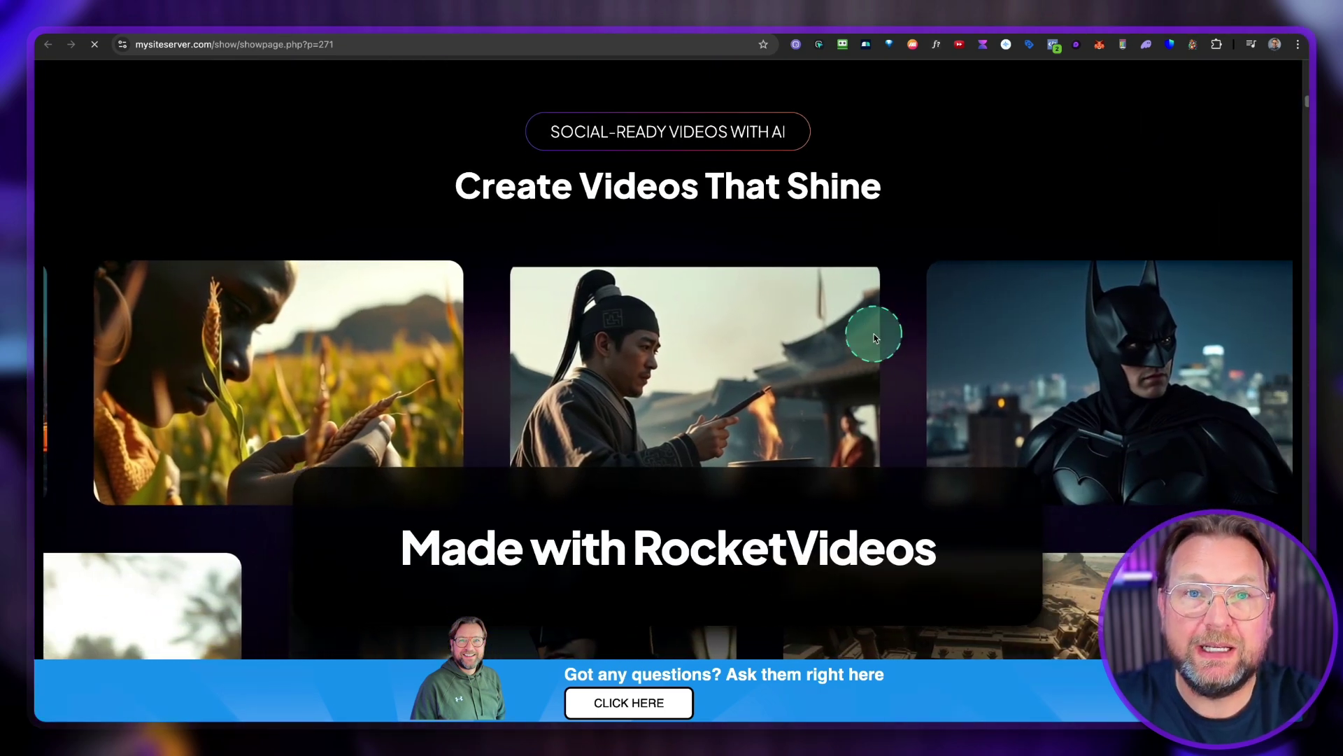
{"action": "scroll", "coordinate": [811, 336], "scroll_direction": "down", "scroll_amount": 3}
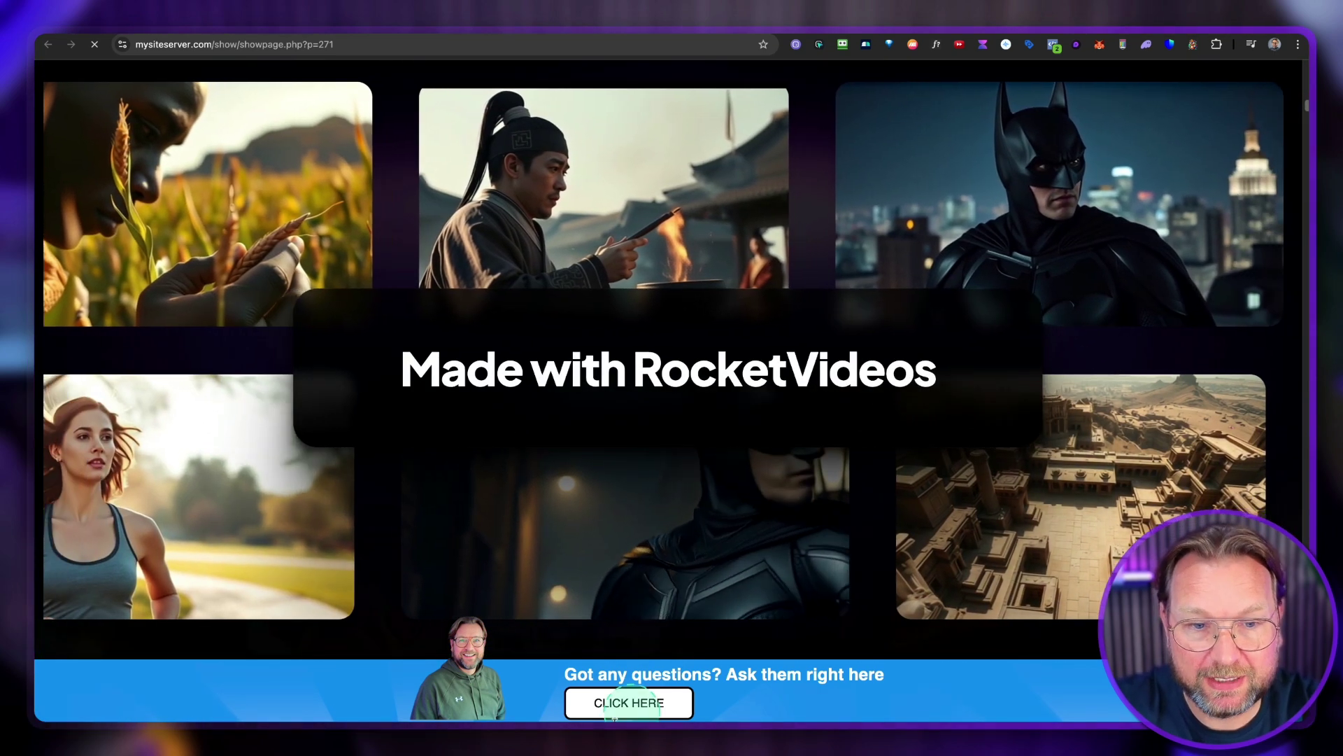
{"action": "left_click", "coordinate": [629, 702]}
{"action": "left_click", "coordinate": [588, 494]}
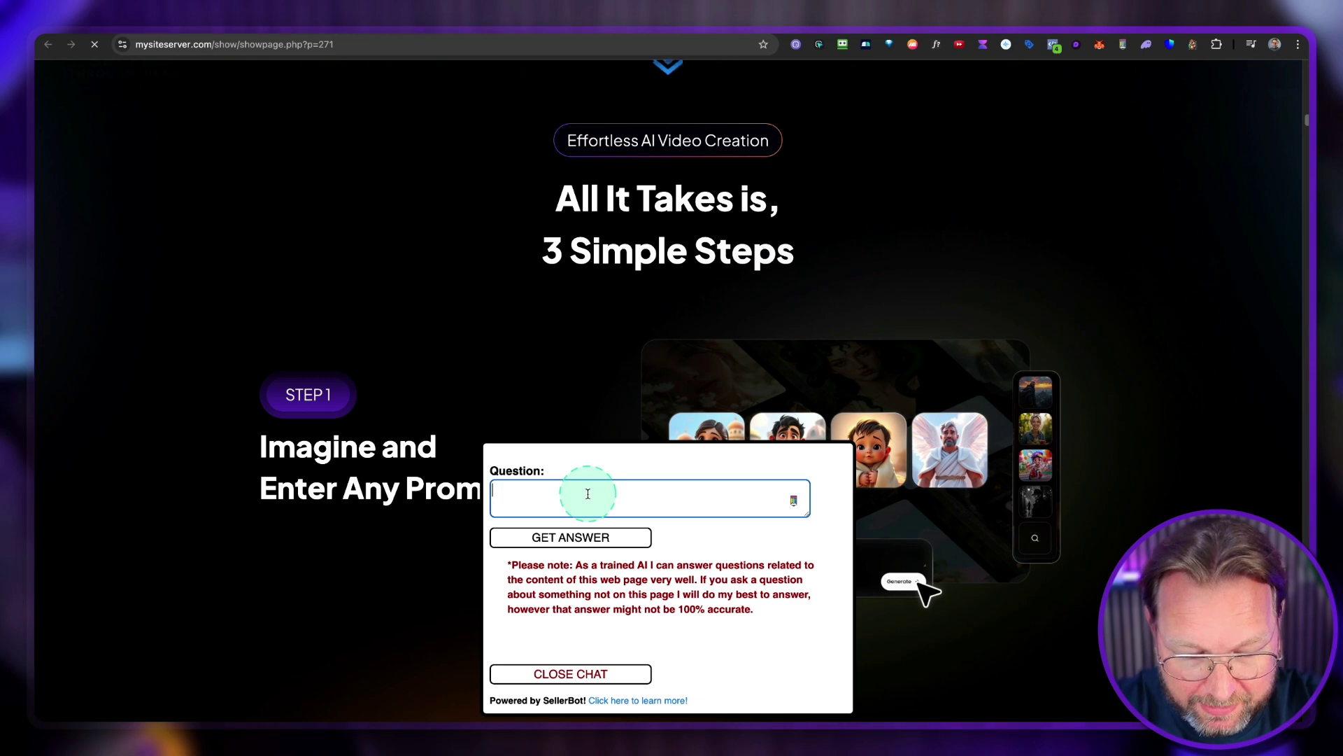
{"action": "type", "text": "Does Rocketvideos Come wit"}
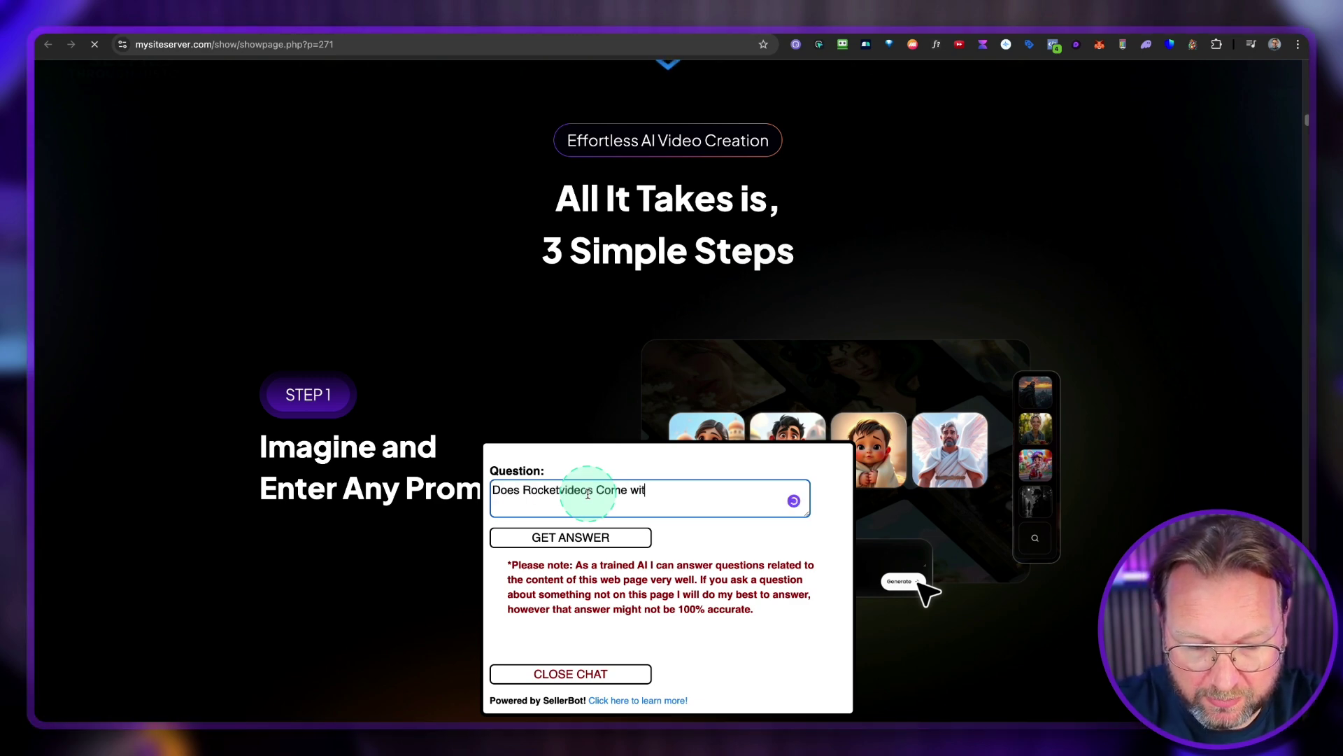
{"action": "type", "text": "h commercial ri"}
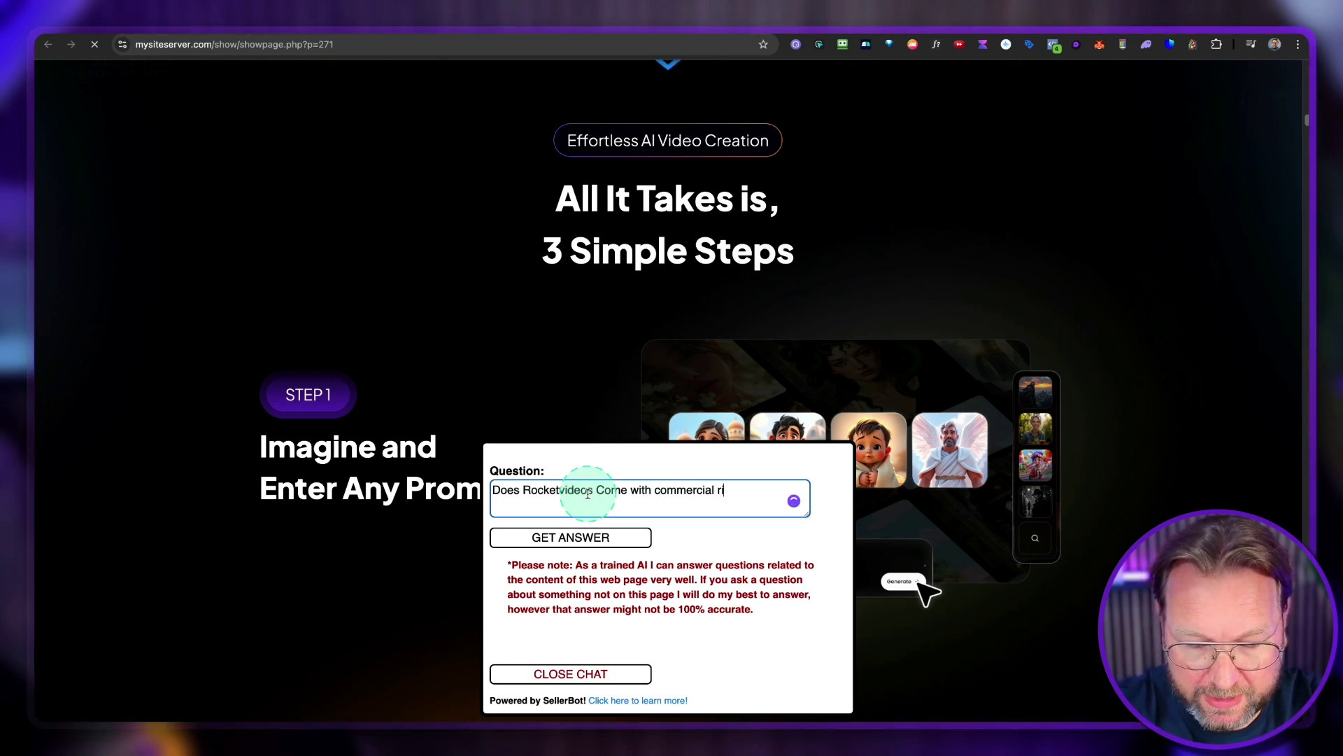
{"action": "type", "text": "ght?"}
{"action": "left_click", "coordinate": [587, 537]}
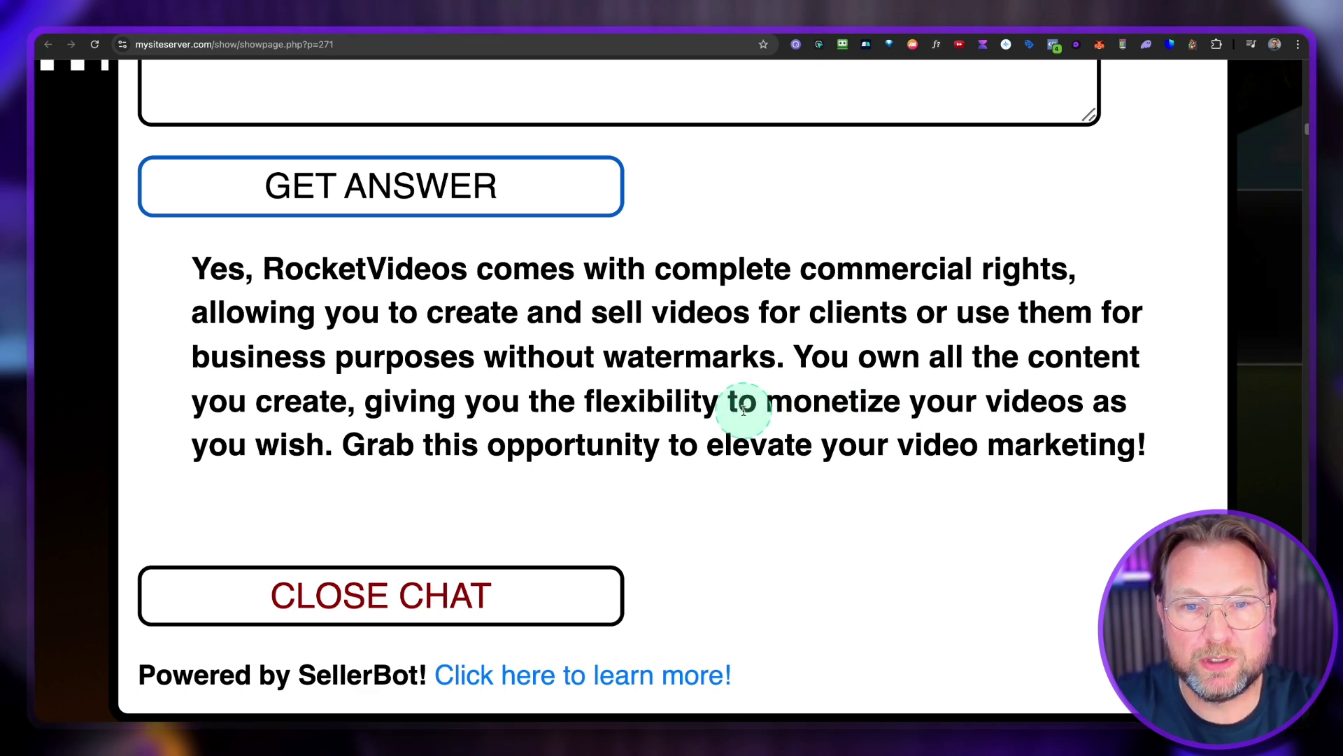
{"action": "key", "text": "ctrl+0"}
- Ask the chat bot 'Can I create faceless Videos?' and read its answer
{"action": "scroll", "coordinate": [798, 364], "scroll_direction": "up", "scroll_amount": 10}
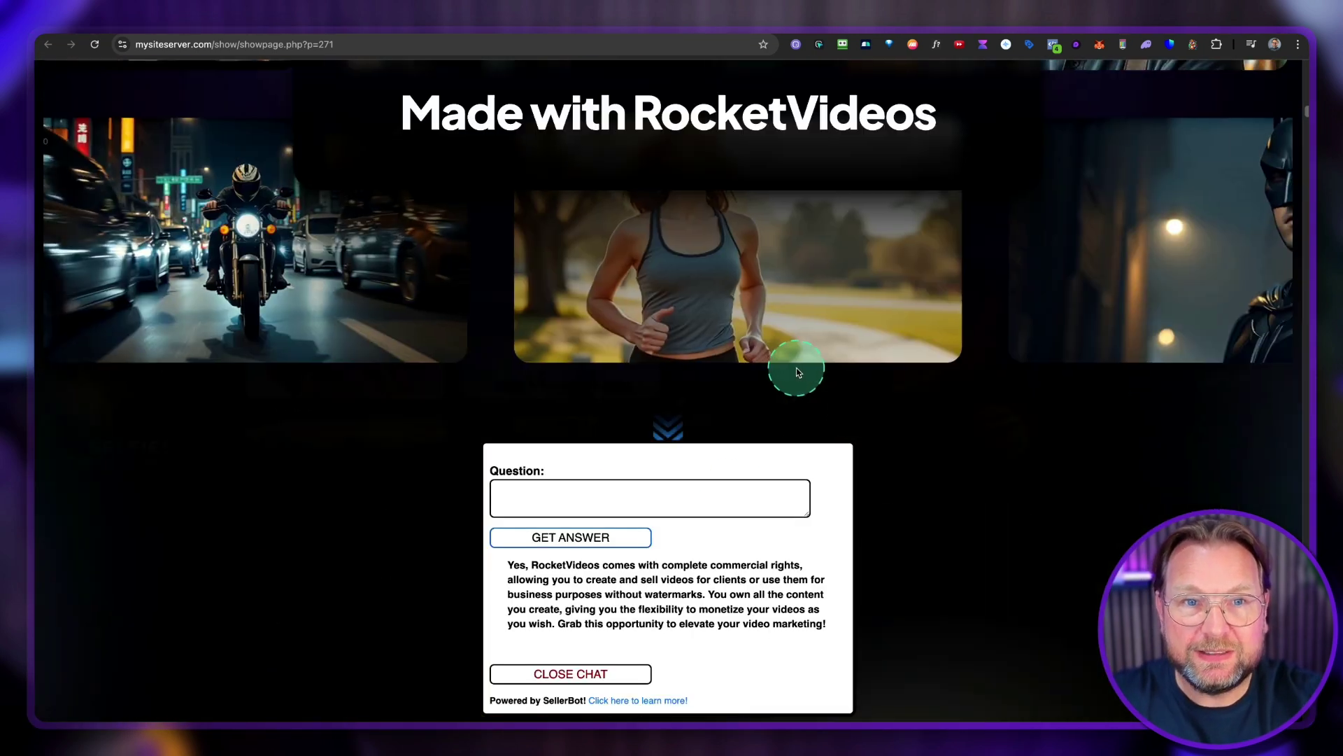
{"action": "scroll", "coordinate": [800, 370], "scroll_direction": "down", "scroll_amount": 12}
{"action": "scroll", "coordinate": [800, 372], "scroll_direction": "down", "scroll_amount": 7}
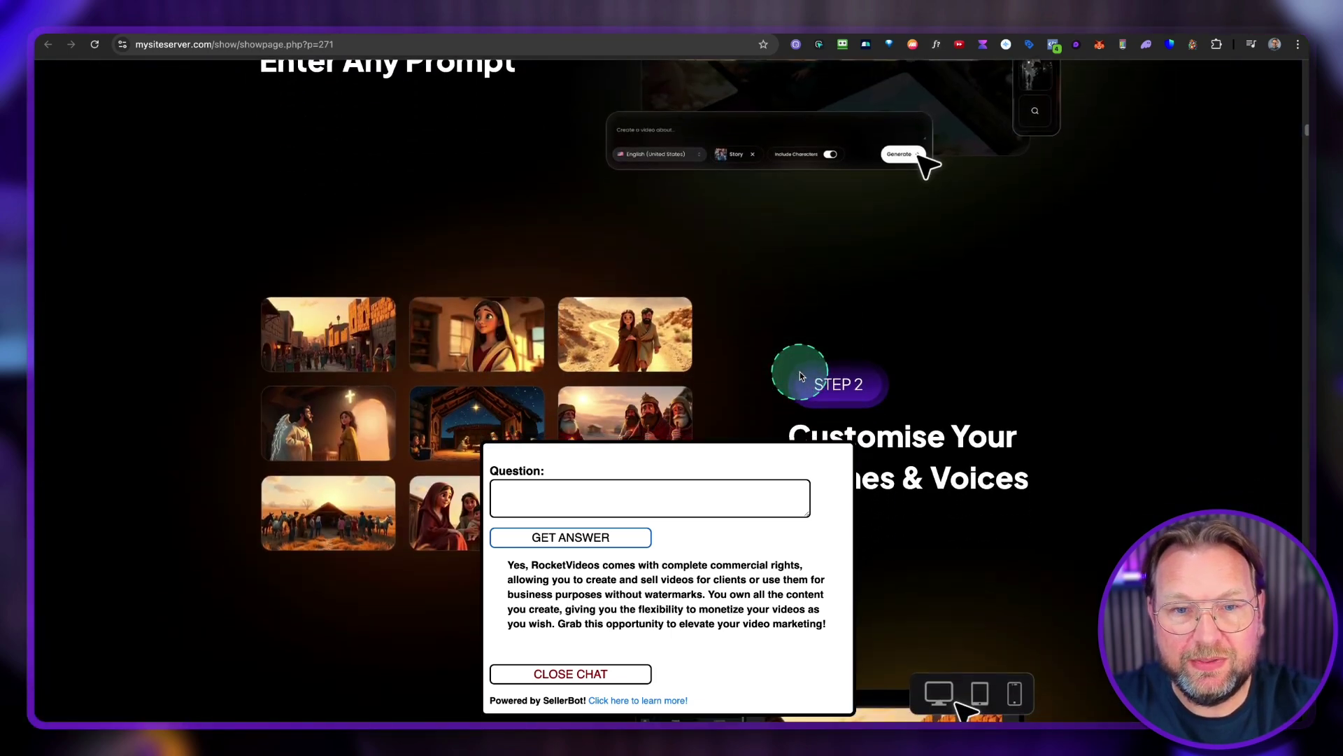
{"action": "scroll", "coordinate": [800, 371], "scroll_direction": "down", "scroll_amount": 4}
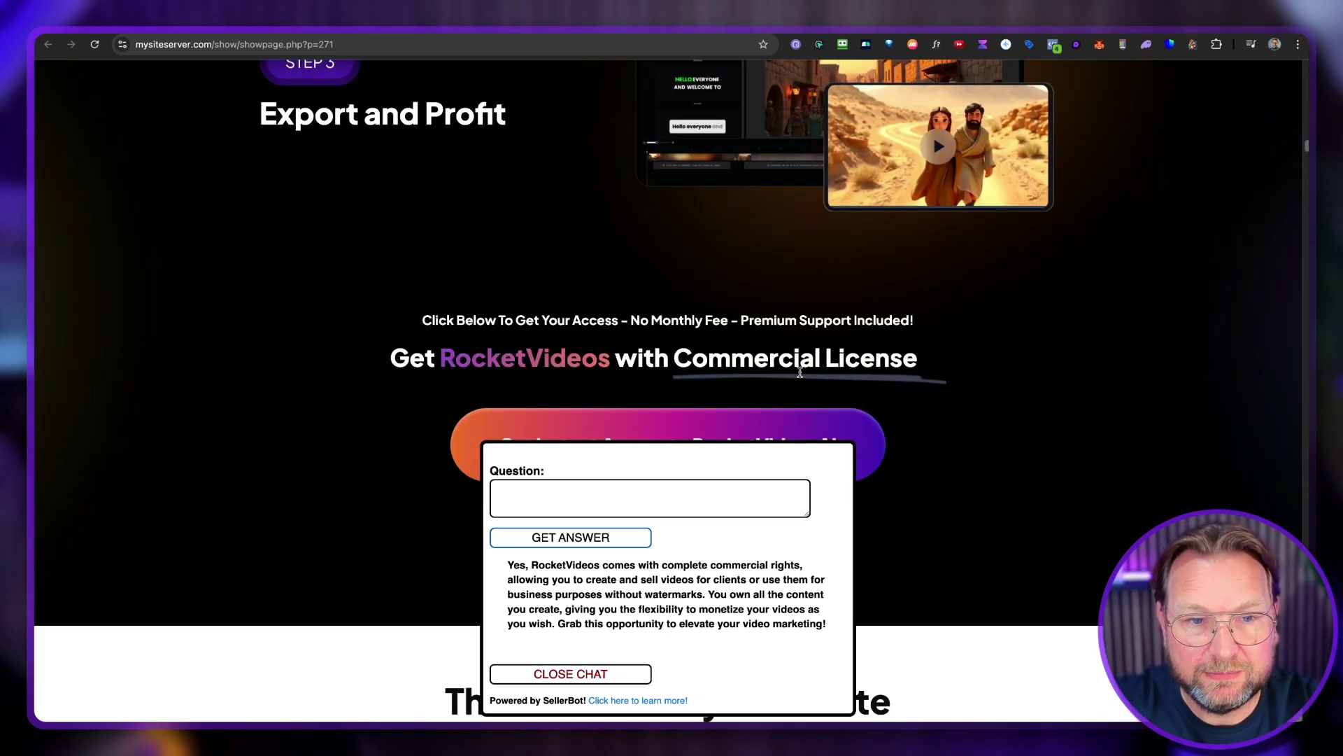
{"action": "scroll", "coordinate": [800, 372], "scroll_direction": "up", "scroll_amount": 6}
{"action": "left_click", "coordinate": [587, 491]}
{"action": "type", "text": "Can"}
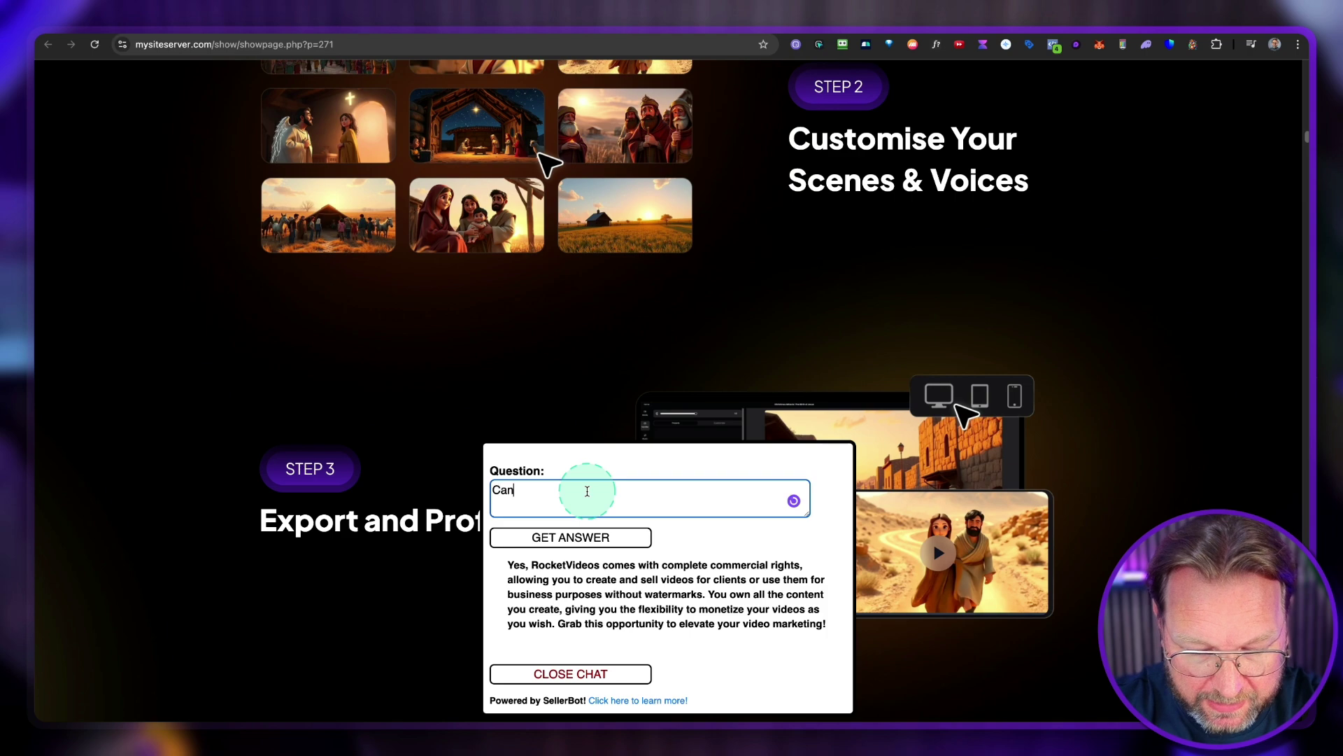
{"action": "type", "text": " I create faceless V"}
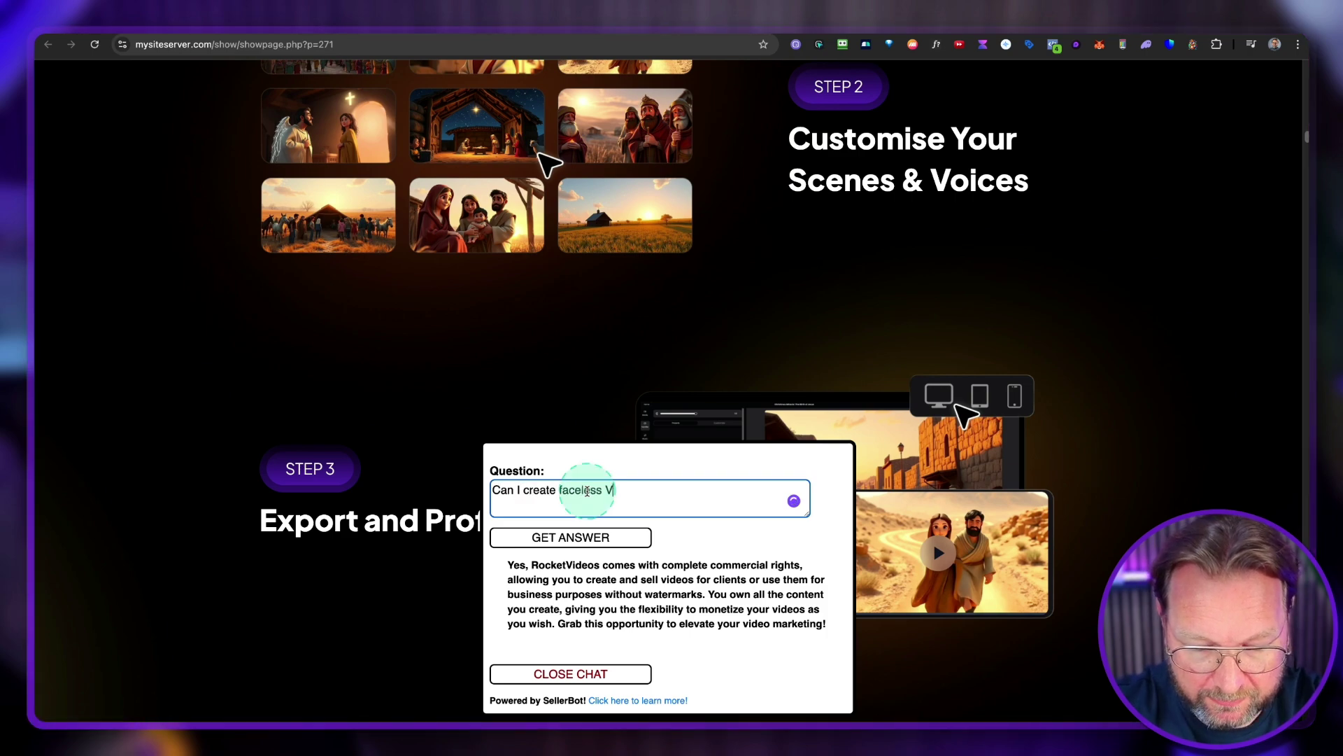
{"action": "type", "text": "ideos?"}
{"action": "left_click", "coordinate": [587, 537]}
{"action": "scroll", "coordinate": [692, 615], "scroll_direction": "up", "scroll_amount": 5}
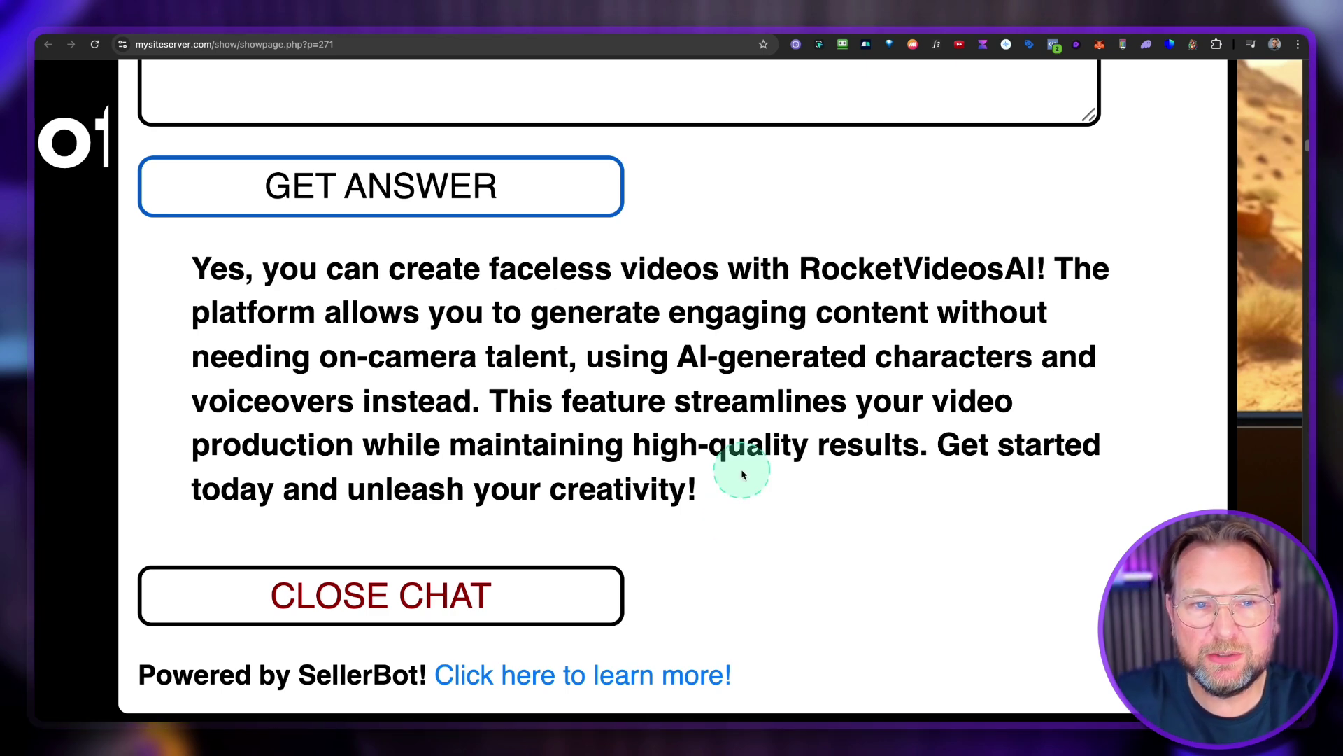
{"action": "scroll", "coordinate": [743, 475], "scroll_direction": "down", "scroll_amount": 5}
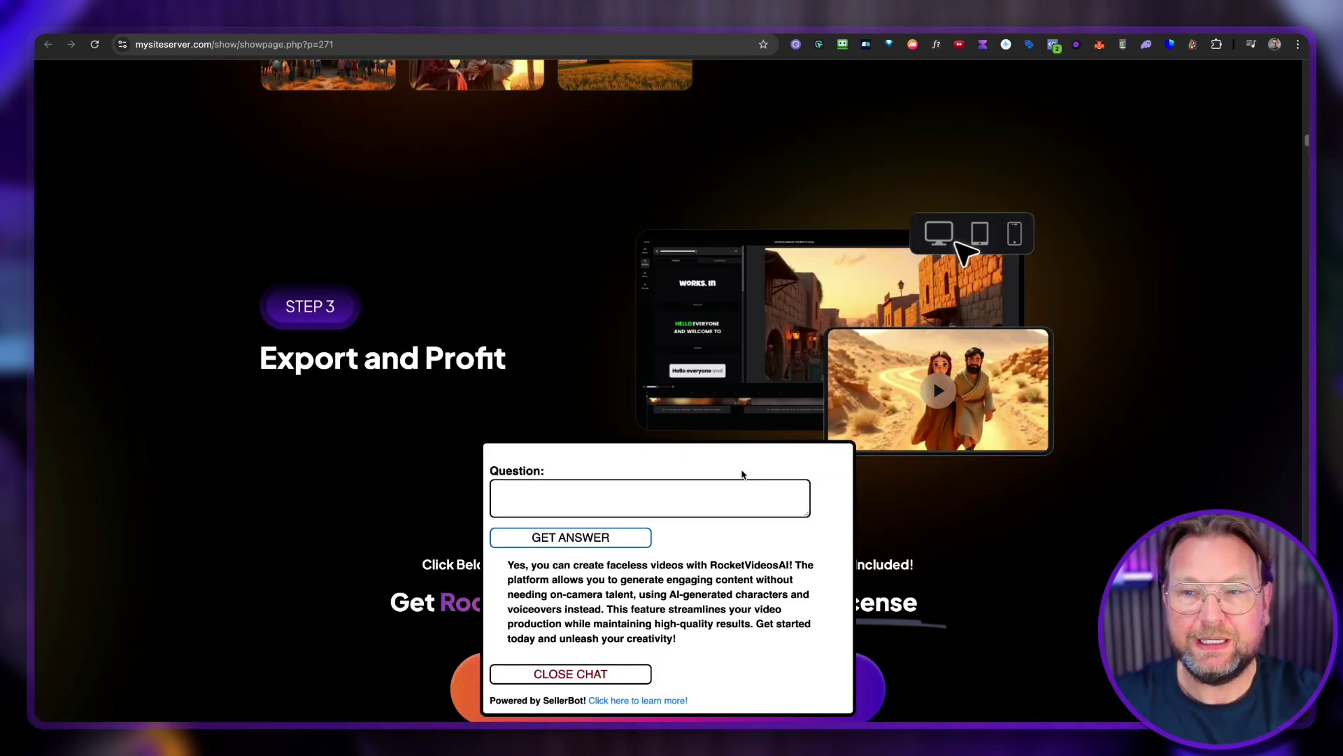
{"action": "left_click", "coordinate": [599, 673]}
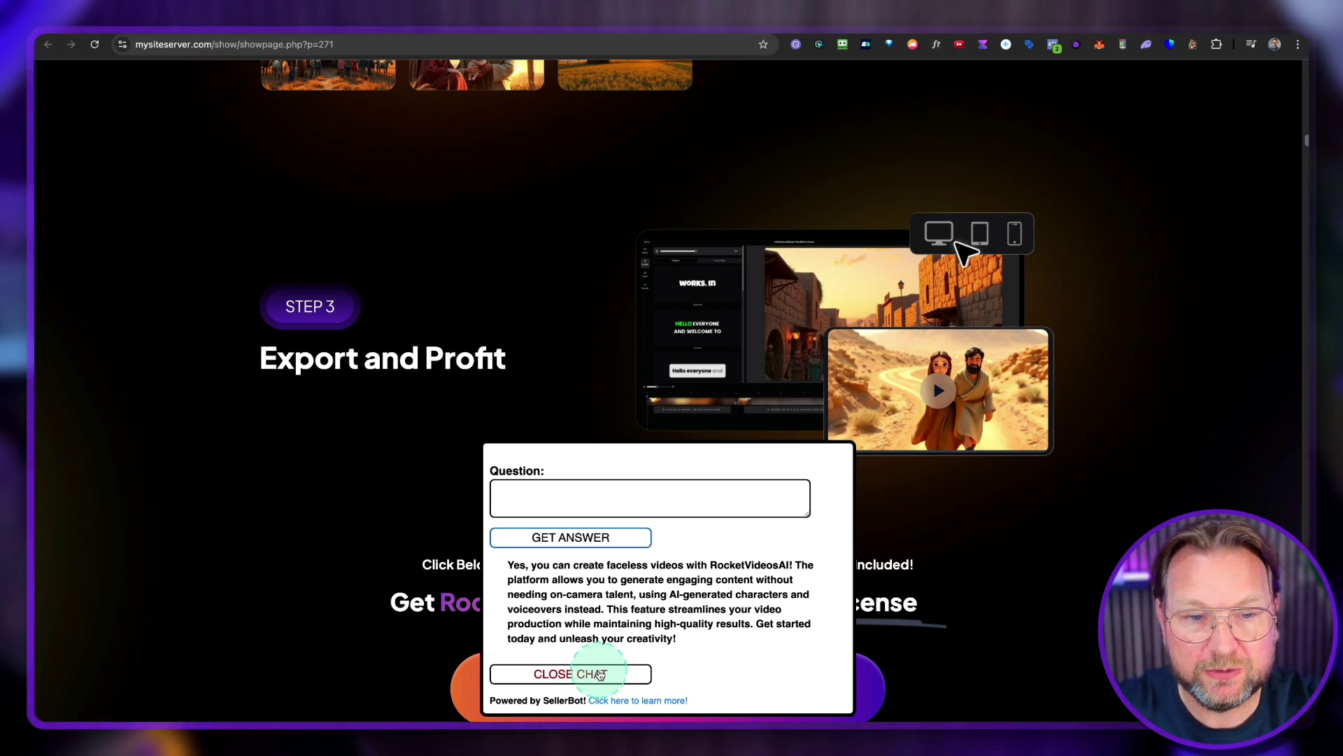
- Close the chat popup on the SellerBot RocketVideos page
{"action": "left_click_drag", "start_coordinate": [464, 418], "coordinate": [855, 718]}
{"action": "left_click_drag", "start_coordinate": [713, 667], "coordinate": [586, 665]}
{"action": "left_click", "coordinate": [581, 674]}
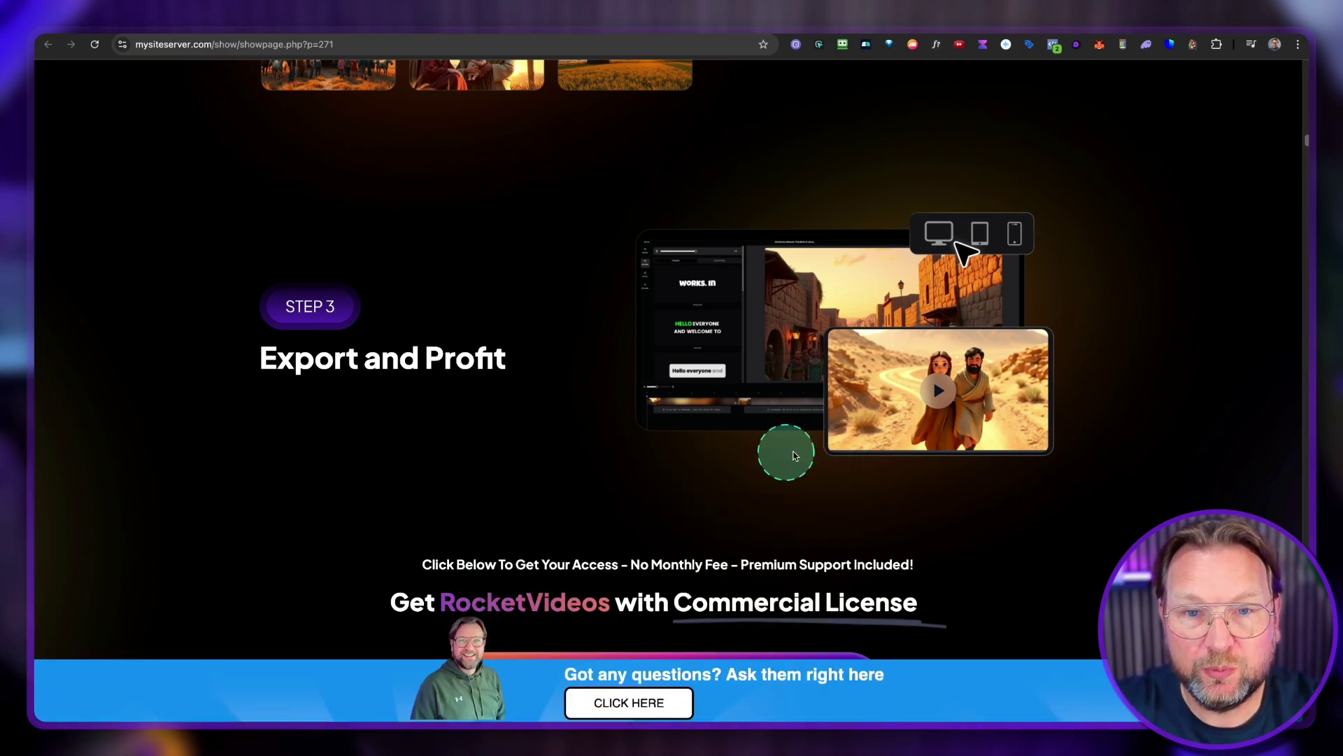
- Scroll the sales page and click CLICK HERE on the 'Got any questions? Ask them right here' banner
{"action": "scroll", "coordinate": [805, 471], "scroll_direction": "down", "scroll_amount": 3}
{"action": "scroll", "coordinate": [810, 479], "scroll_direction": "down", "scroll_amount": 15}
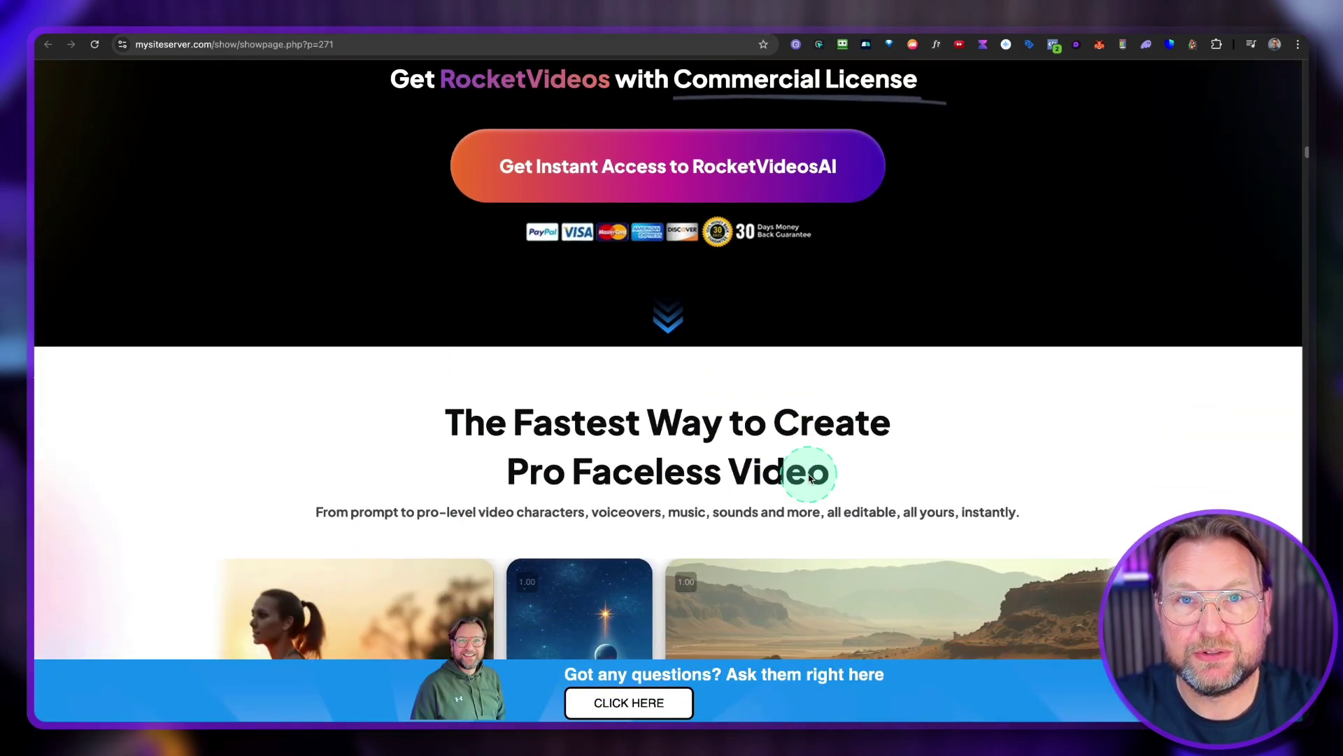
{"action": "scroll", "coordinate": [809, 479], "scroll_direction": "down", "scroll_amount": 20}
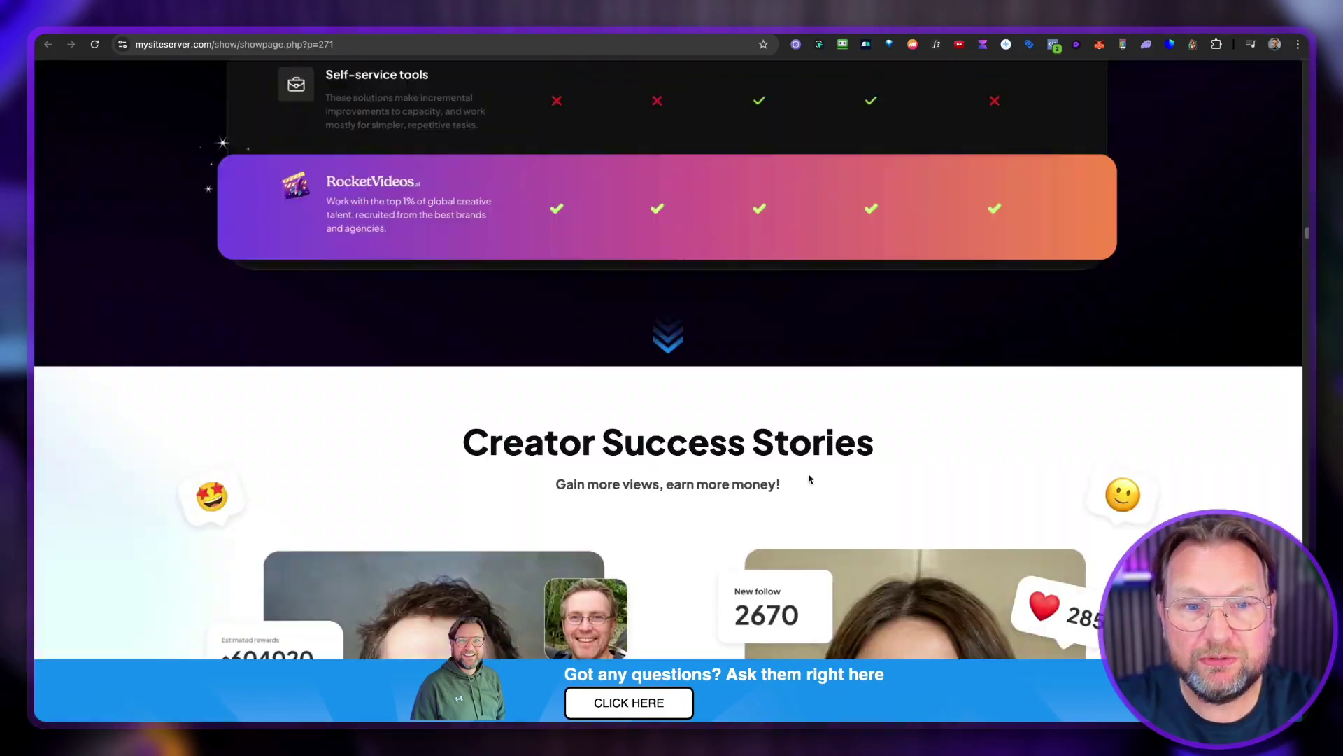
{"action": "scroll", "coordinate": [809, 479], "scroll_direction": "down", "scroll_amount": 20}
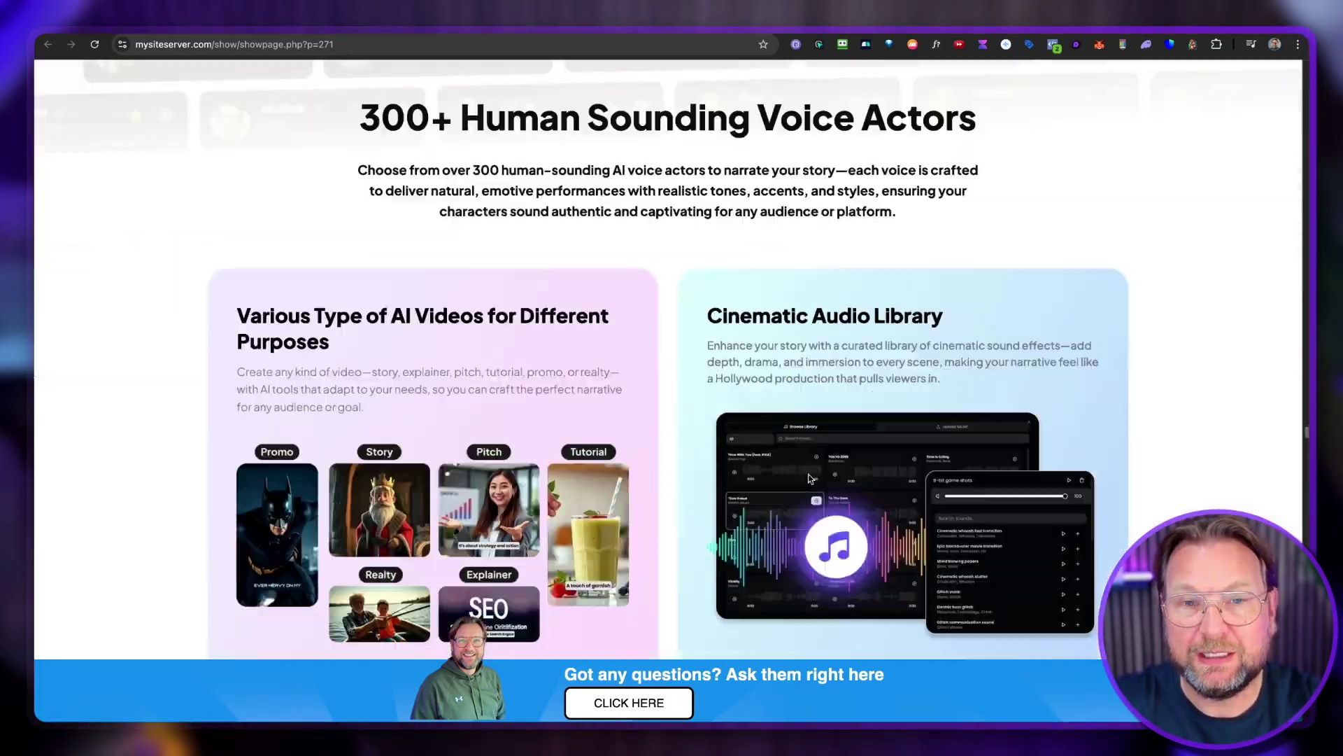
{"action": "scroll", "coordinate": [810, 480], "scroll_direction": "down", "scroll_amount": 20}
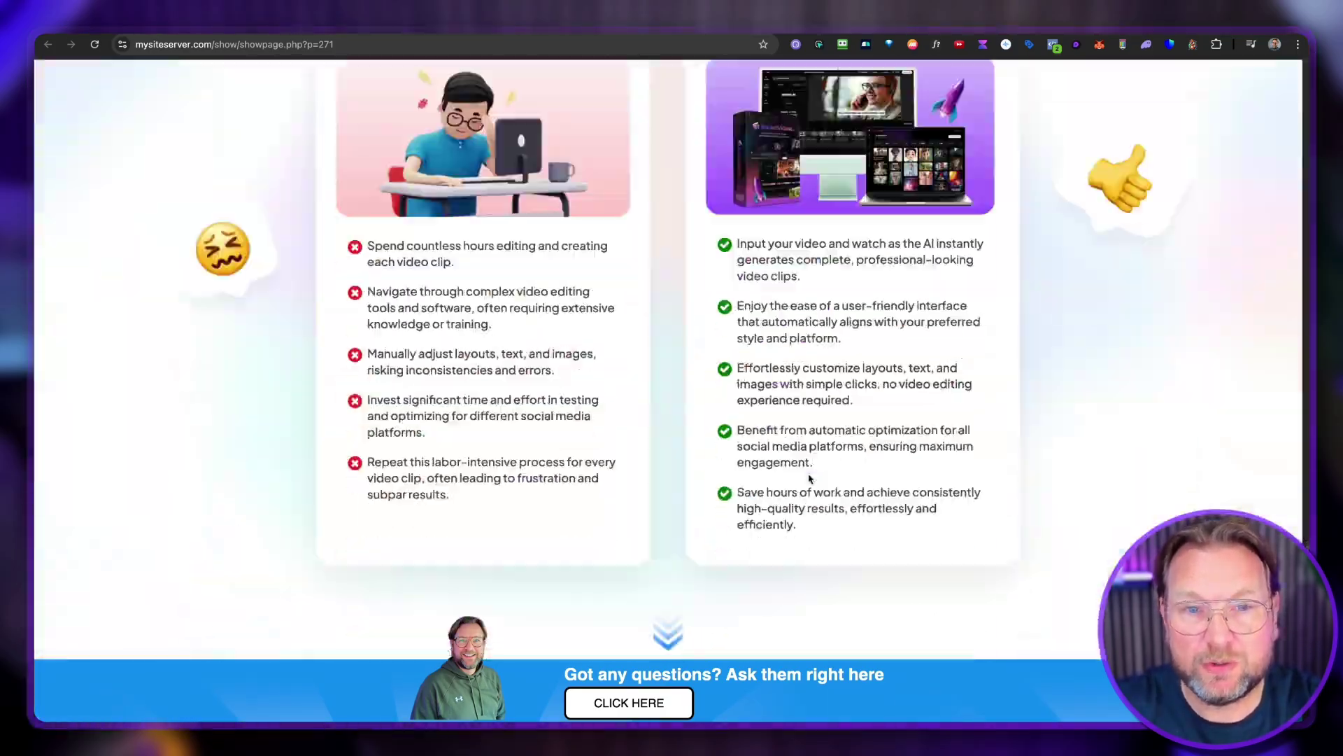
{"action": "scroll", "coordinate": [809, 479], "scroll_direction": "up", "scroll_amount": 20}
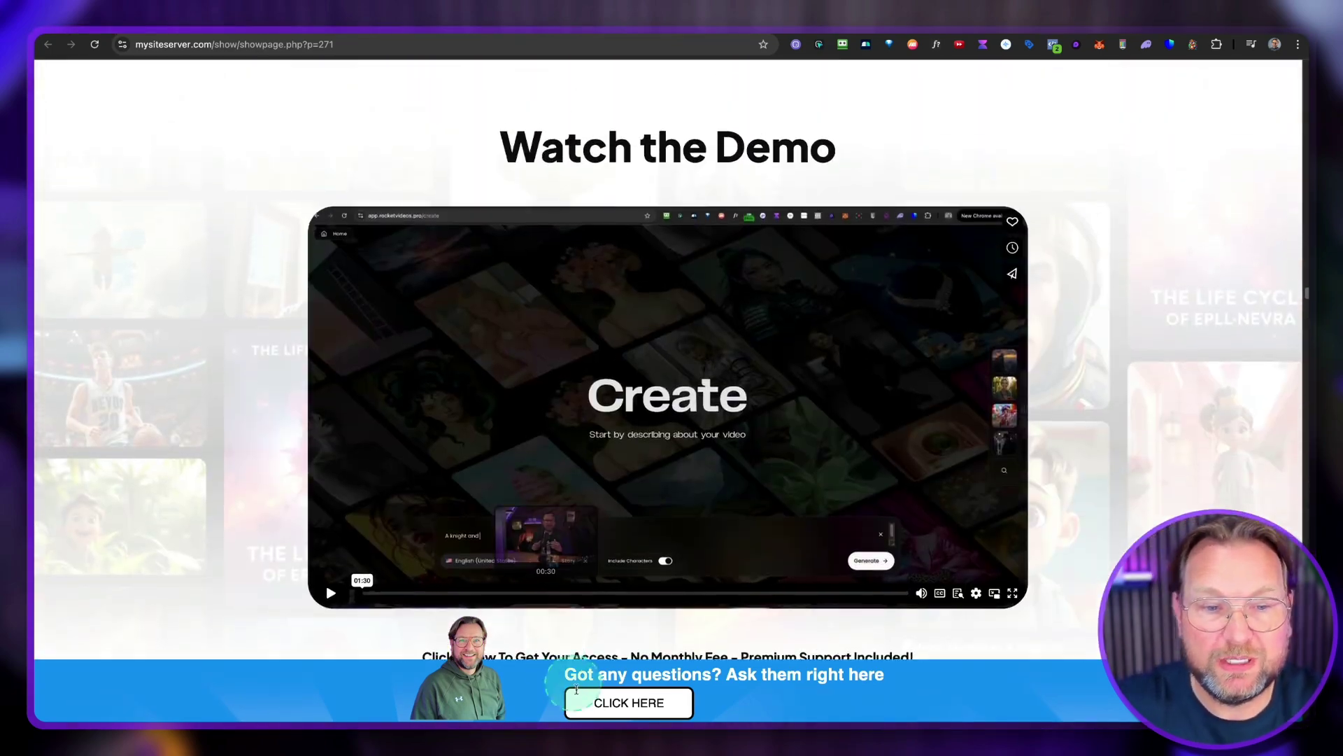
{"action": "left_click", "coordinate": [602, 700]}
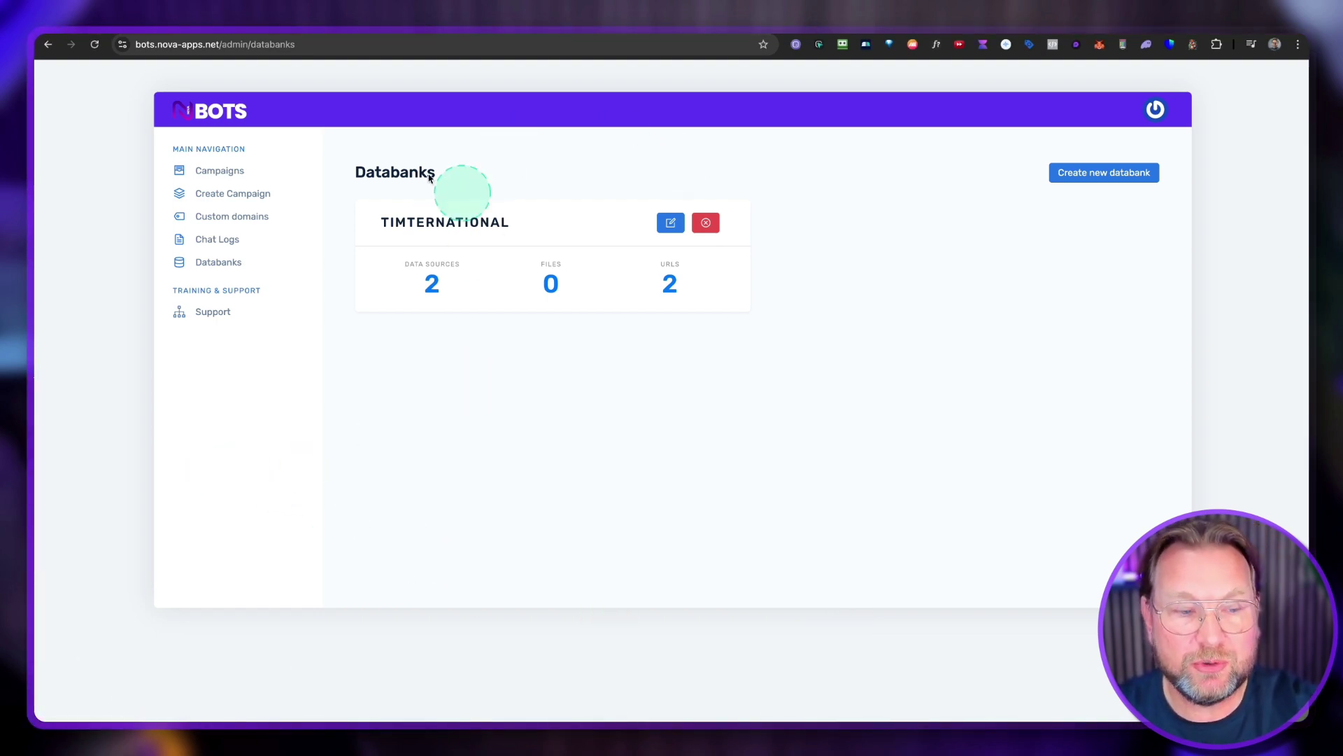
- Open the databank editor and try adding data as plain text
{"action": "left_click_drag", "start_coordinate": [336, 150], "coordinate": [794, 341]}
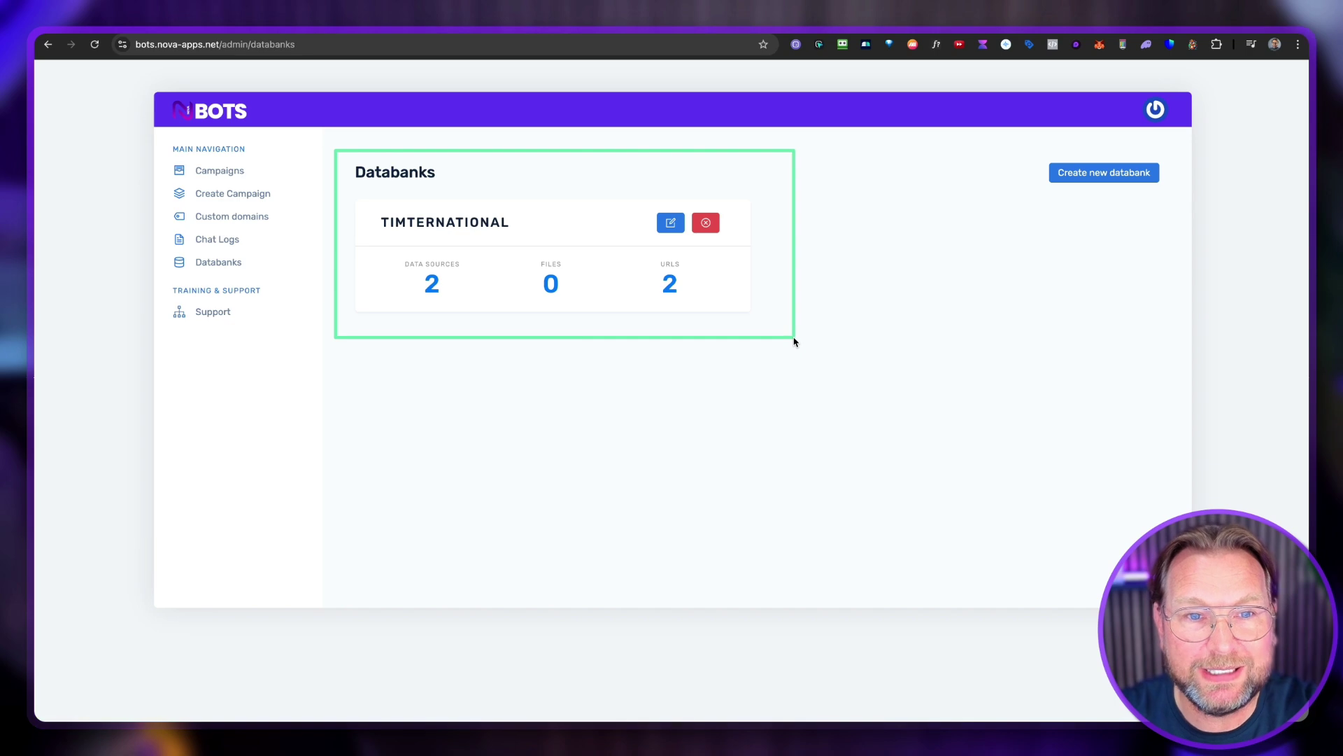
{"action": "left_click", "coordinate": [668, 222]}
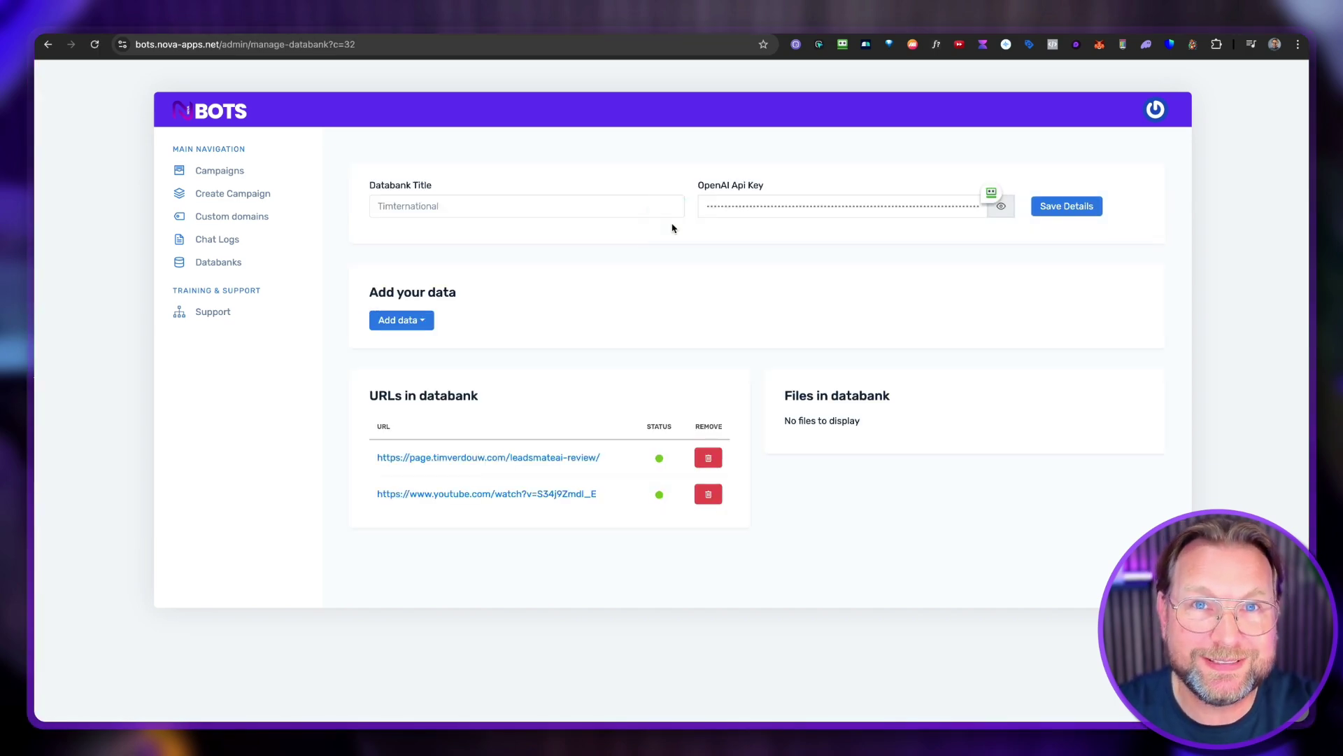
{"action": "left_click", "coordinate": [420, 328]}
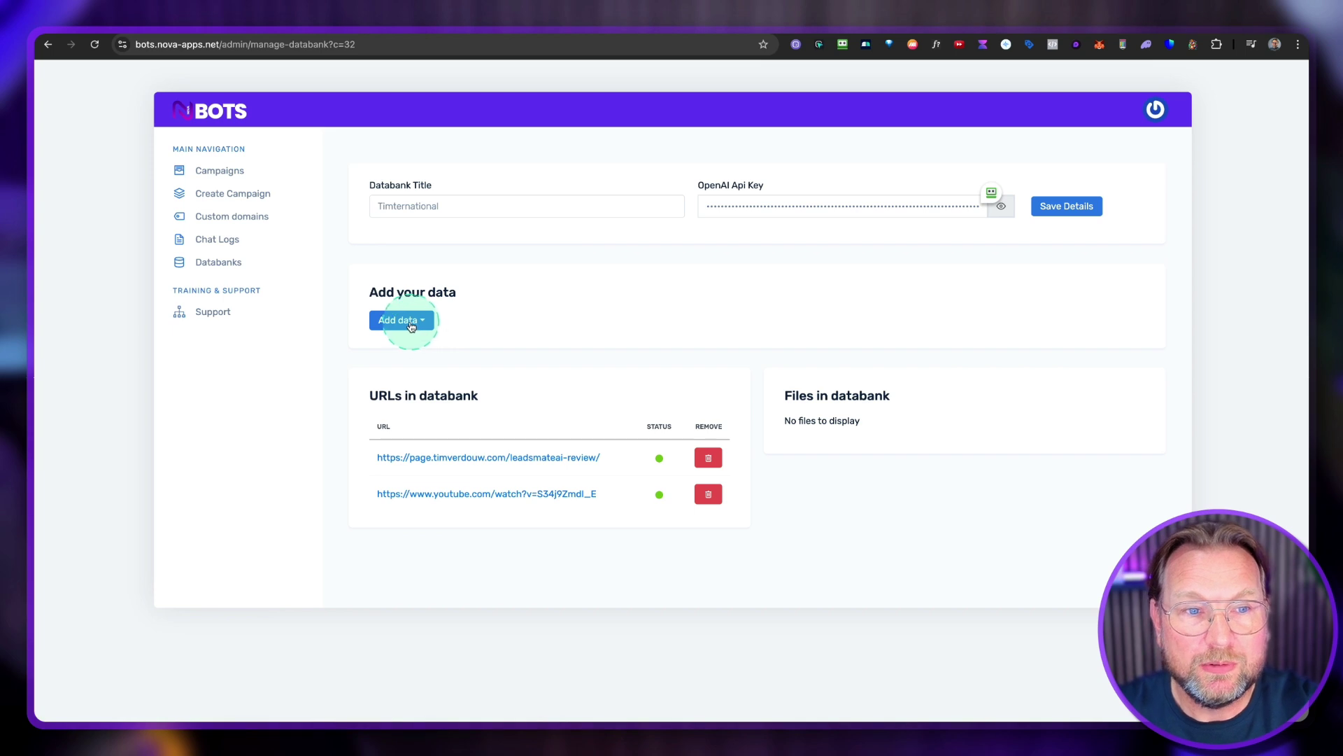
{"action": "left_click", "coordinate": [411, 342]}
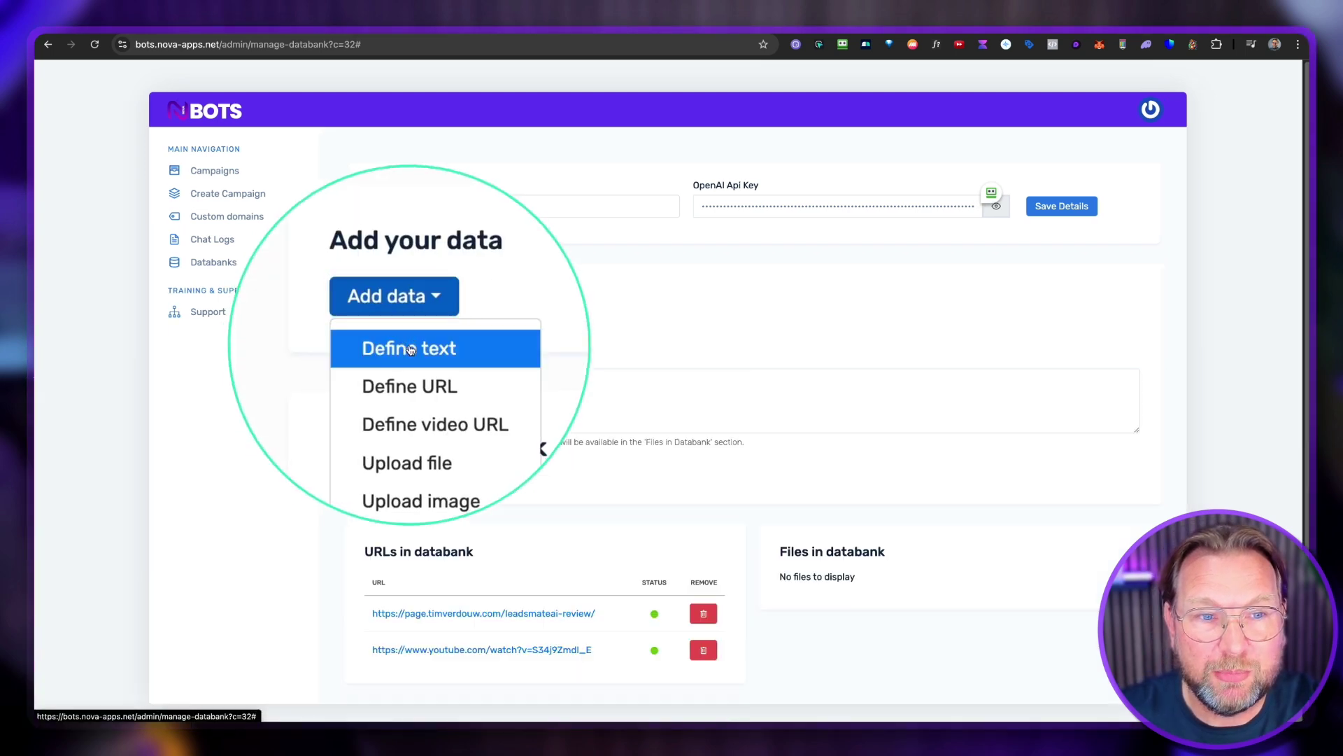
{"action": "left_click", "coordinate": [459, 377]}
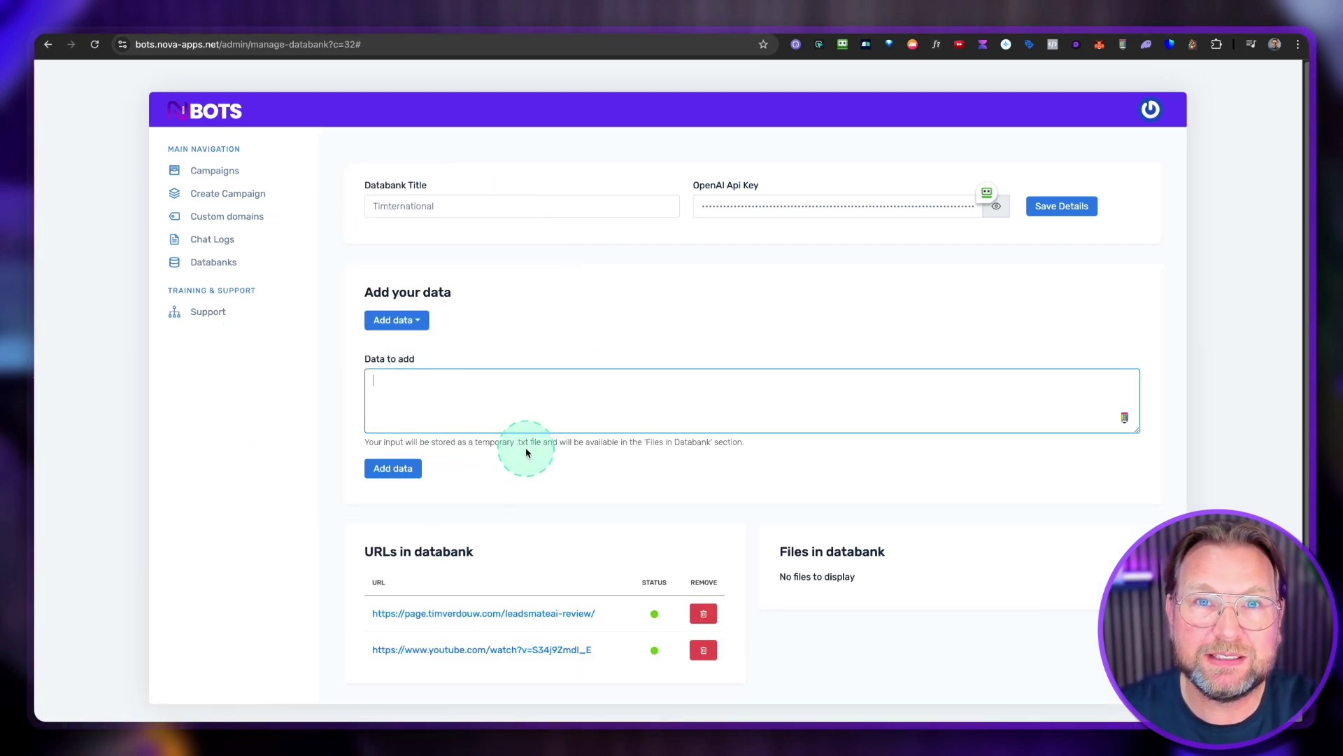
- Try the web URL and video URL options for adding databank data
{"action": "left_click", "coordinate": [396, 321]}
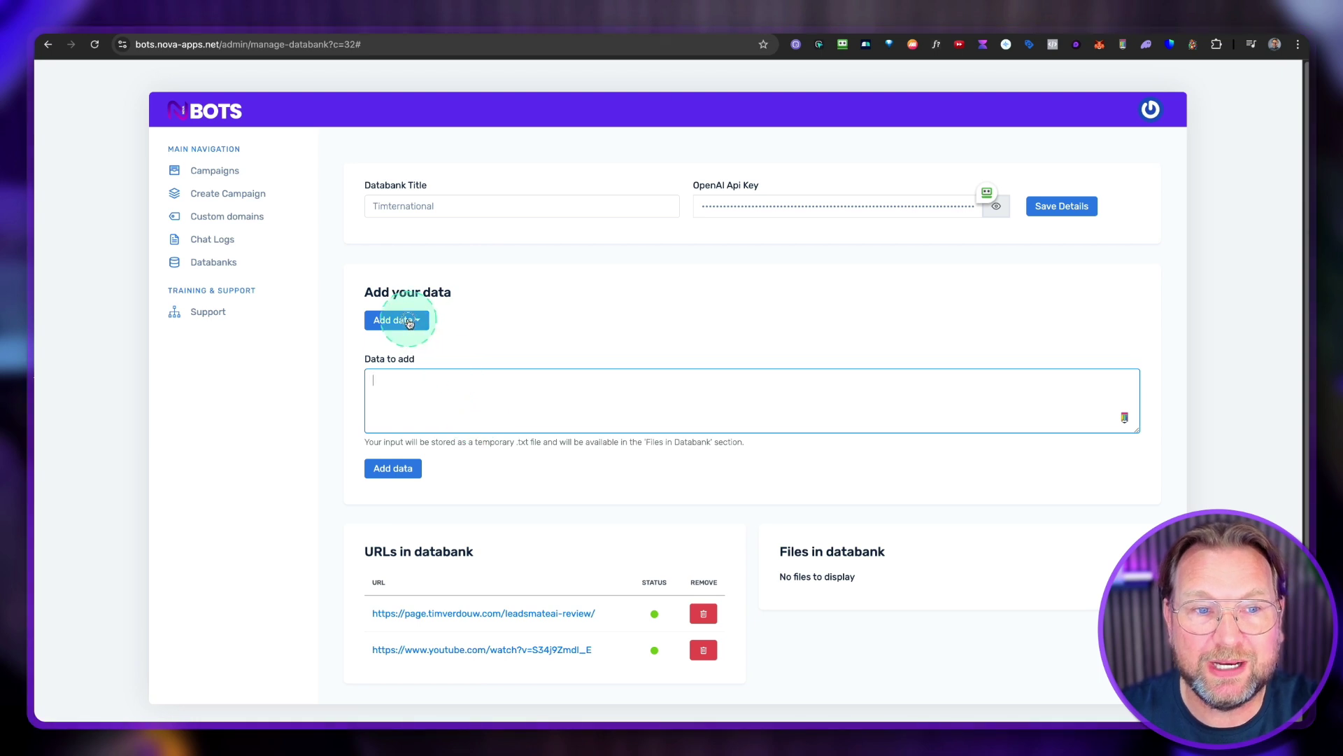
{"action": "left_click", "coordinate": [400, 367]}
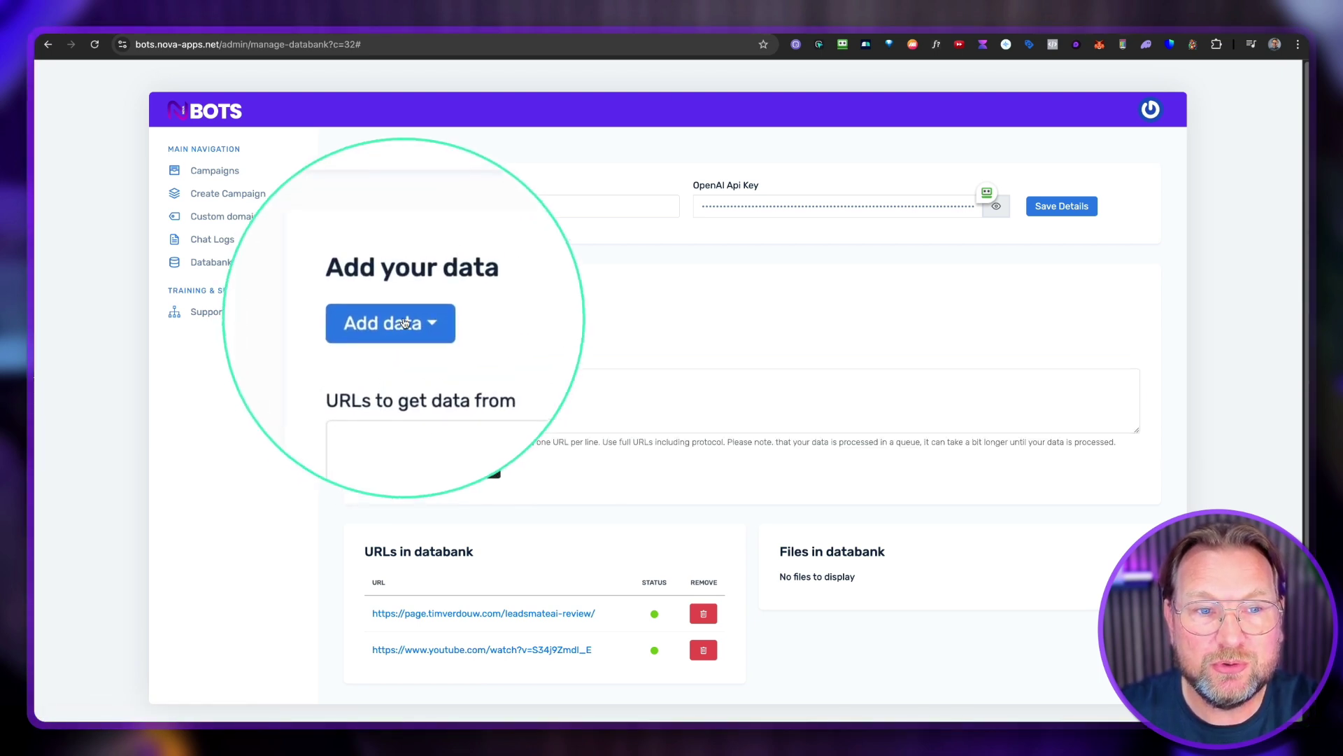
{"action": "left_click", "coordinate": [399, 320]}
{"action": "left_click", "coordinate": [402, 366]}
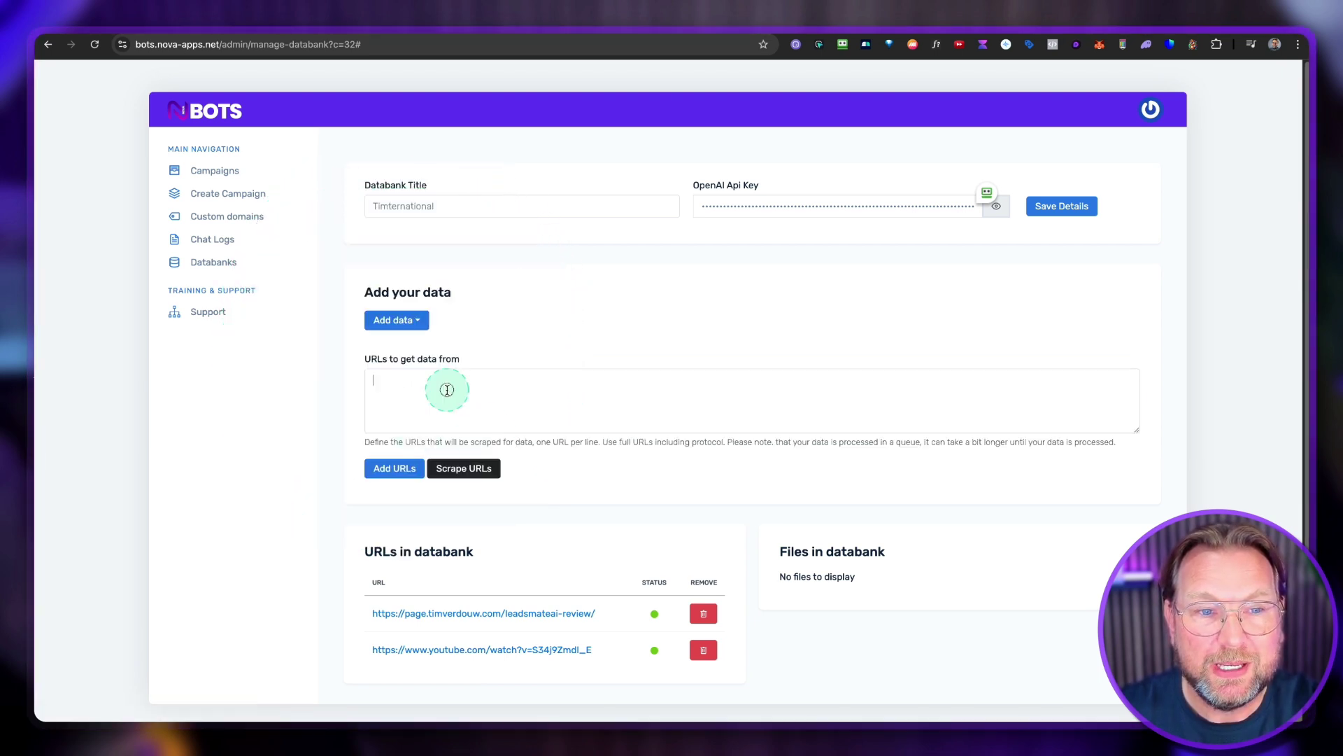
{"action": "left_click", "coordinate": [484, 383]}
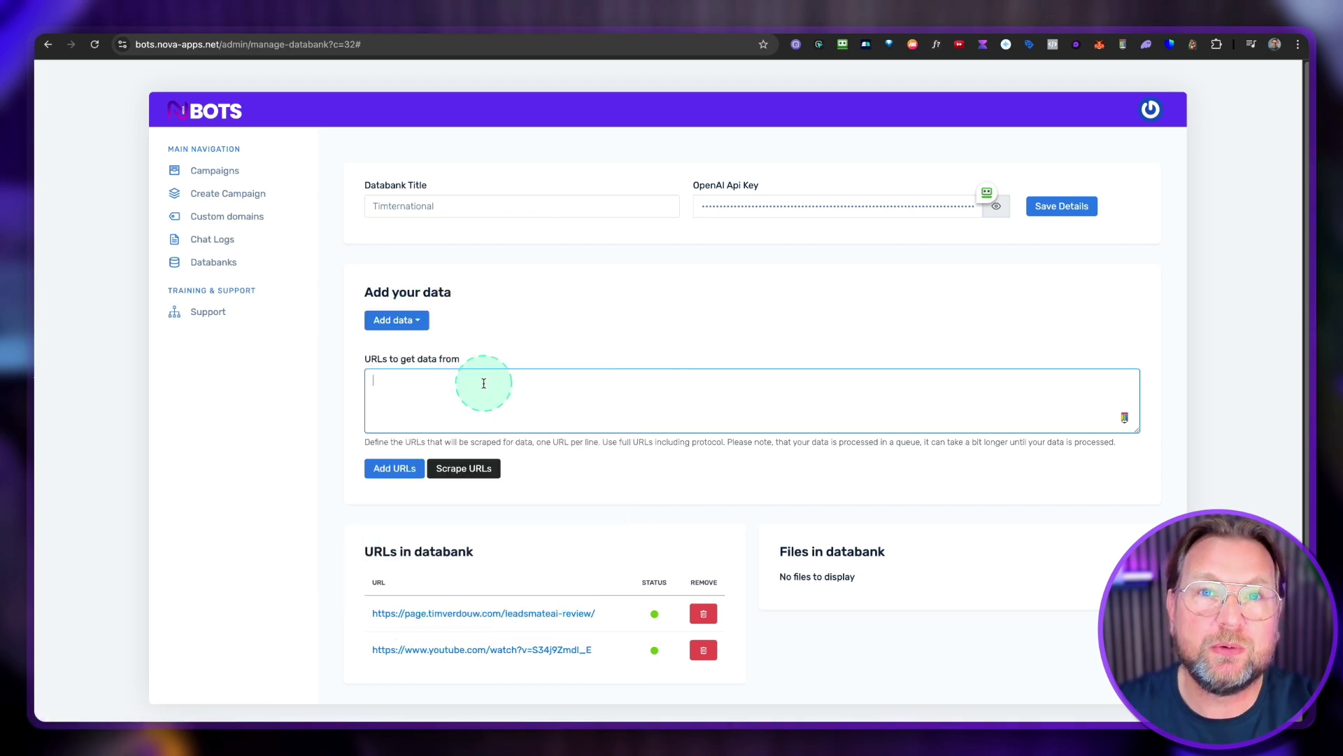
{"action": "left_click", "coordinate": [408, 321]}
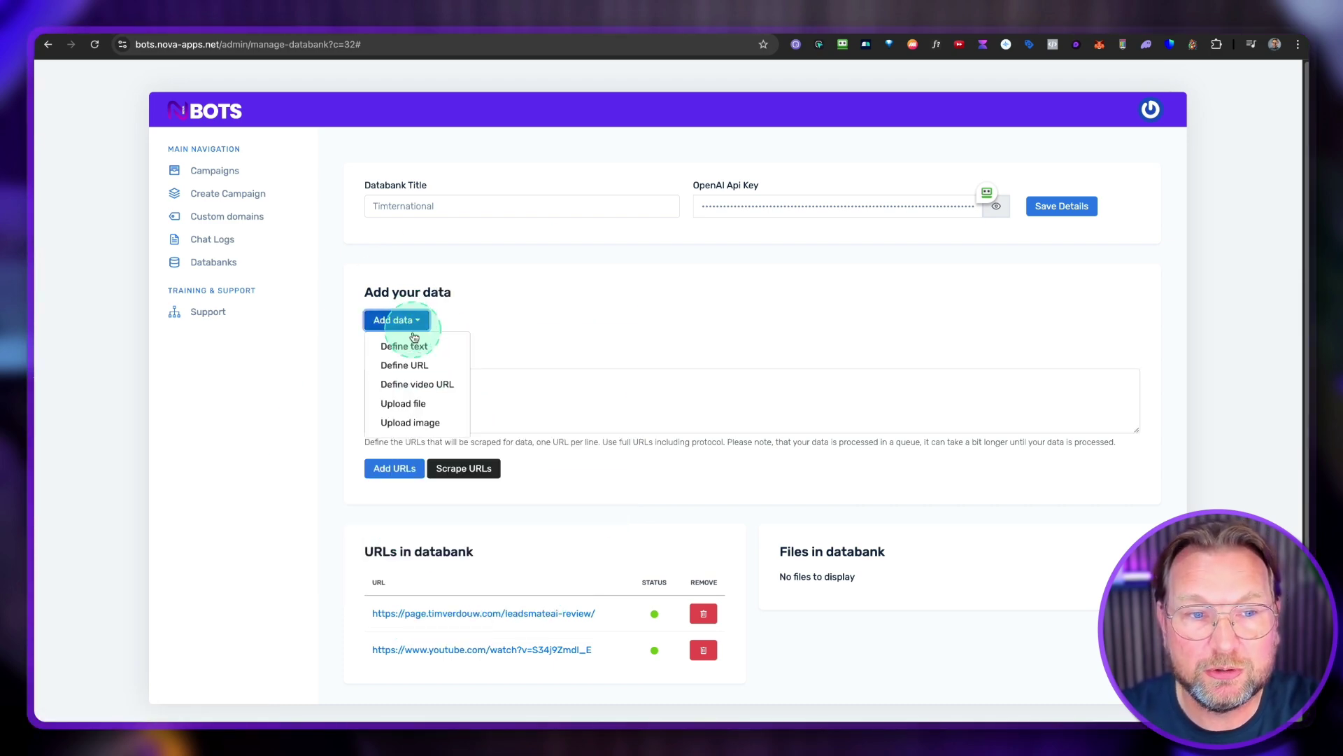
{"action": "left_click", "coordinate": [406, 386]}
{"action": "left_click", "coordinate": [428, 382]}
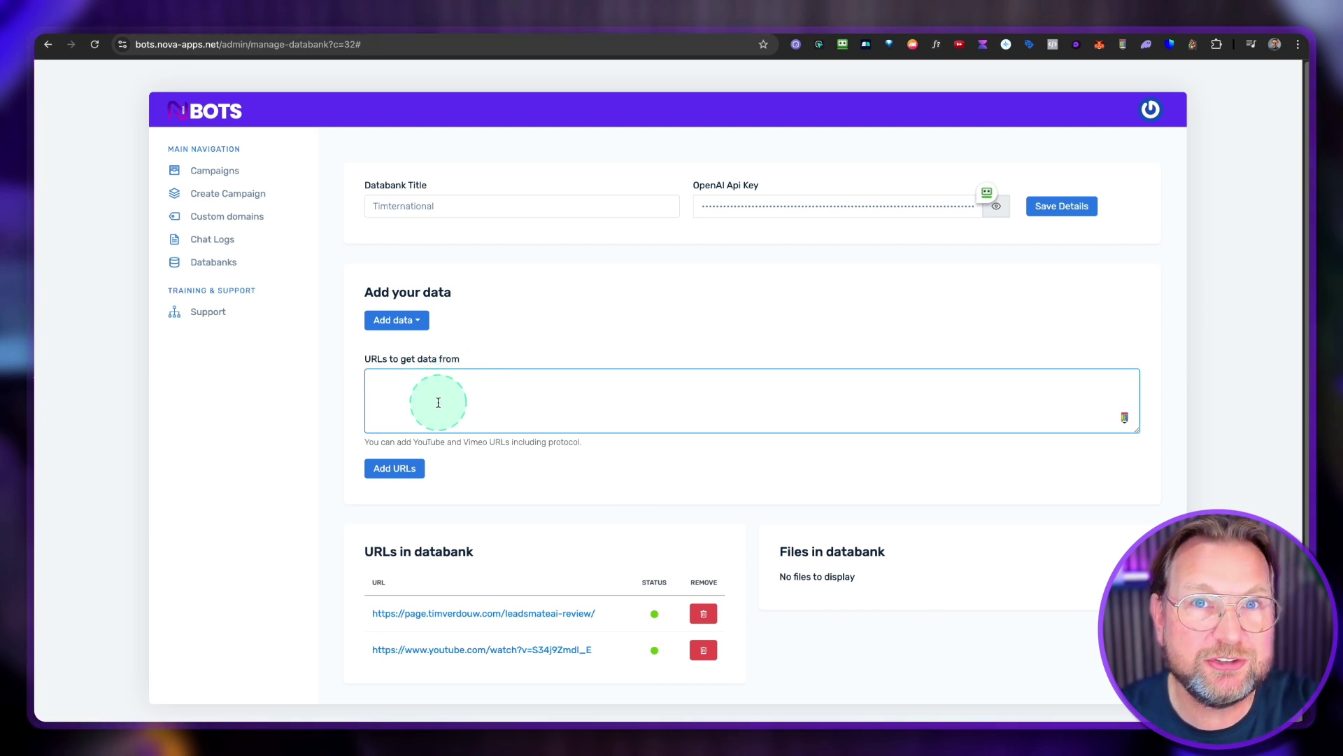
- Try the file upload and image-with-text options, then open the bot preview page
{"action": "left_click", "coordinate": [418, 322]}
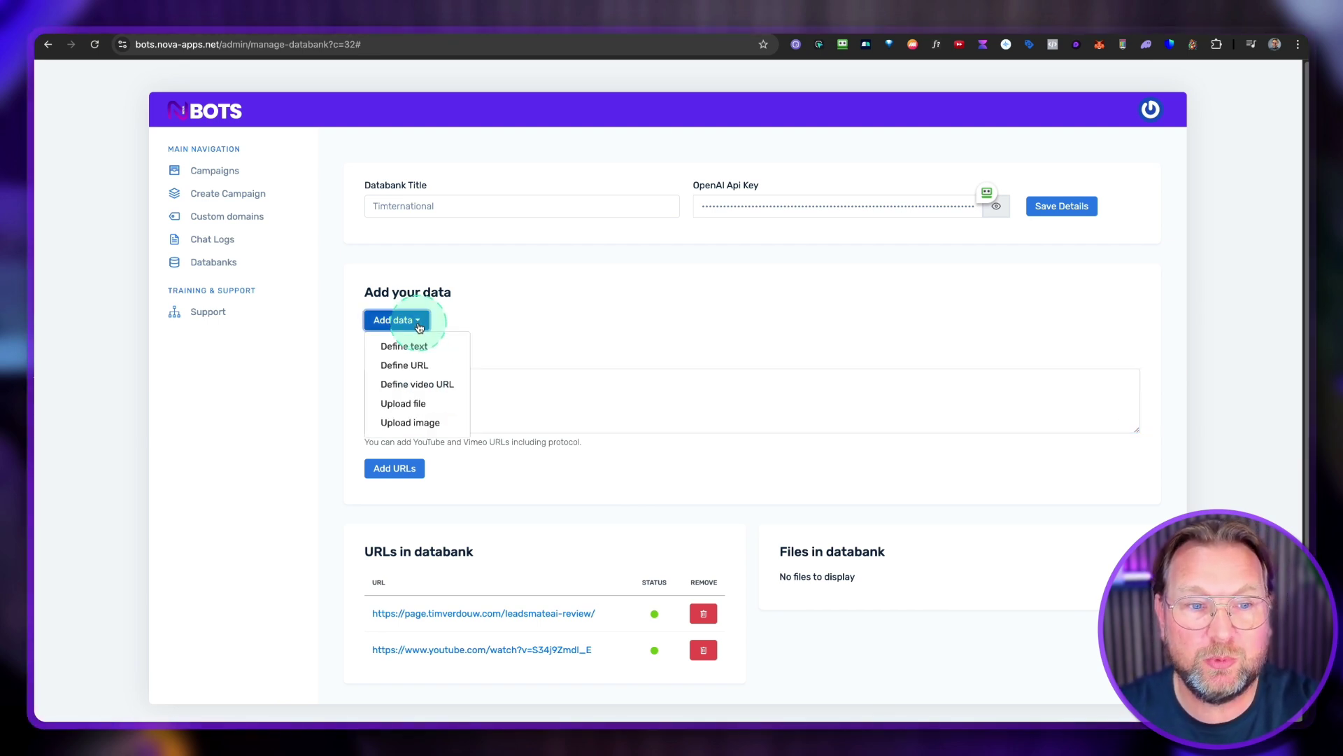
{"action": "left_click", "coordinate": [402, 404]}
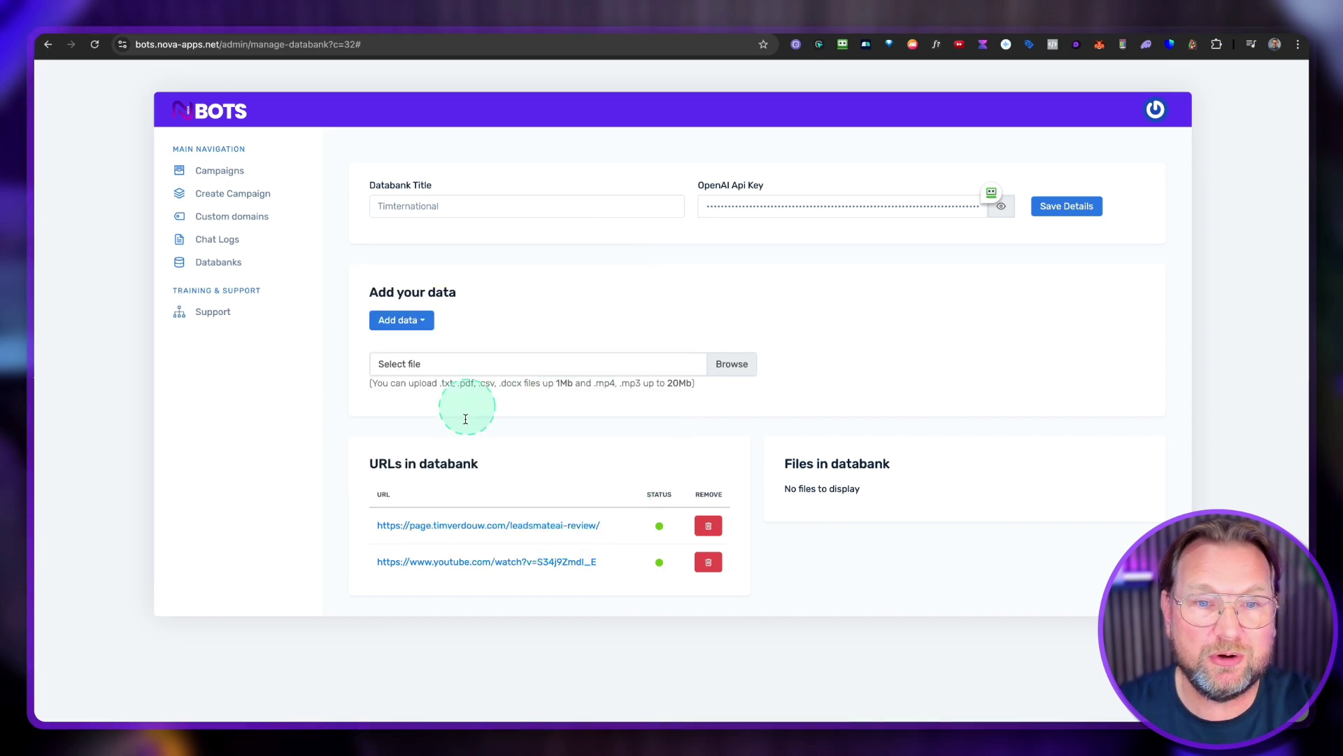
{"action": "left_click", "coordinate": [425, 322]}
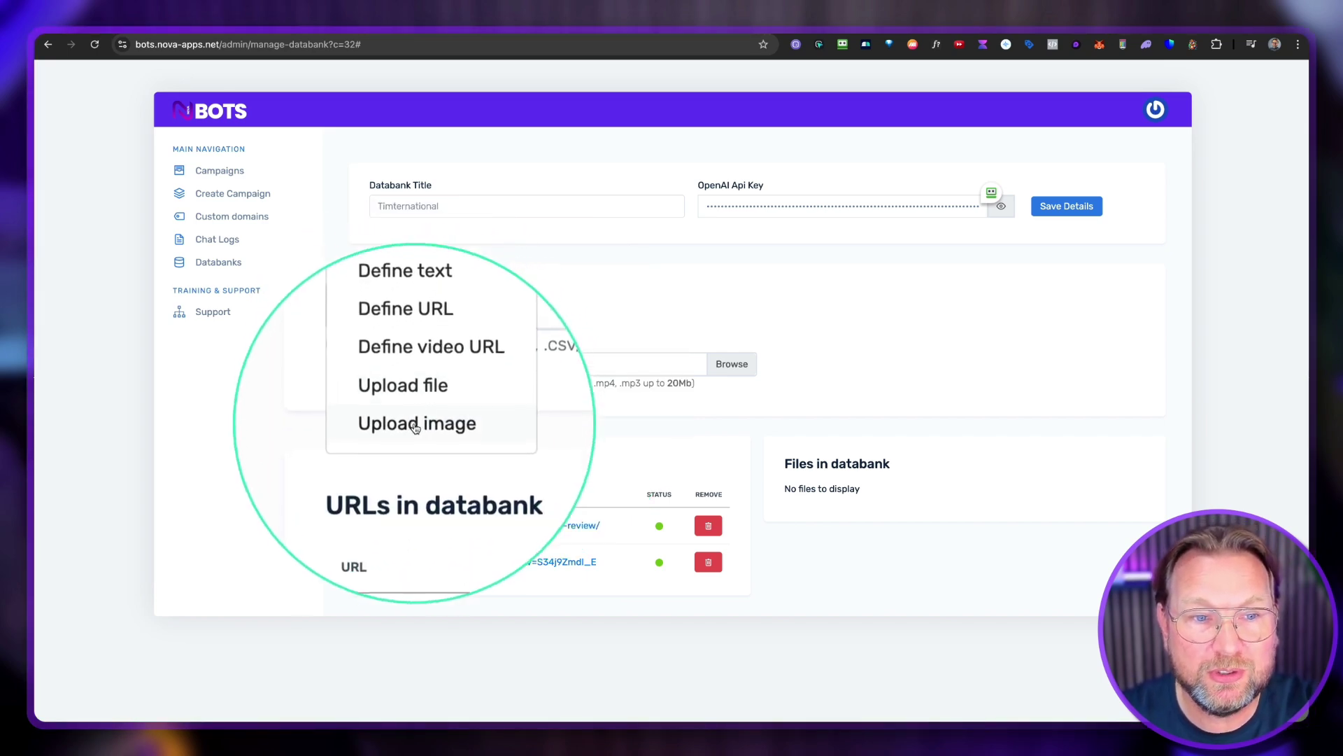
{"action": "left_click", "coordinate": [397, 420]}
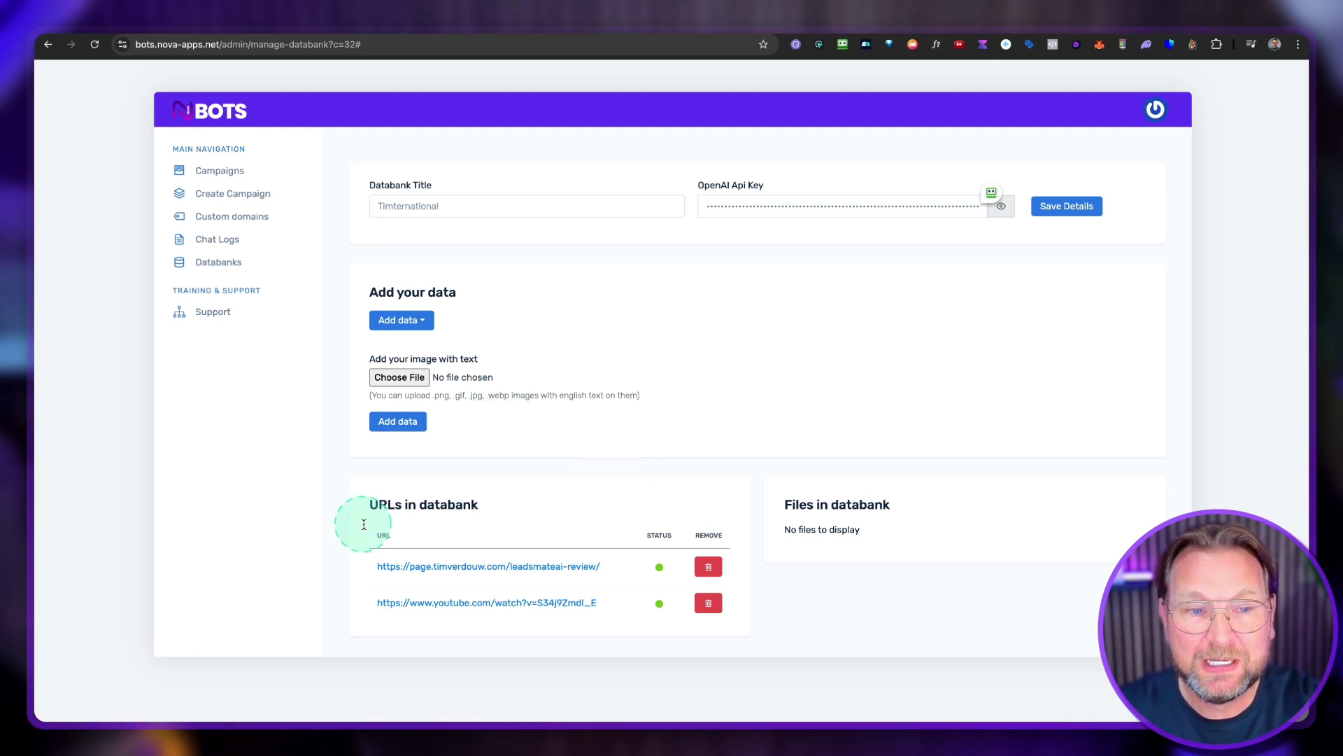
{"action": "mouse_move", "coordinate": [347, 490]}
{"action": "left_mouse_down"}
{"action": "mouse_move", "coordinate": [632, 624]}
{"action": "mouse_move", "coordinate": [764, 648]}
{"action": "left_mouse_up"}
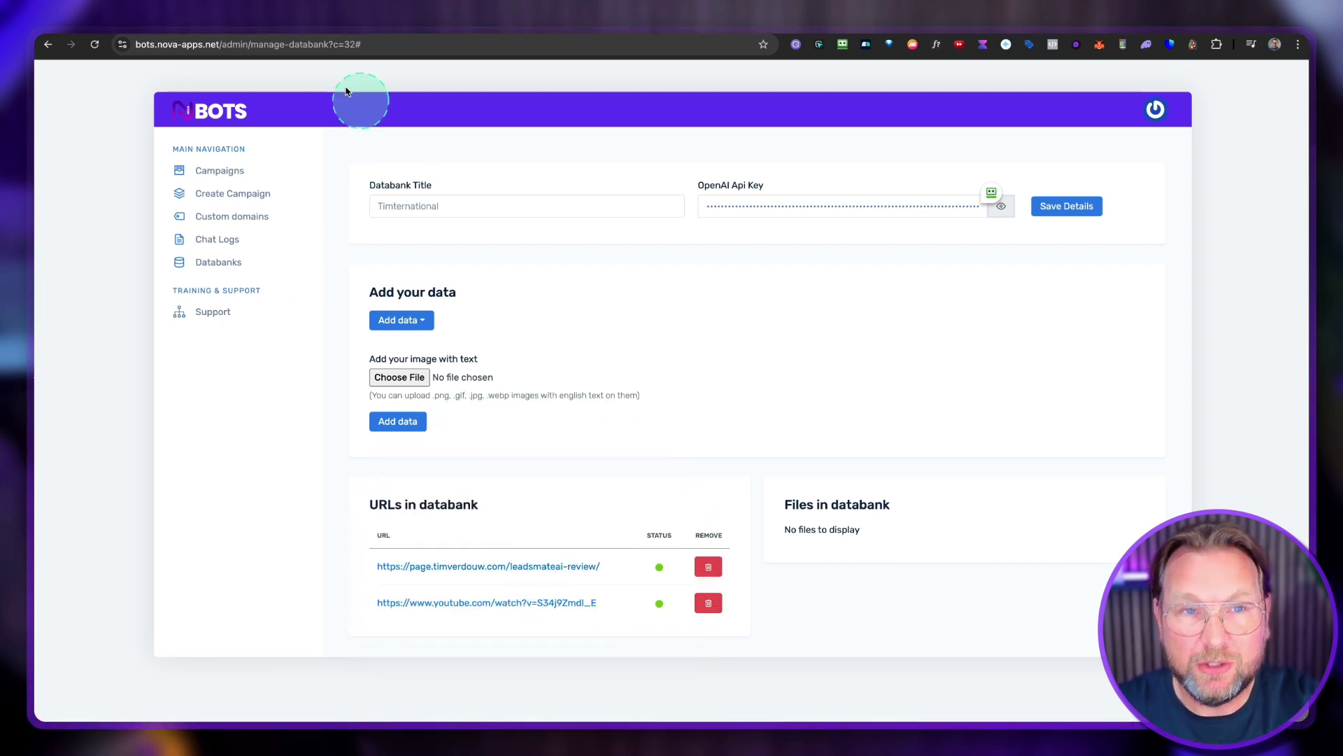
{"action": "left_click", "coordinate": [340, 36]}
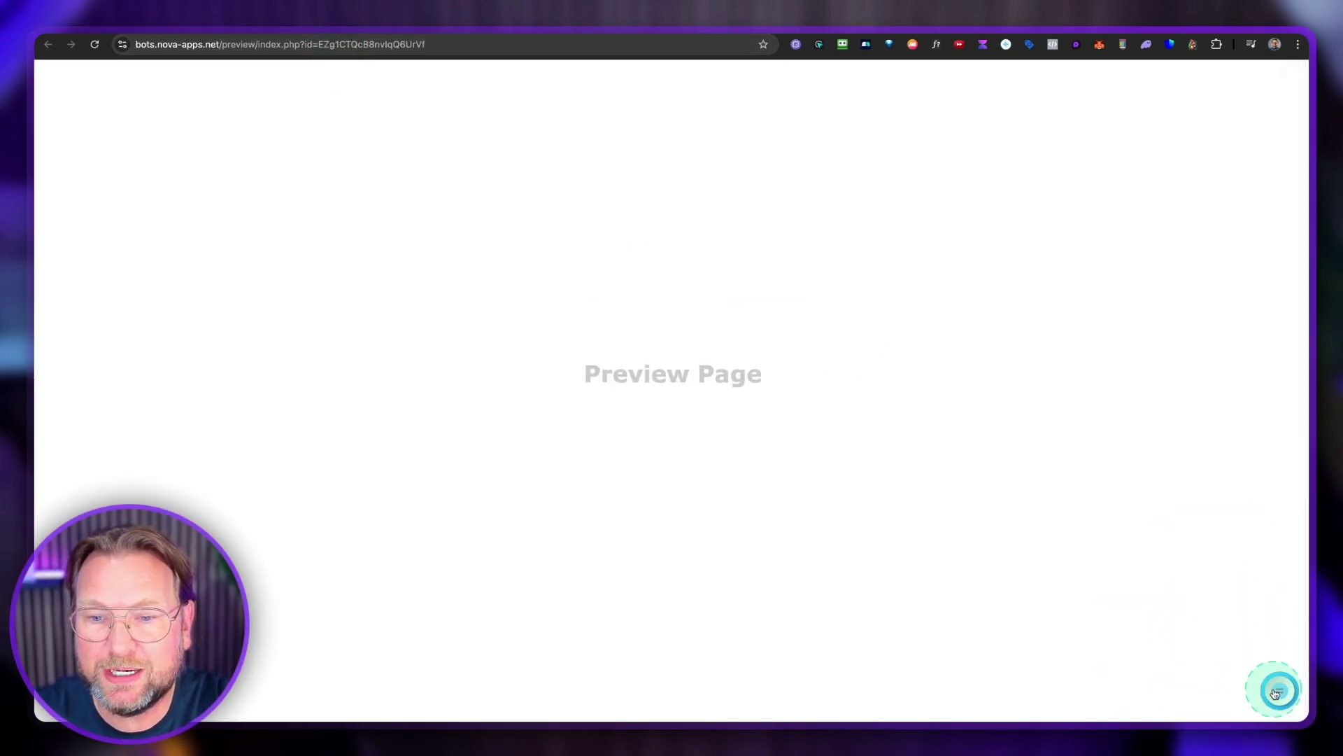
{"action": "left_click", "coordinate": [1275, 694]}
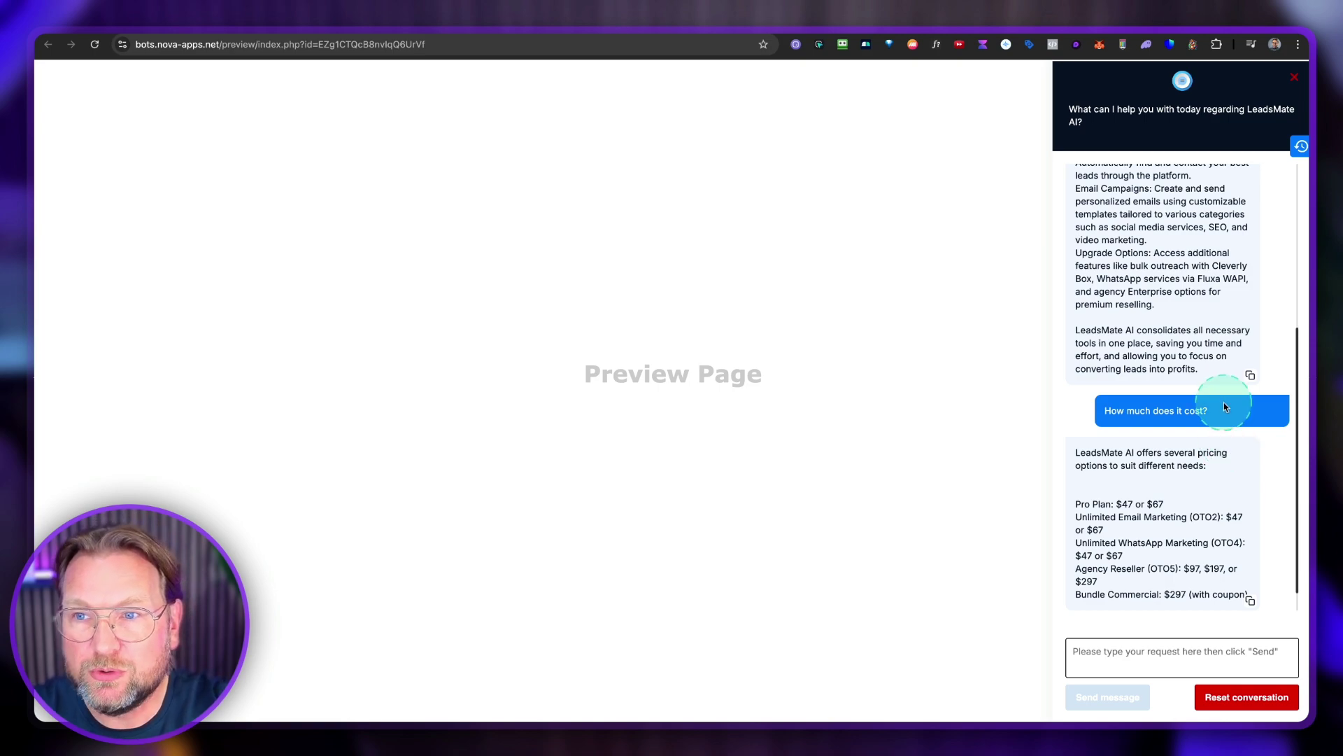
{"action": "scroll", "coordinate": [1224, 401], "scroll_direction": "up", "scroll_amount": 5}
{"action": "scroll", "coordinate": [1197, 365], "scroll_direction": "up", "scroll_amount": 5}
{"action": "scroll", "coordinate": [1196, 365], "scroll_direction": "up", "scroll_amount": 8}
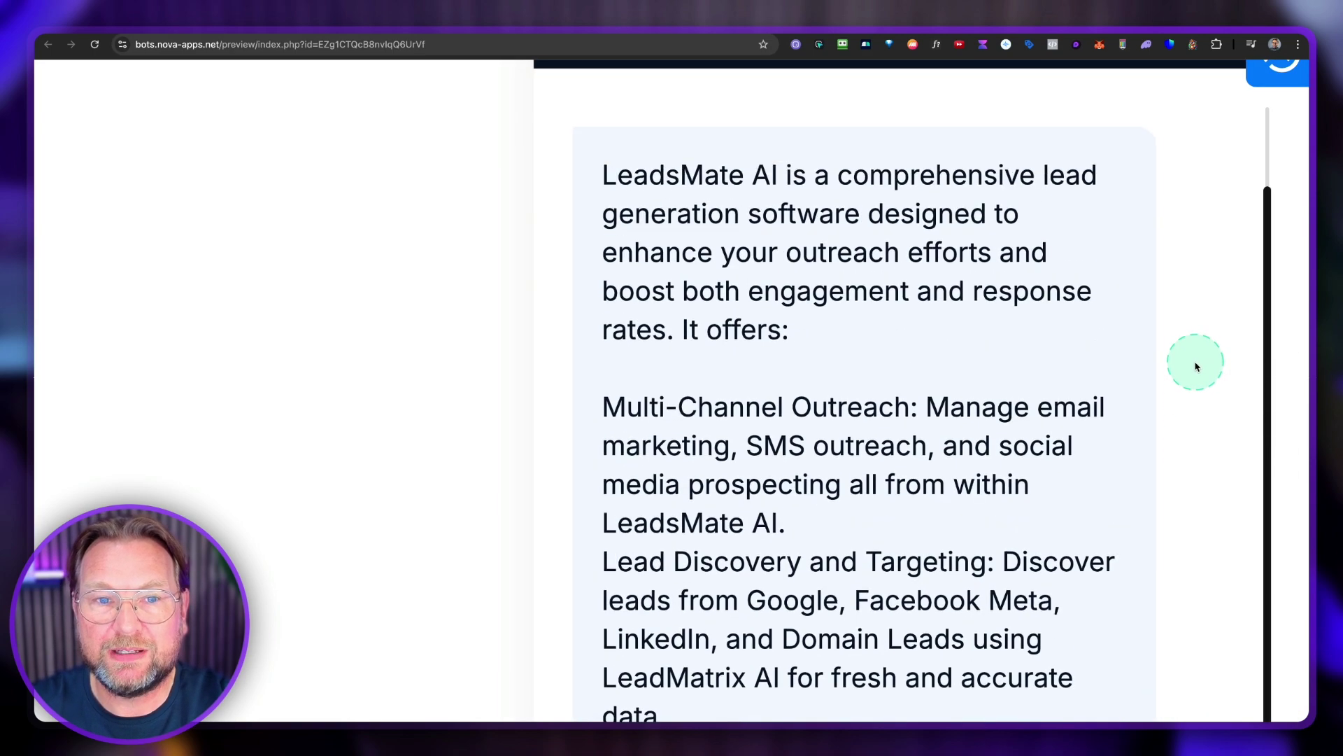
{"action": "scroll", "coordinate": [1180, 452], "scroll_direction": "down", "scroll_amount": 10}
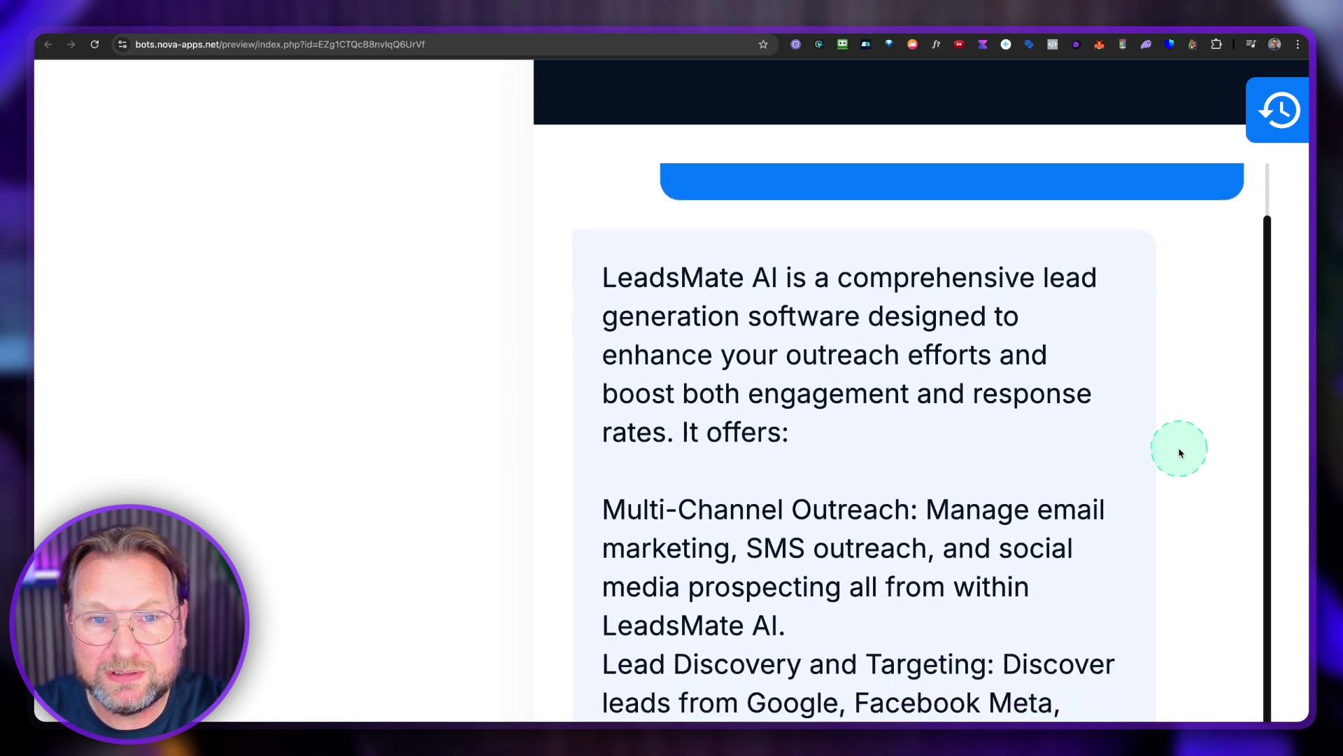
{"action": "scroll", "coordinate": [1179, 452], "scroll_direction": "up", "scroll_amount": 2}
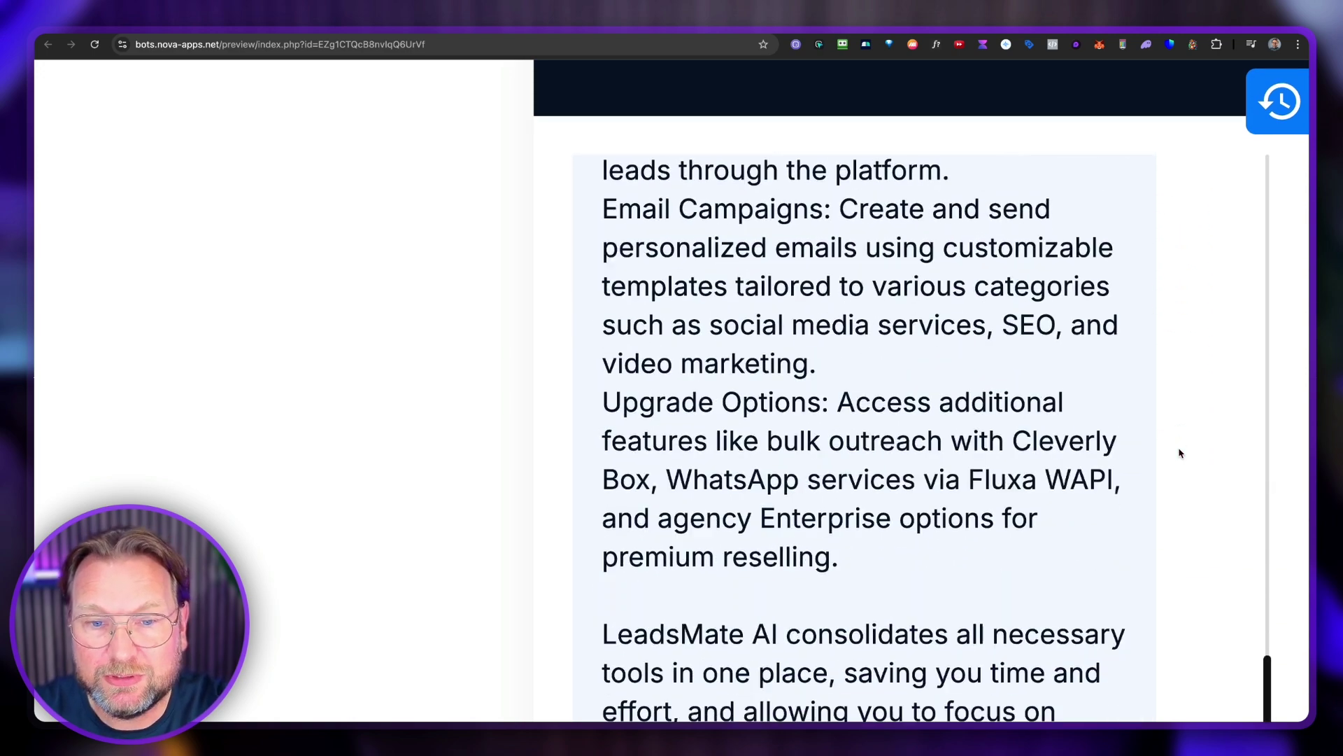
{"action": "scroll", "coordinate": [1179, 453], "scroll_direction": "down", "scroll_amount": 3}
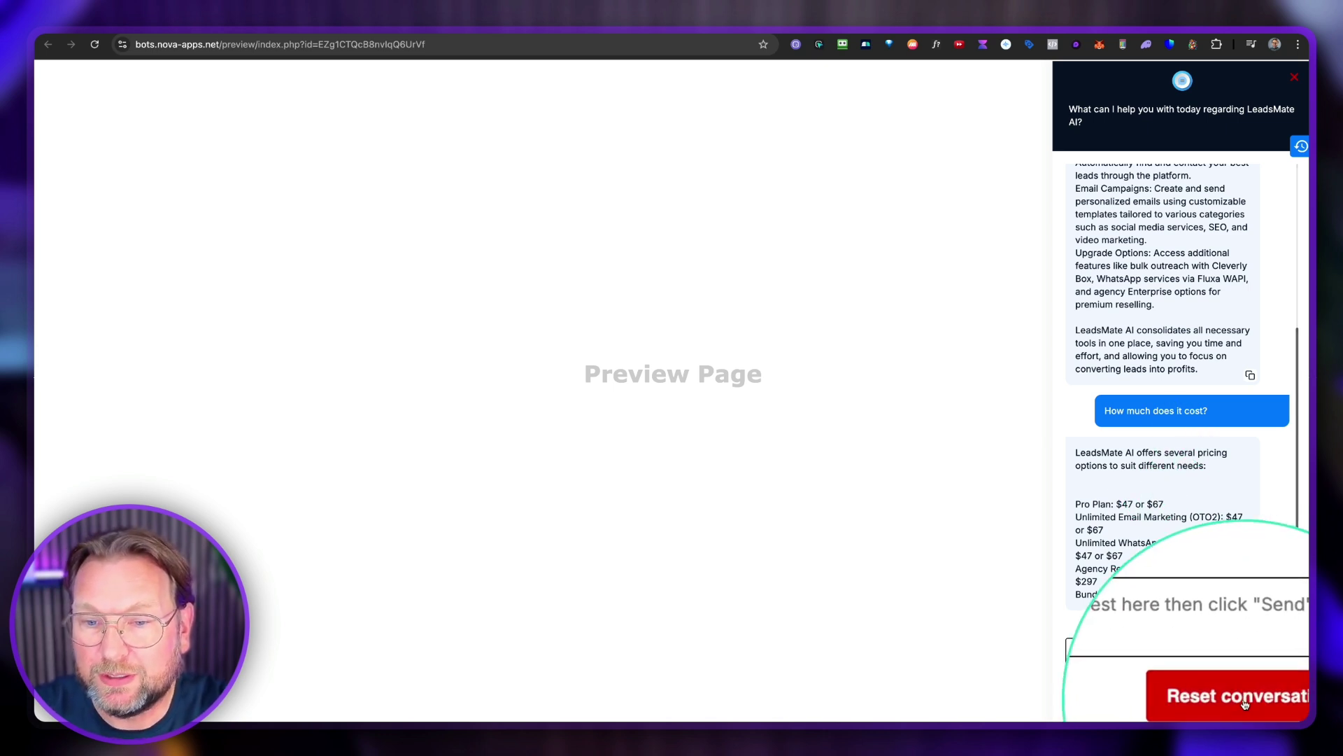
{"action": "left_click", "coordinate": [1294, 82]}
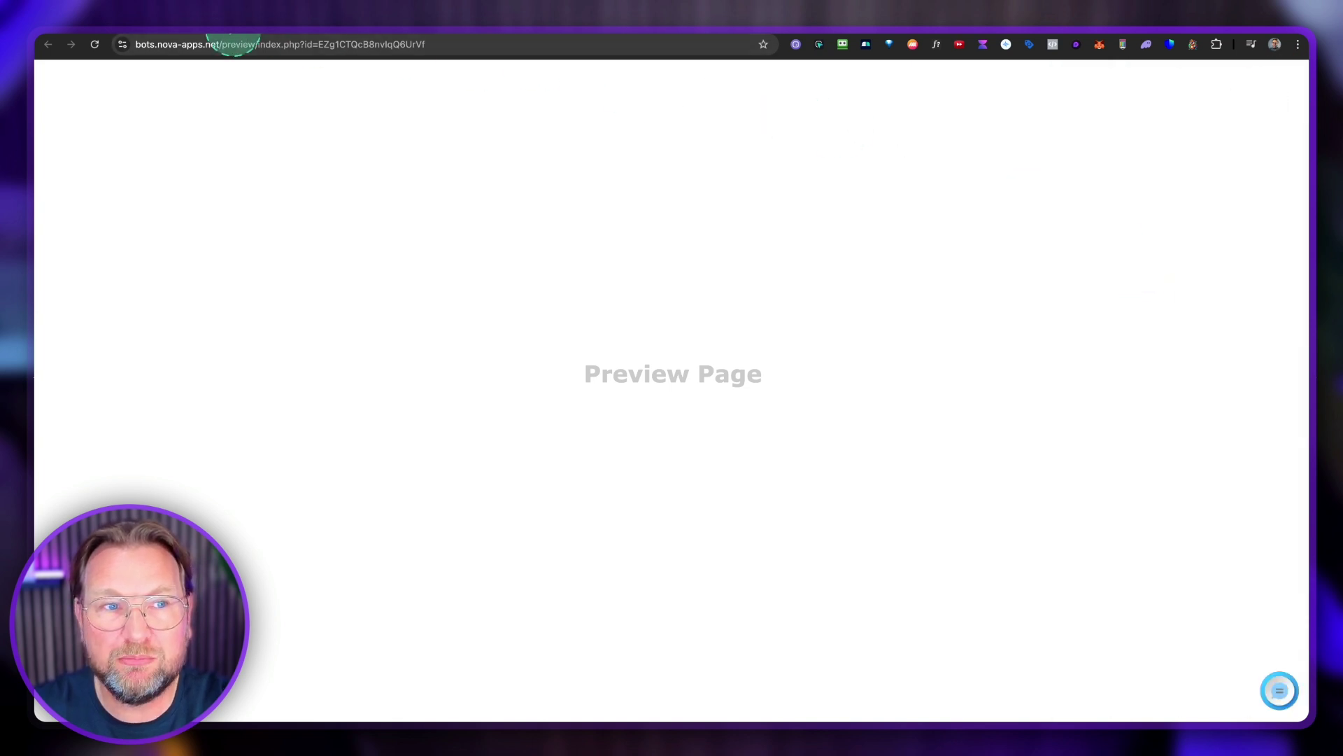
- Close the bot preview to return to the Nova Bots admin pages
{"action": "key", "text": "super+w"}
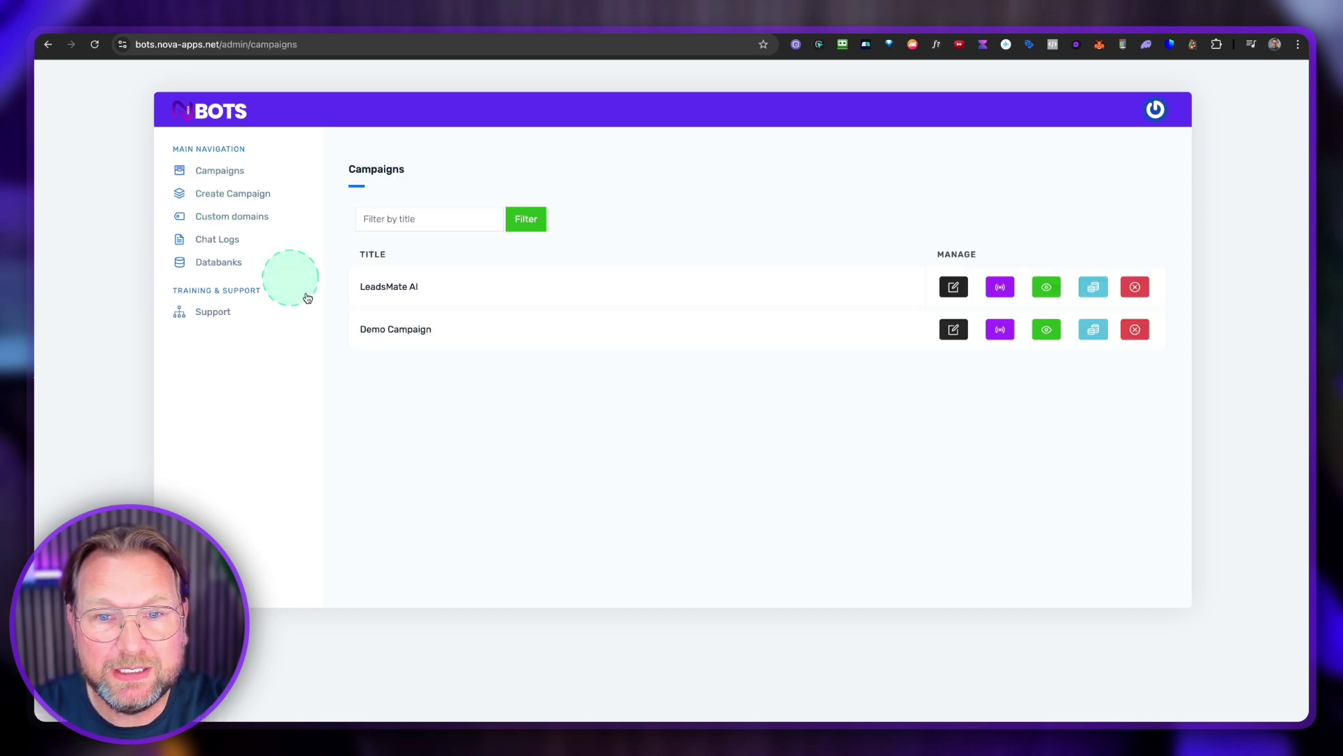
{"action": "left_click", "coordinate": [1002, 287]}
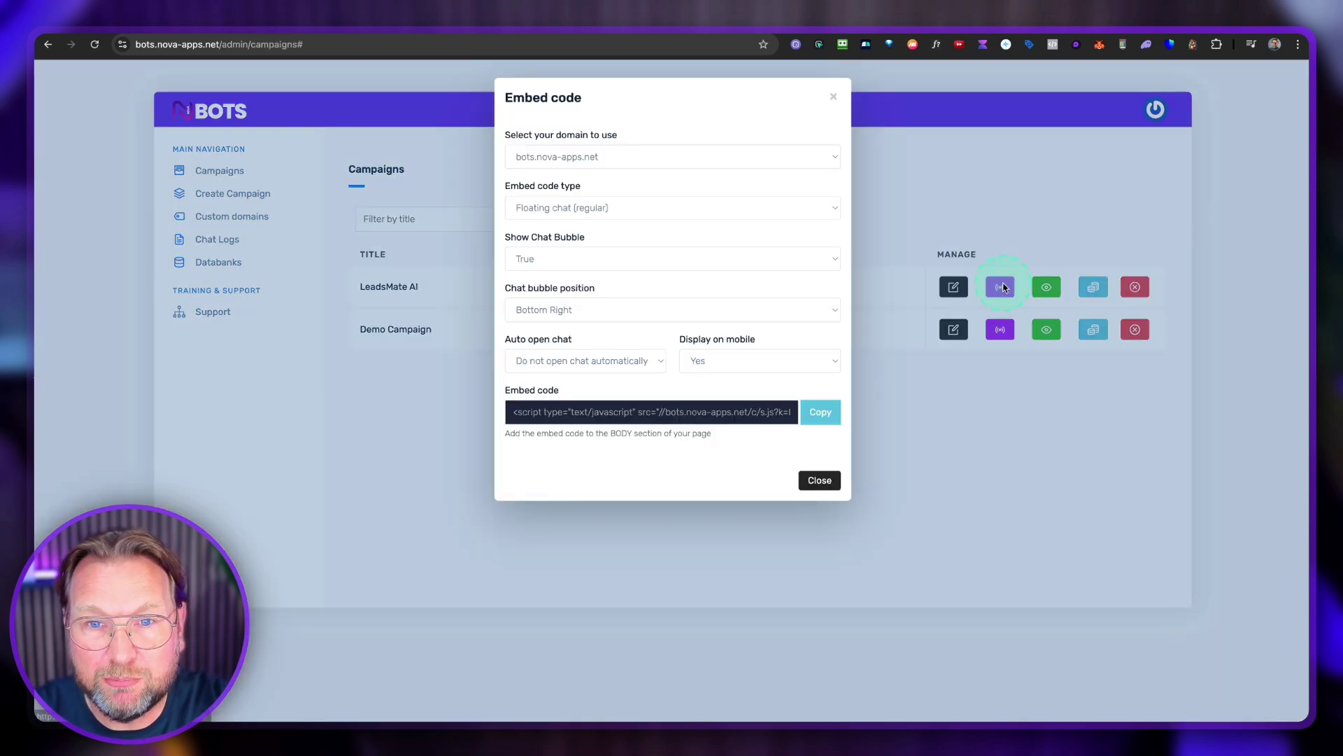
{"action": "left_click", "coordinate": [595, 156]}
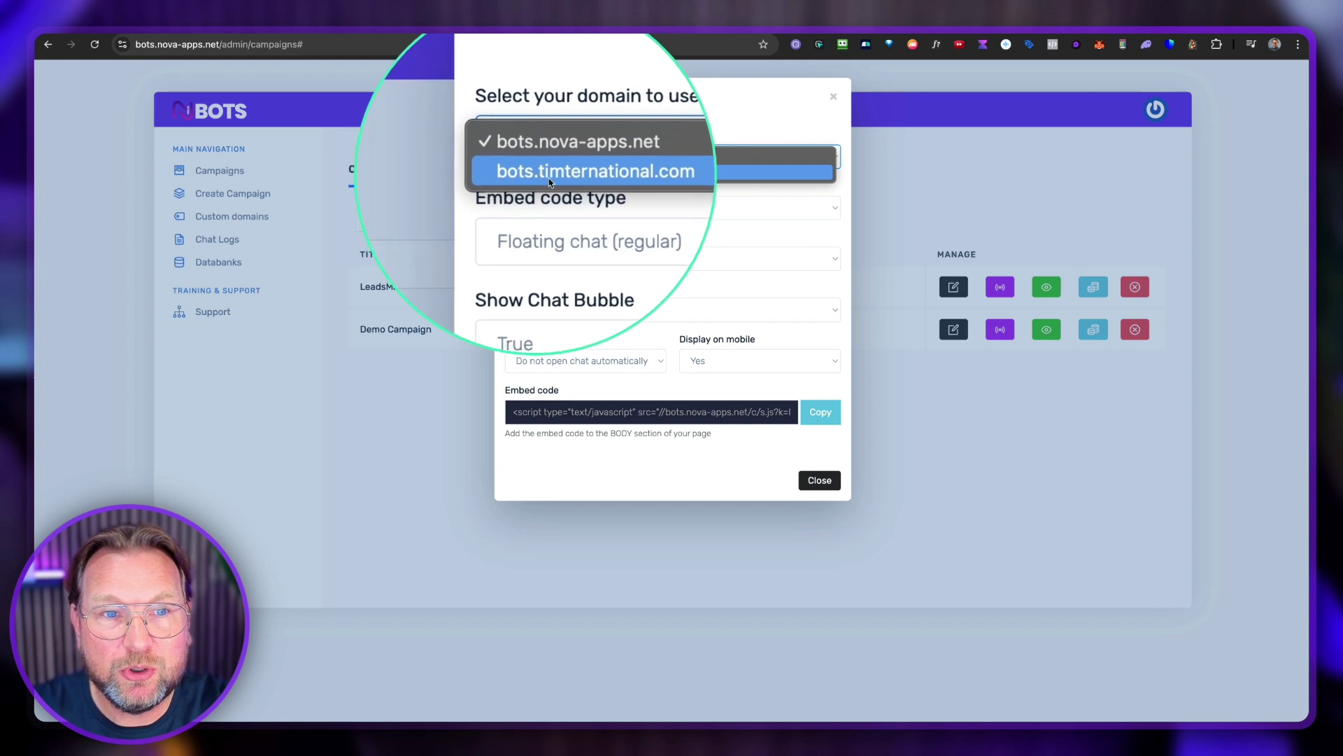
{"action": "left_click", "coordinate": [638, 208]}
{"action": "left_click", "coordinate": [637, 208]}
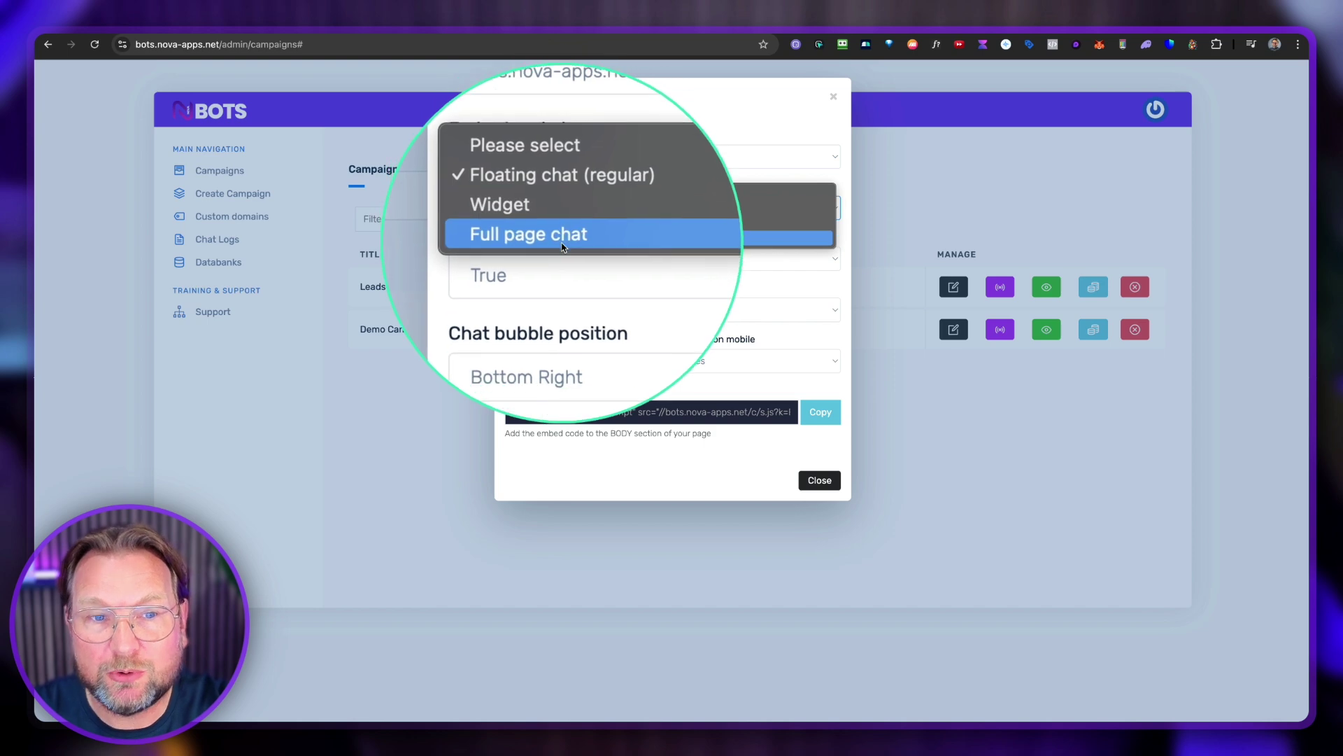
{"action": "left_click", "coordinate": [592, 289]}
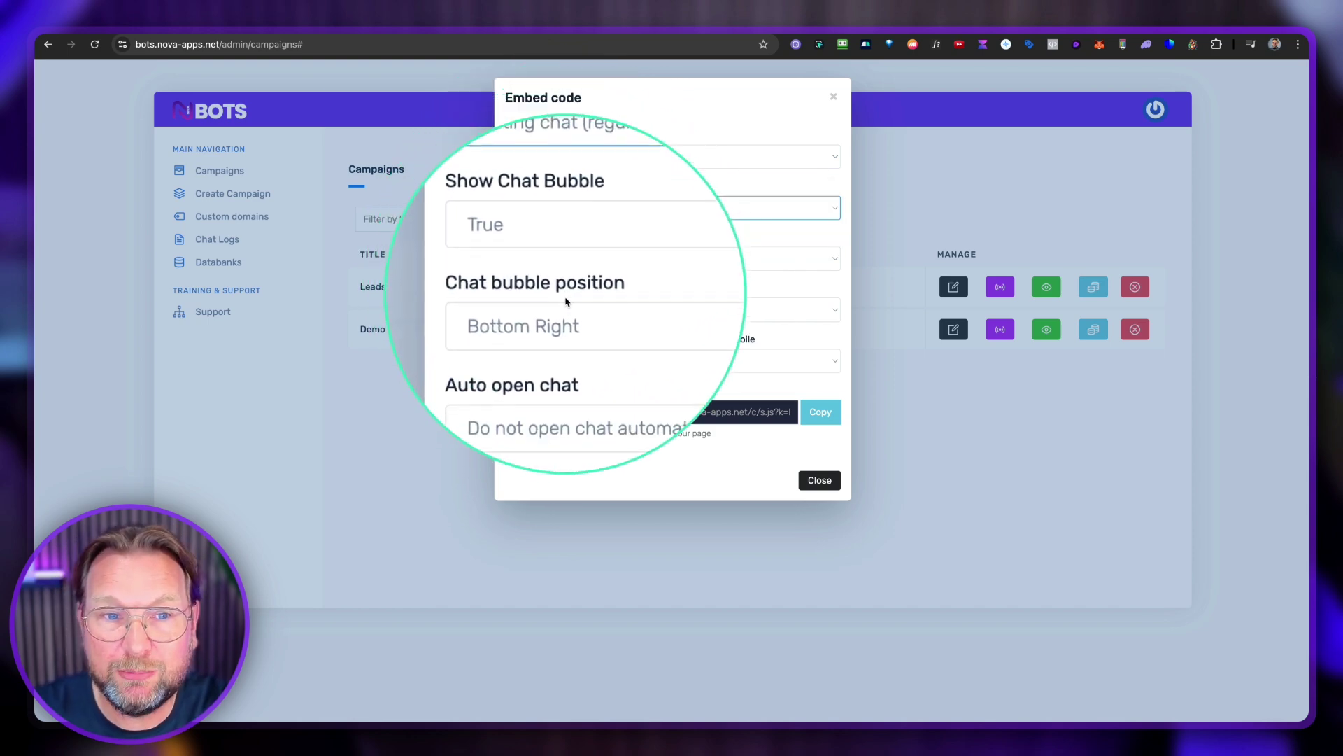
{"action": "left_click", "coordinate": [568, 311]}
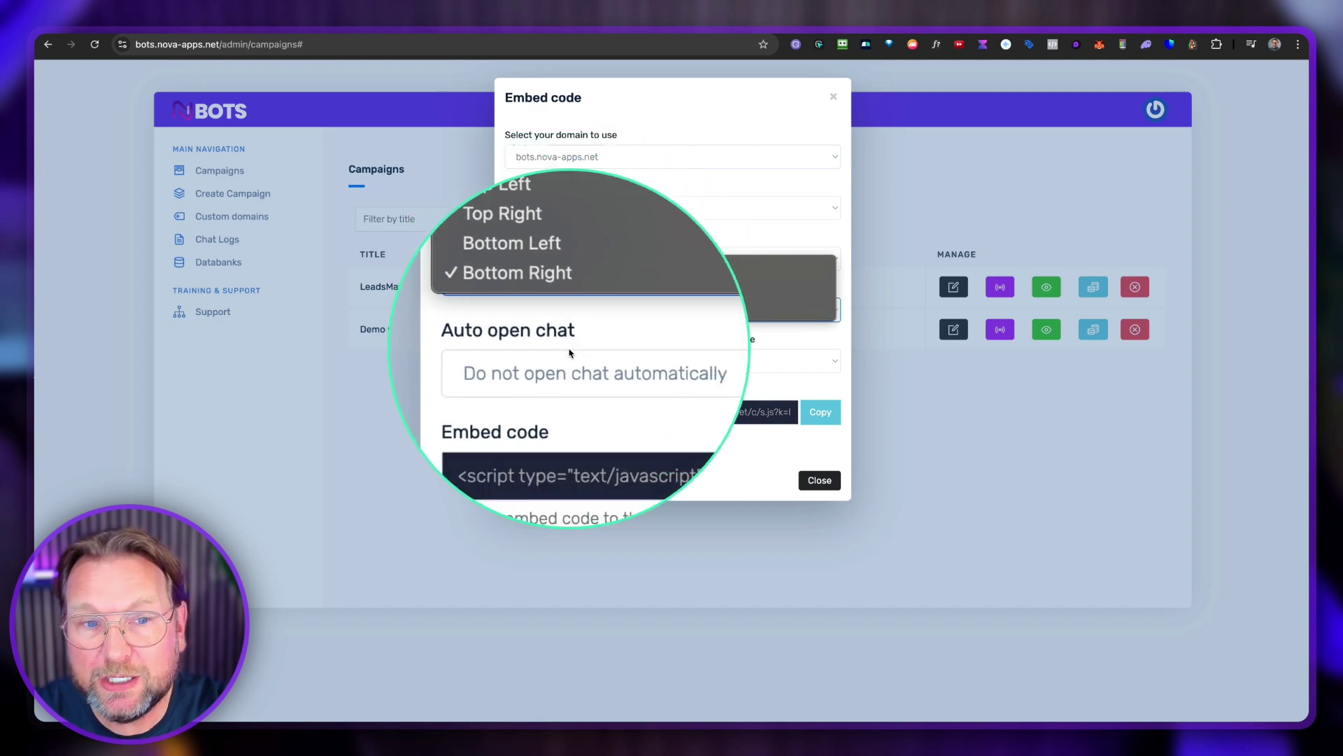
{"action": "left_click", "coordinate": [576, 341]}
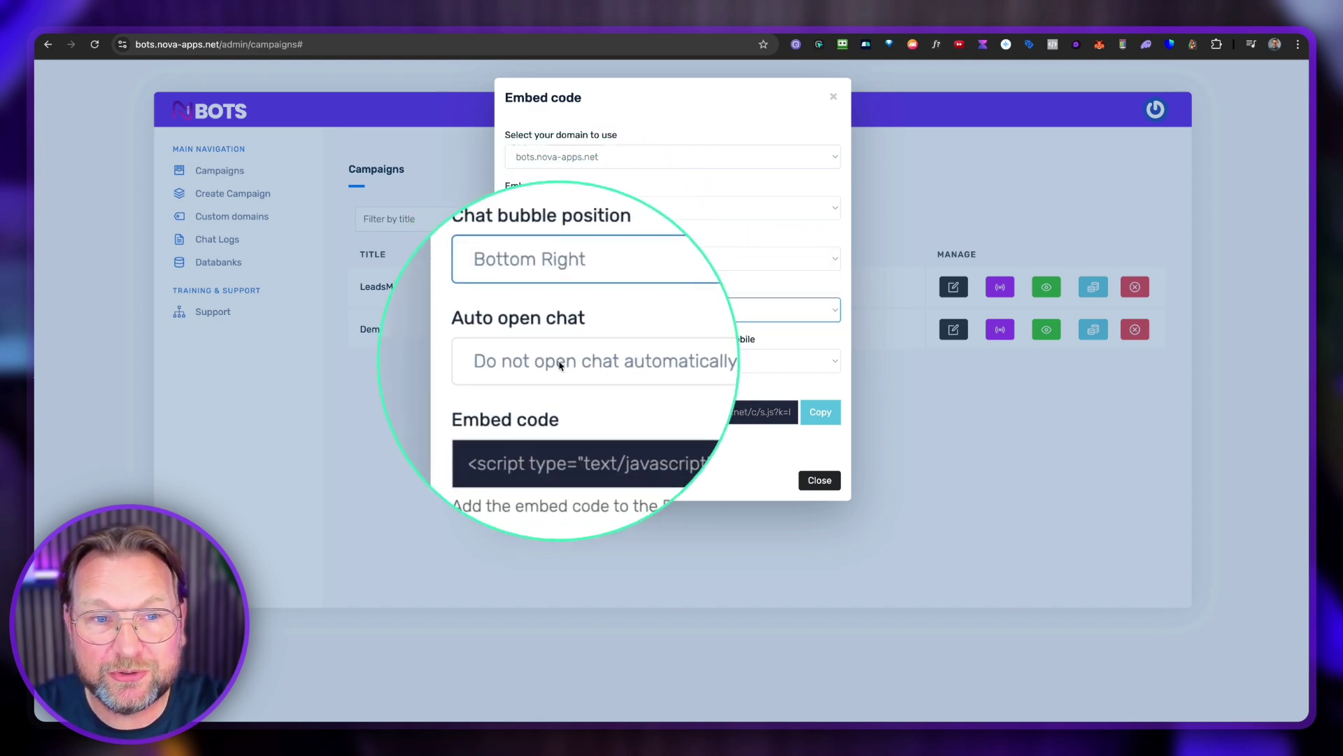
{"action": "left_click", "coordinate": [581, 361]}
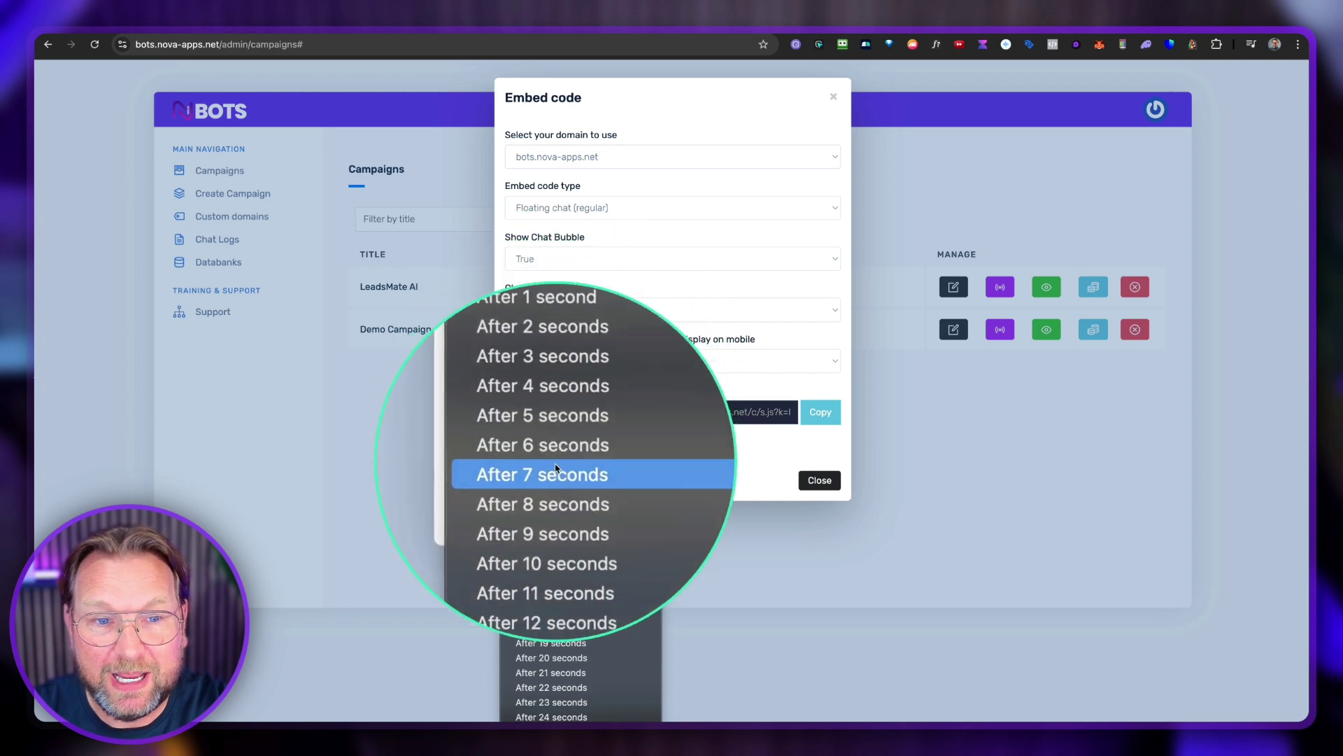
{"action": "left_click", "coordinate": [721, 341]}
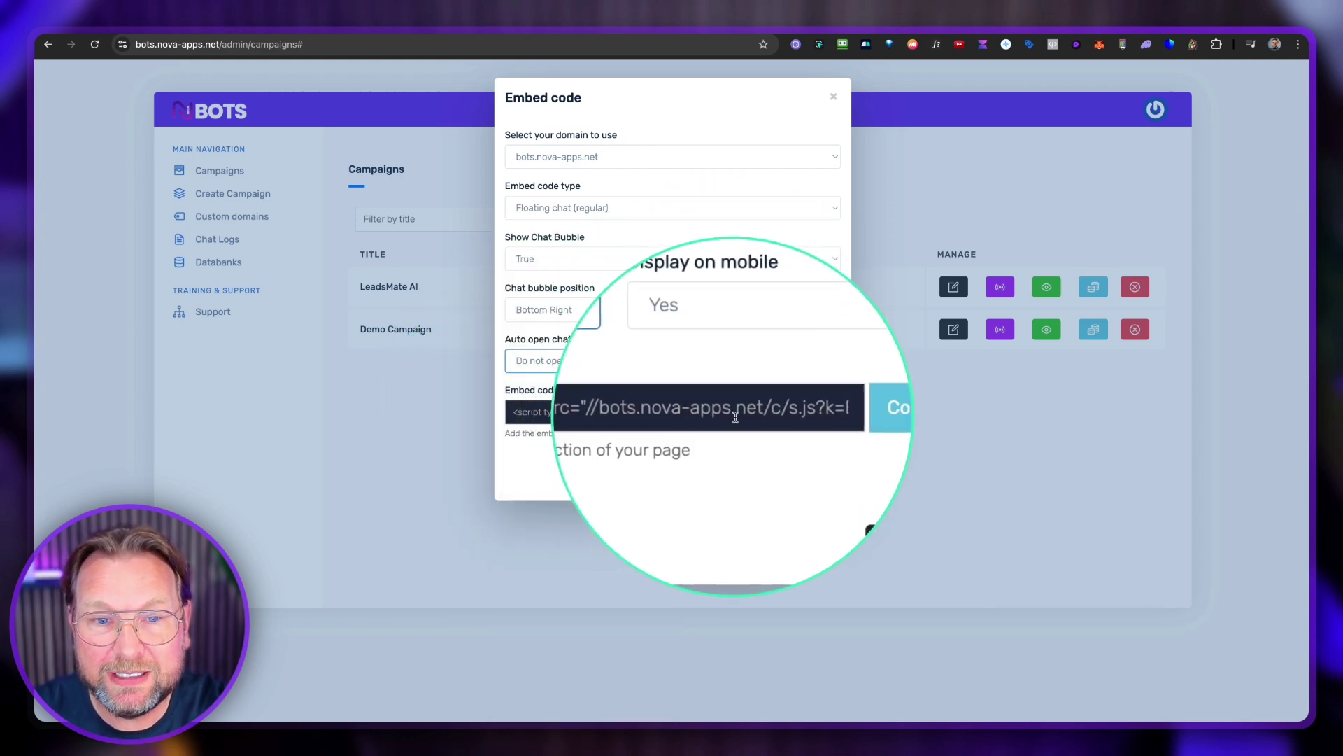
{"action": "left_click", "coordinate": [611, 155]}
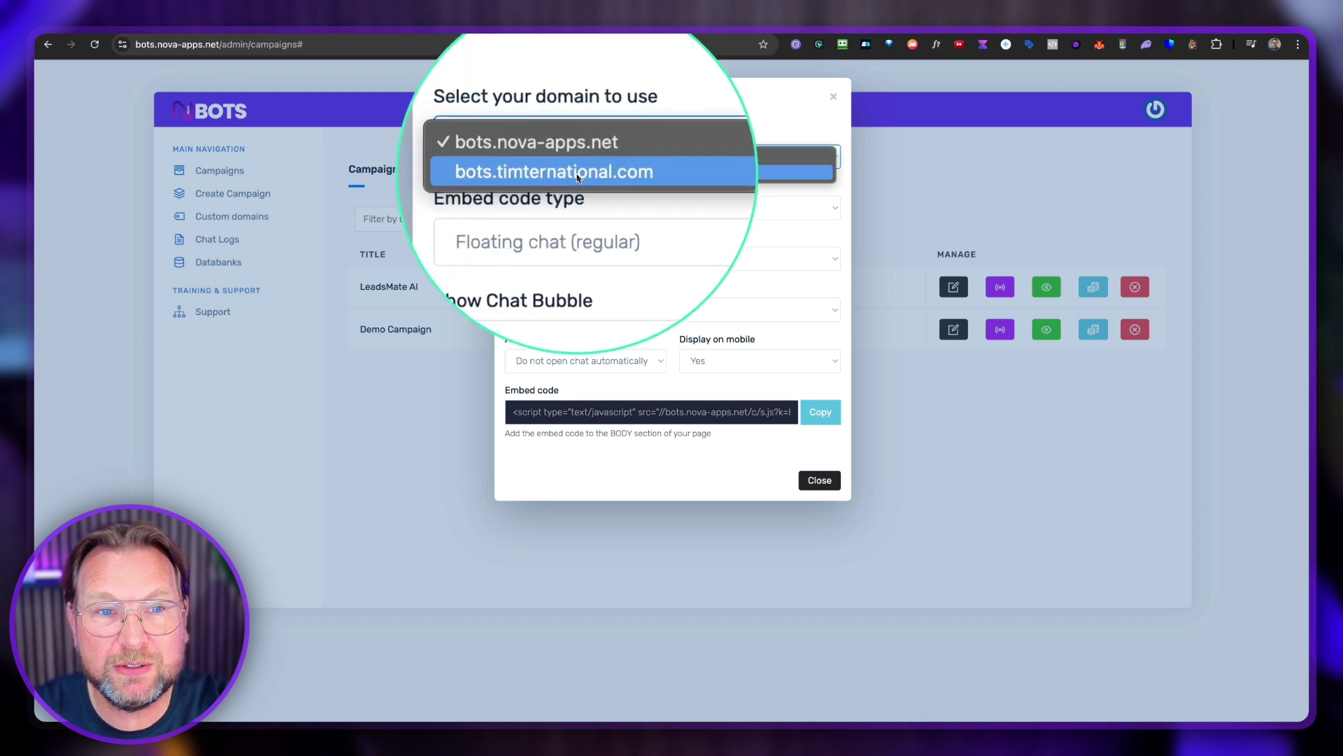
{"action": "left_click", "coordinate": [601, 172]}
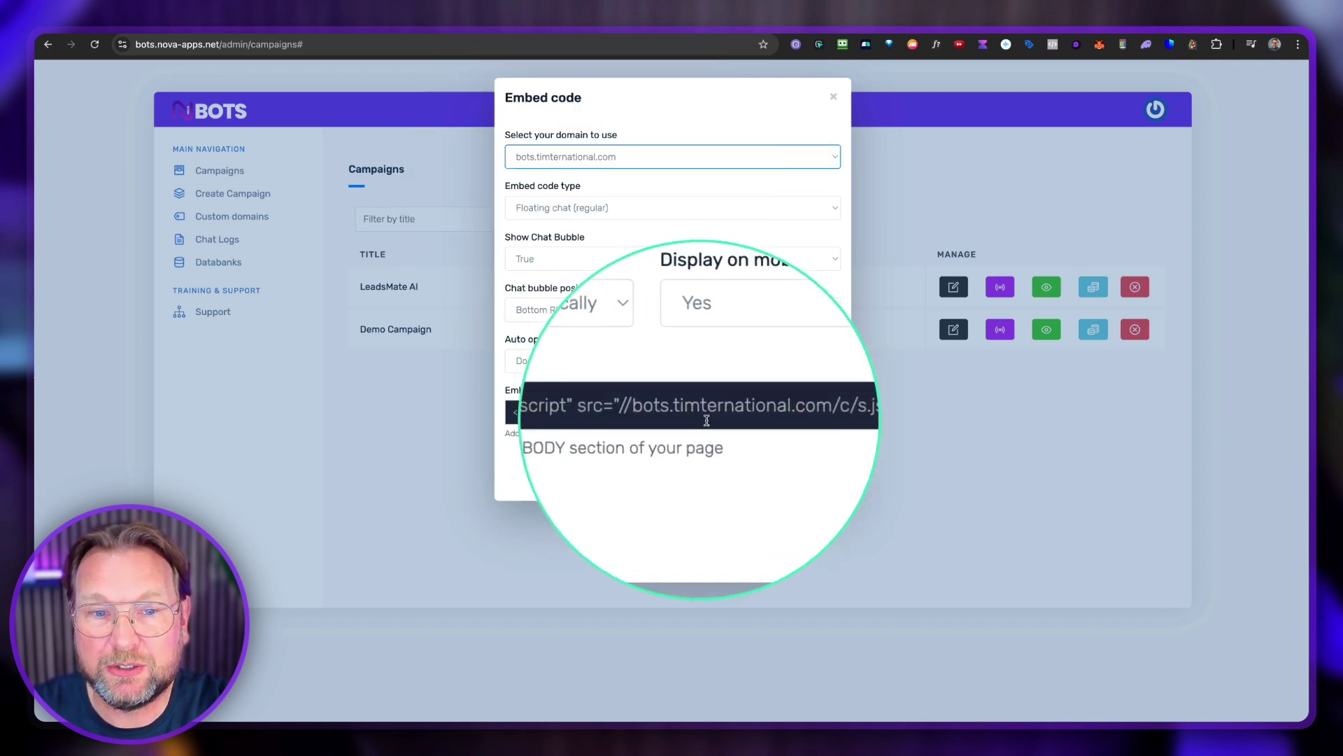
{"action": "left_click", "coordinate": [759, 415]}
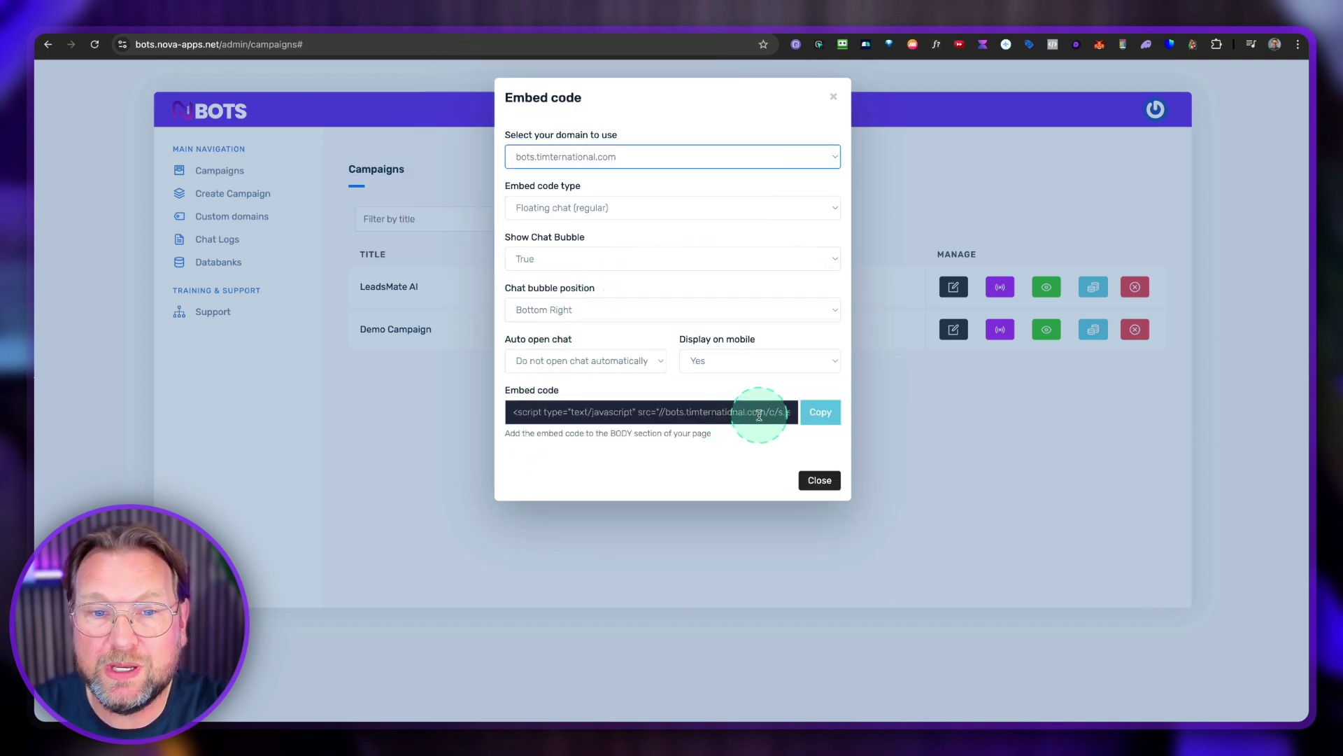
{"action": "left_click", "coordinate": [836, 99]}
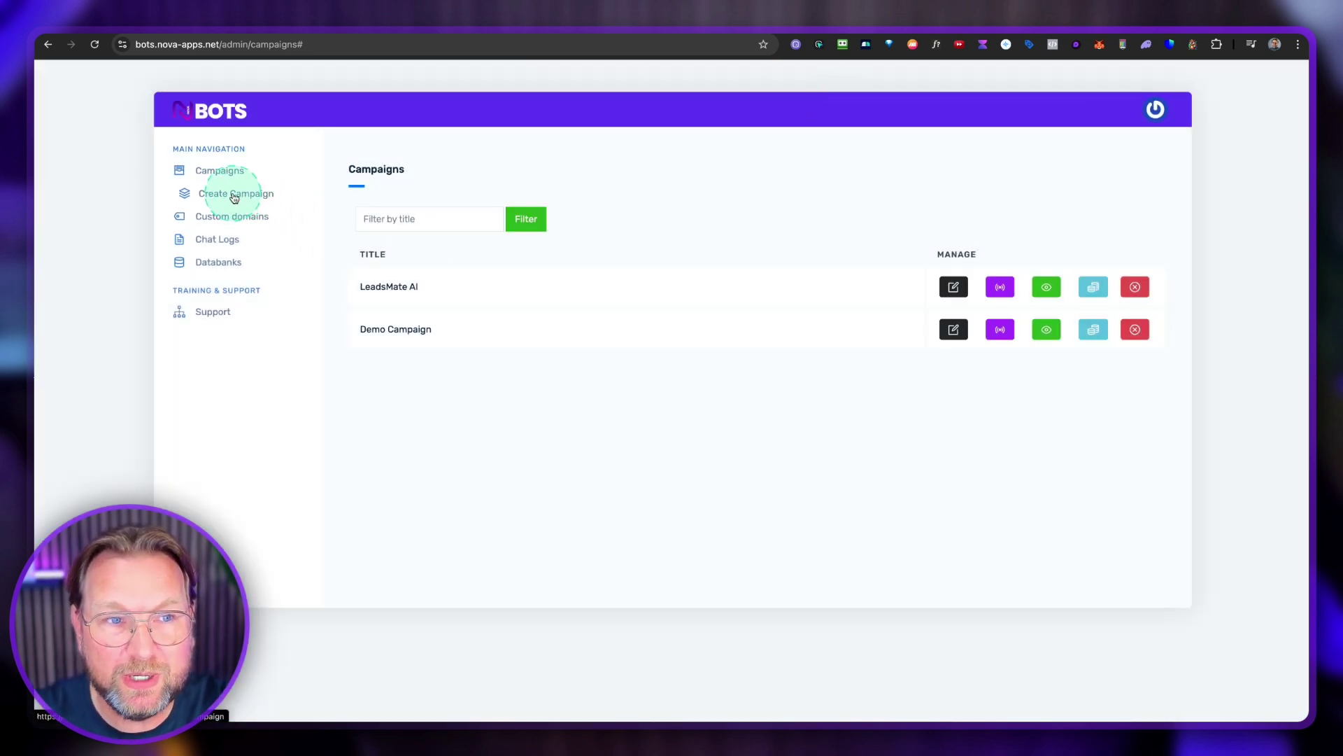
- Start a new campaign and look through its Settings form
{"action": "left_click", "coordinate": [234, 198]}
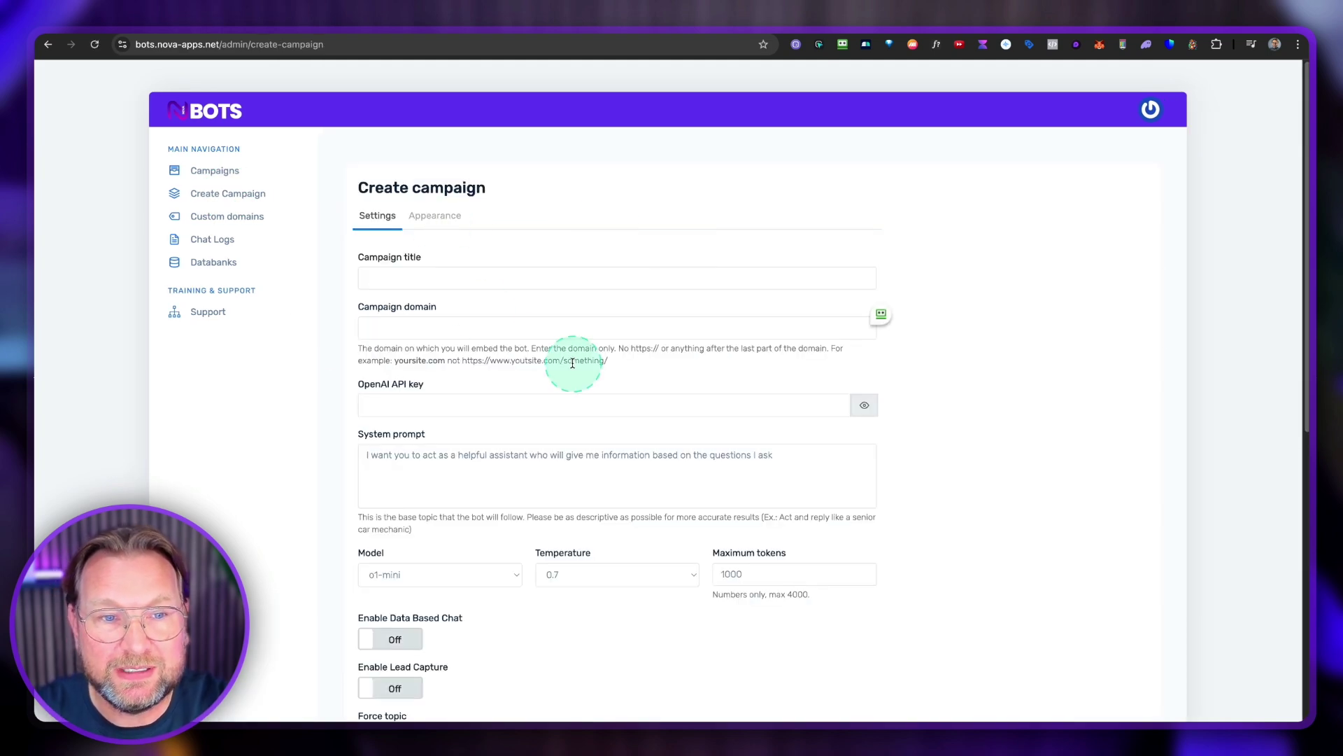
{"action": "scroll", "coordinate": [476, 356], "scroll_direction": "down", "scroll_amount": 5}
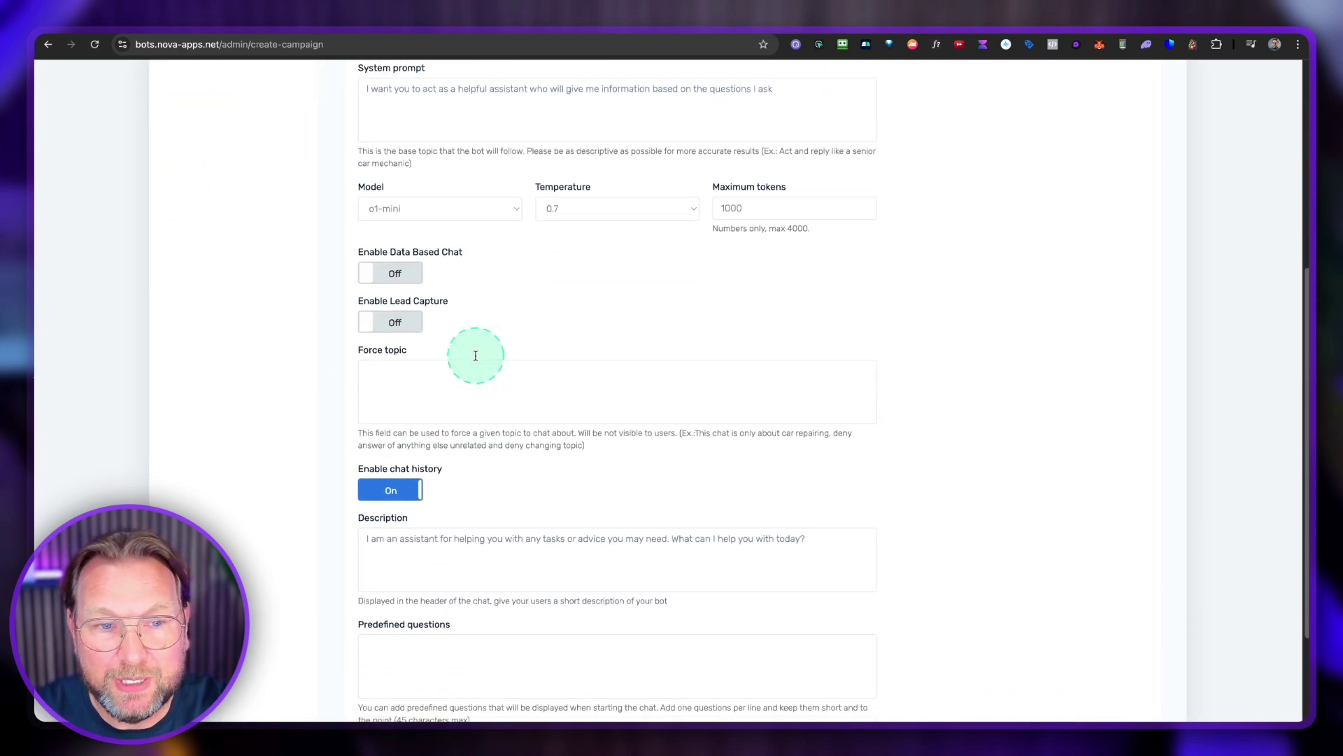
{"action": "scroll", "coordinate": [475, 355], "scroll_direction": "down", "scroll_amount": 2}
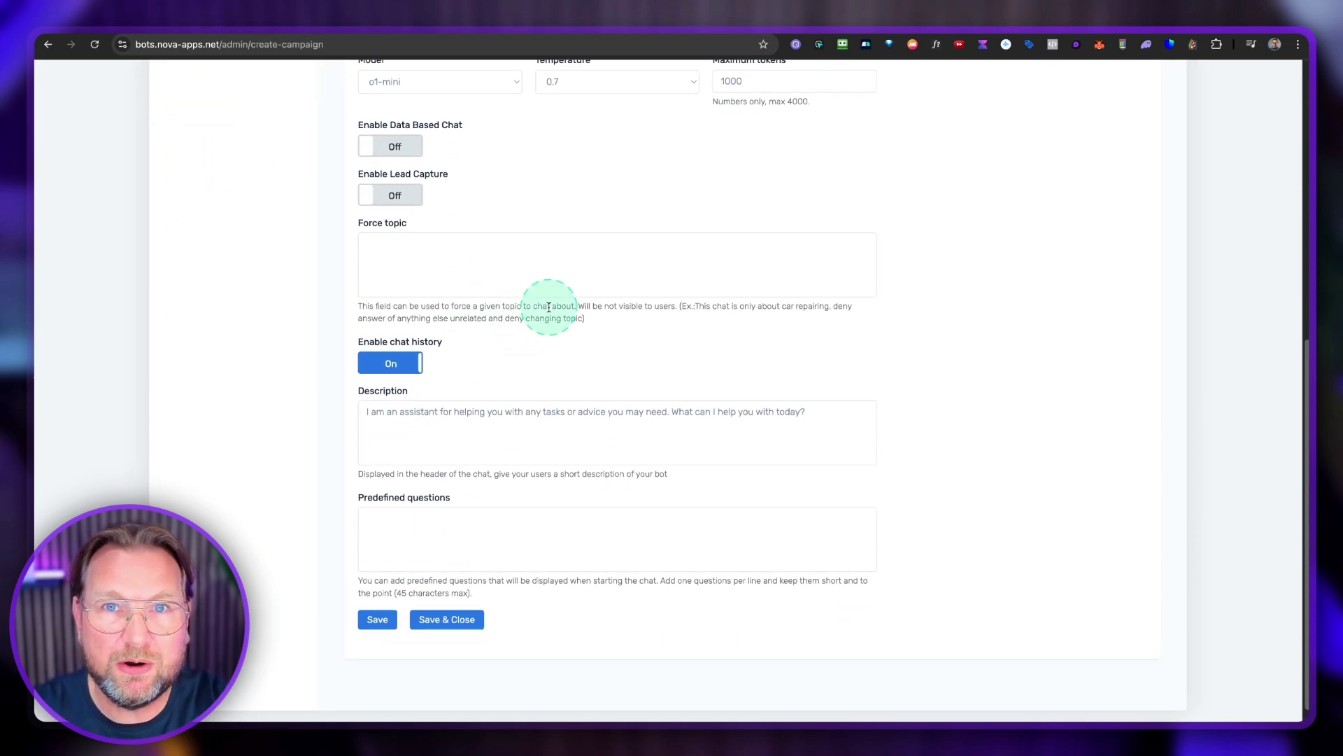
{"action": "scroll", "coordinate": [549, 307], "scroll_direction": "up", "scroll_amount": 7}
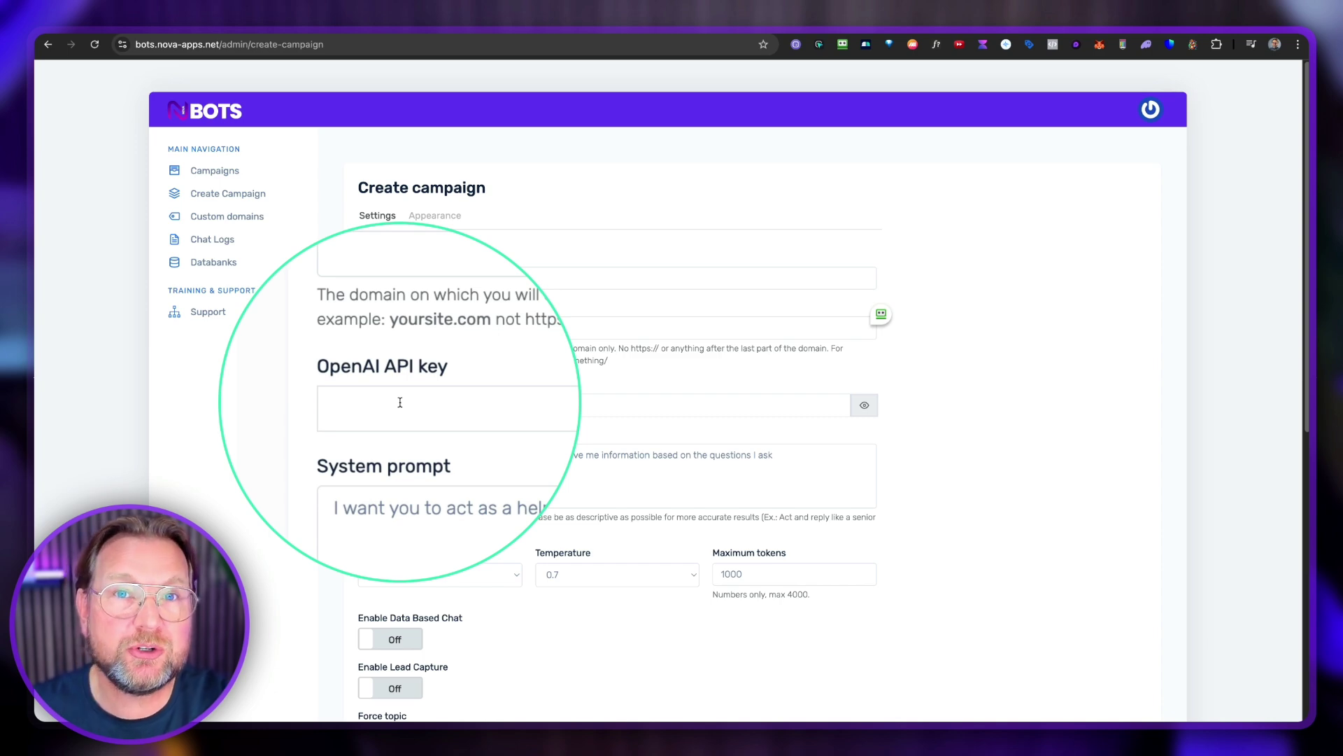
- Show the new campaign's Appearance tab and its chat colour options
{"action": "left_click", "coordinate": [444, 221]}
{"action": "scroll", "coordinate": [747, 448], "scroll_direction": "down", "scroll_amount": 3}
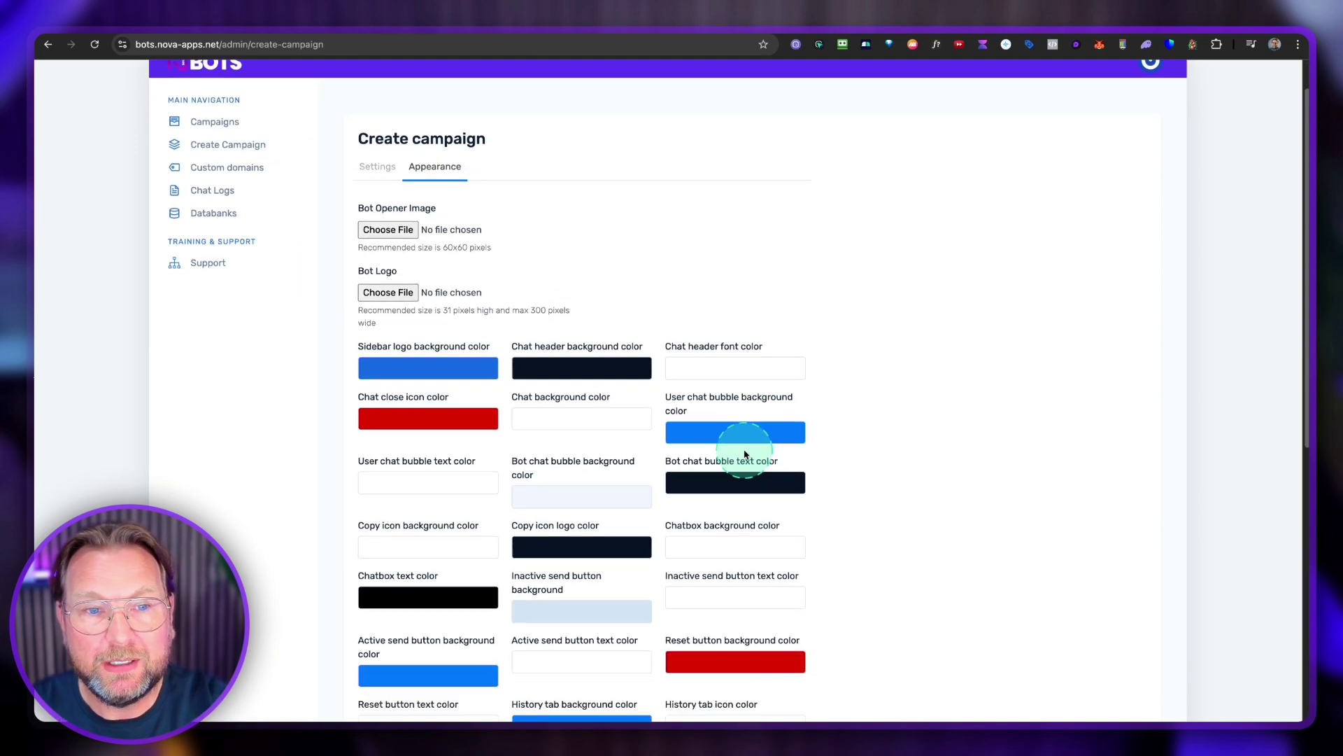
{"action": "scroll", "coordinate": [745, 453], "scroll_direction": "down", "scroll_amount": 5}
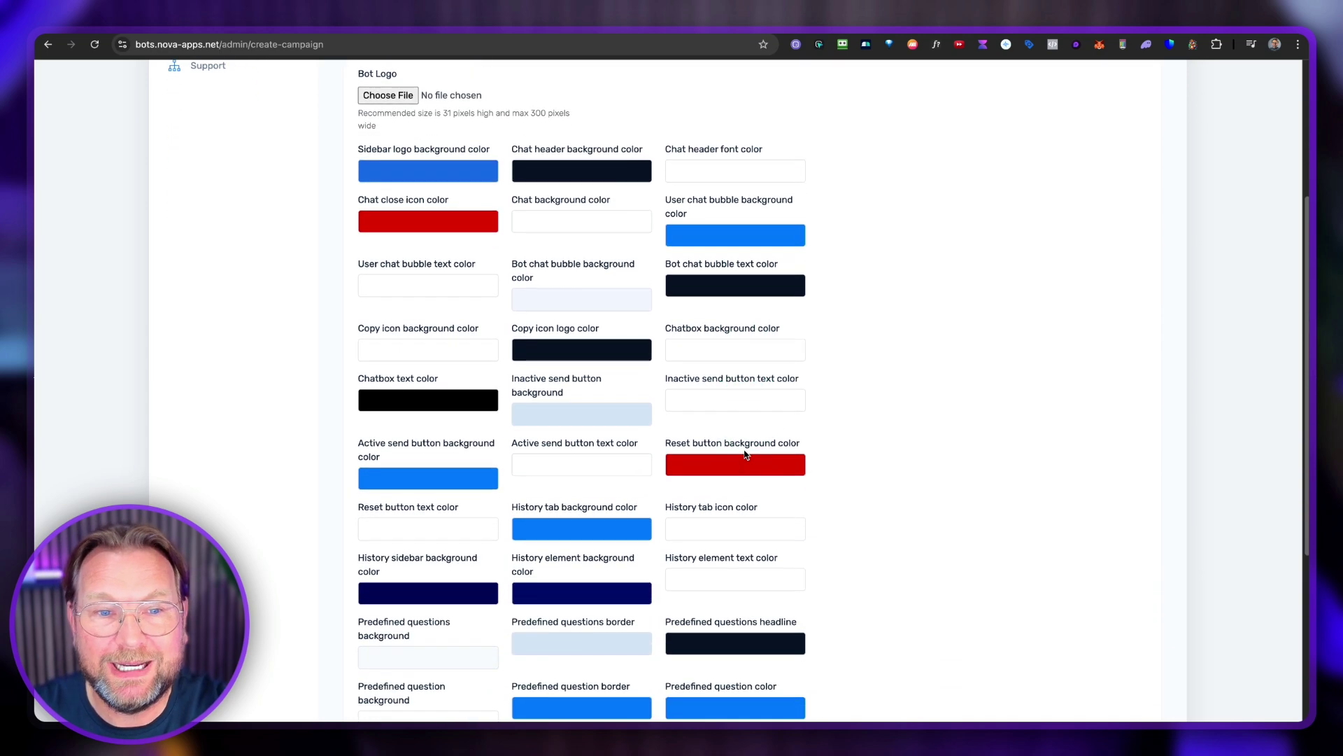
{"action": "scroll", "coordinate": [744, 455], "scroll_direction": "down", "scroll_amount": 6}
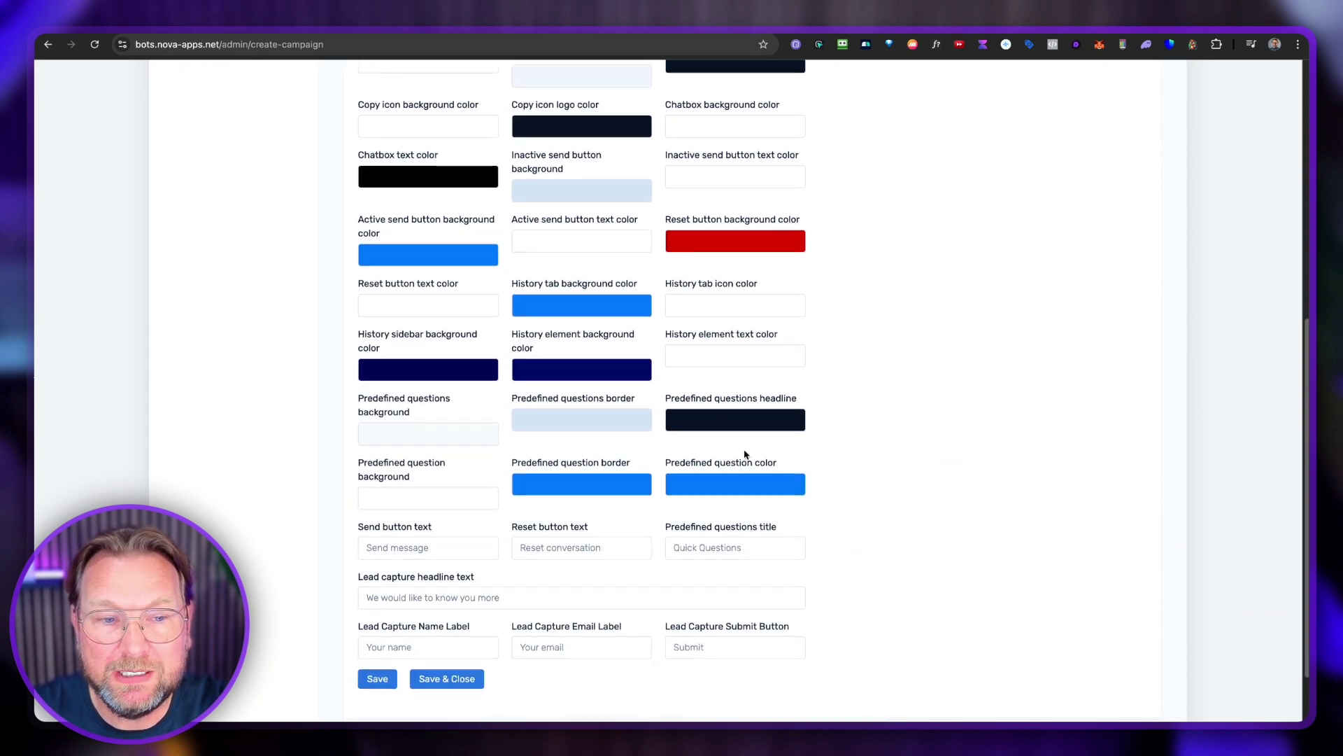
{"action": "scroll", "coordinate": [744, 455], "scroll_direction": "up", "scroll_amount": 12}
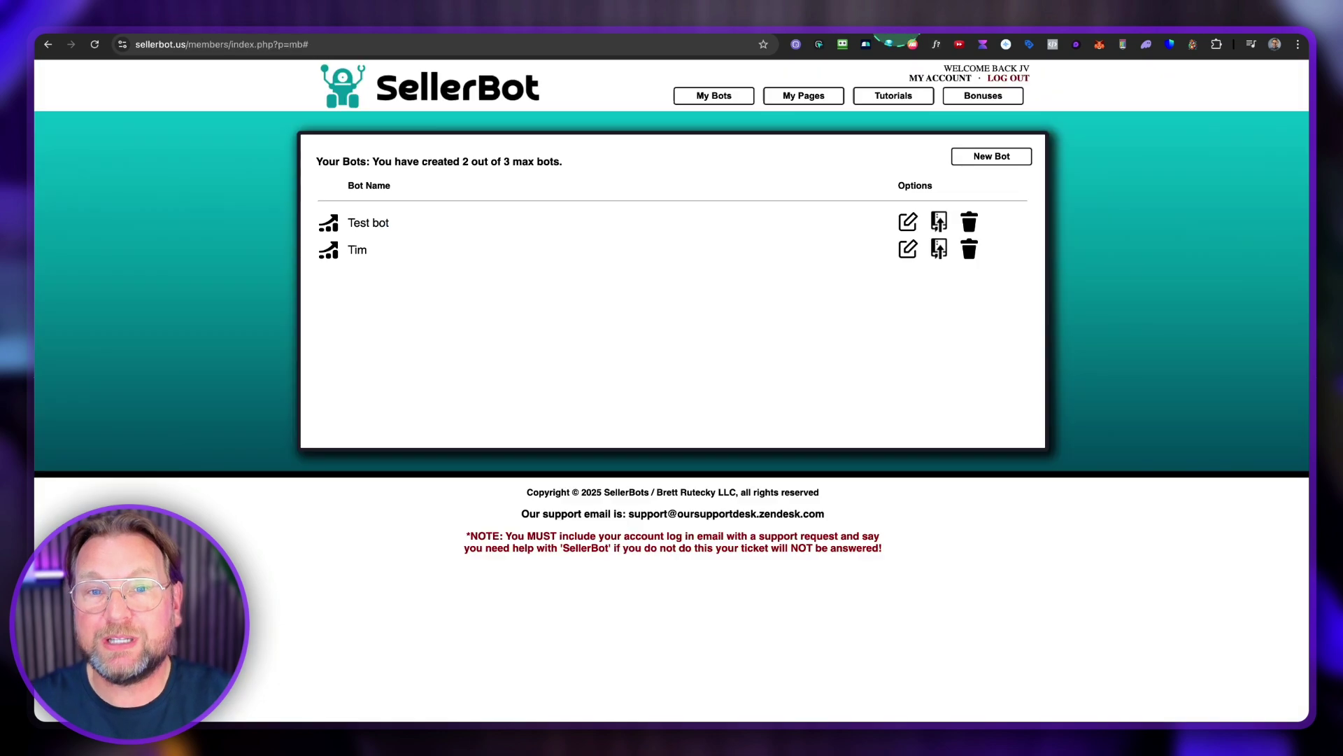
- Show a SellerBot bot's embed code, highlight the sellerbot.us domain, then dismiss it
{"action": "left_click", "coordinate": [940, 252]}
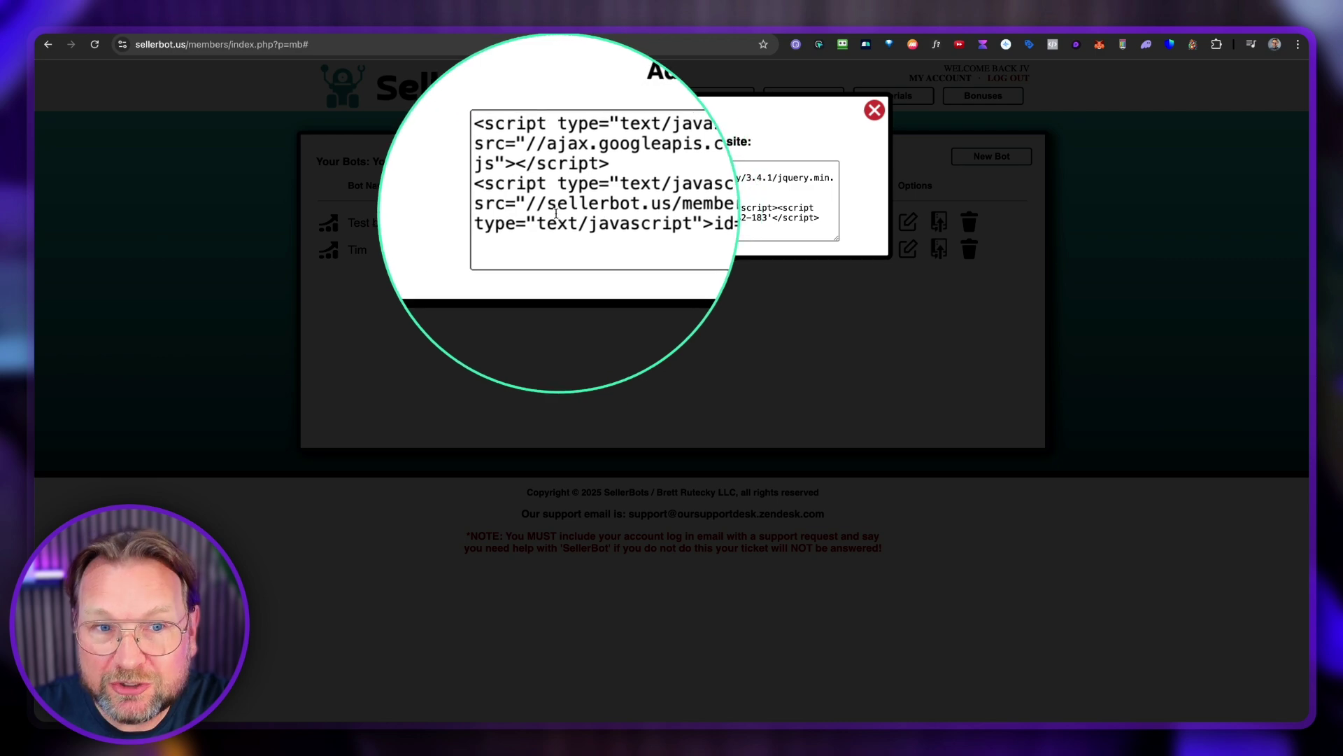
{"action": "left_click_drag", "start_coordinate": [548, 210], "coordinate": [638, 208]}
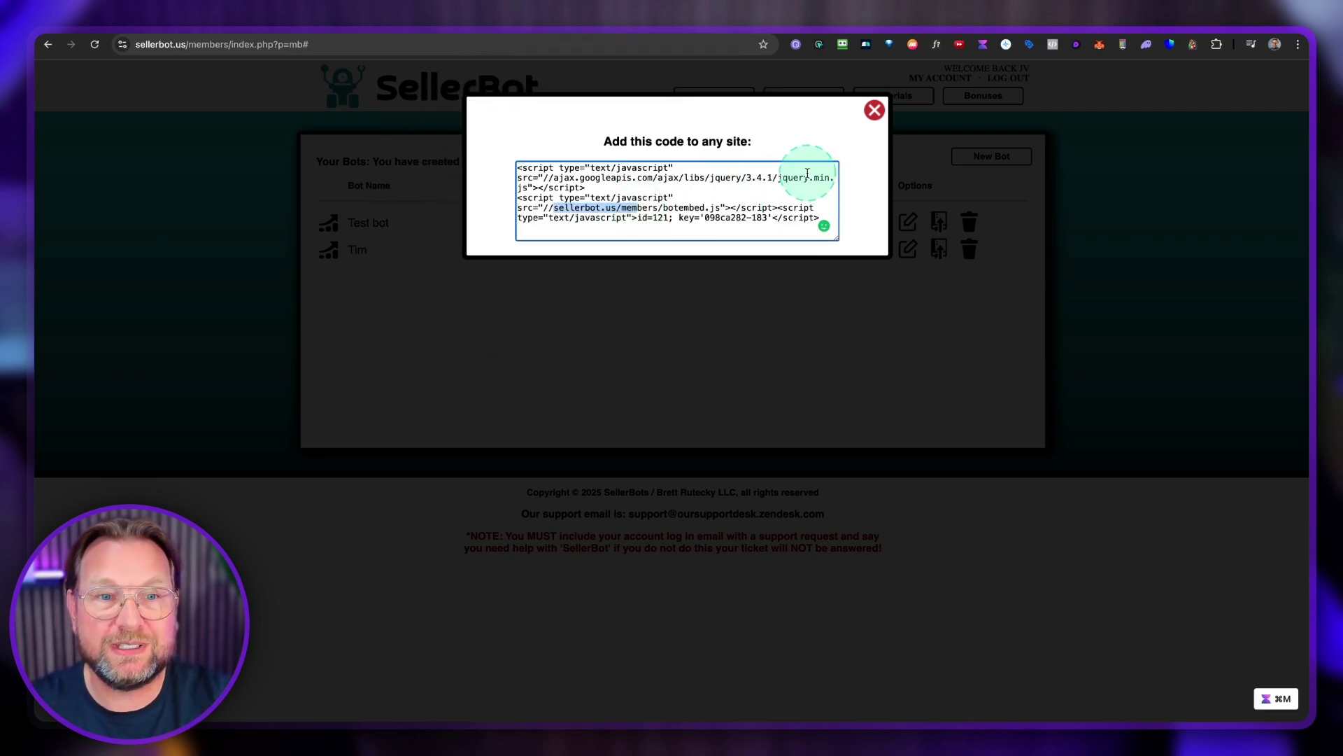
{"action": "left_click", "coordinate": [874, 111]}
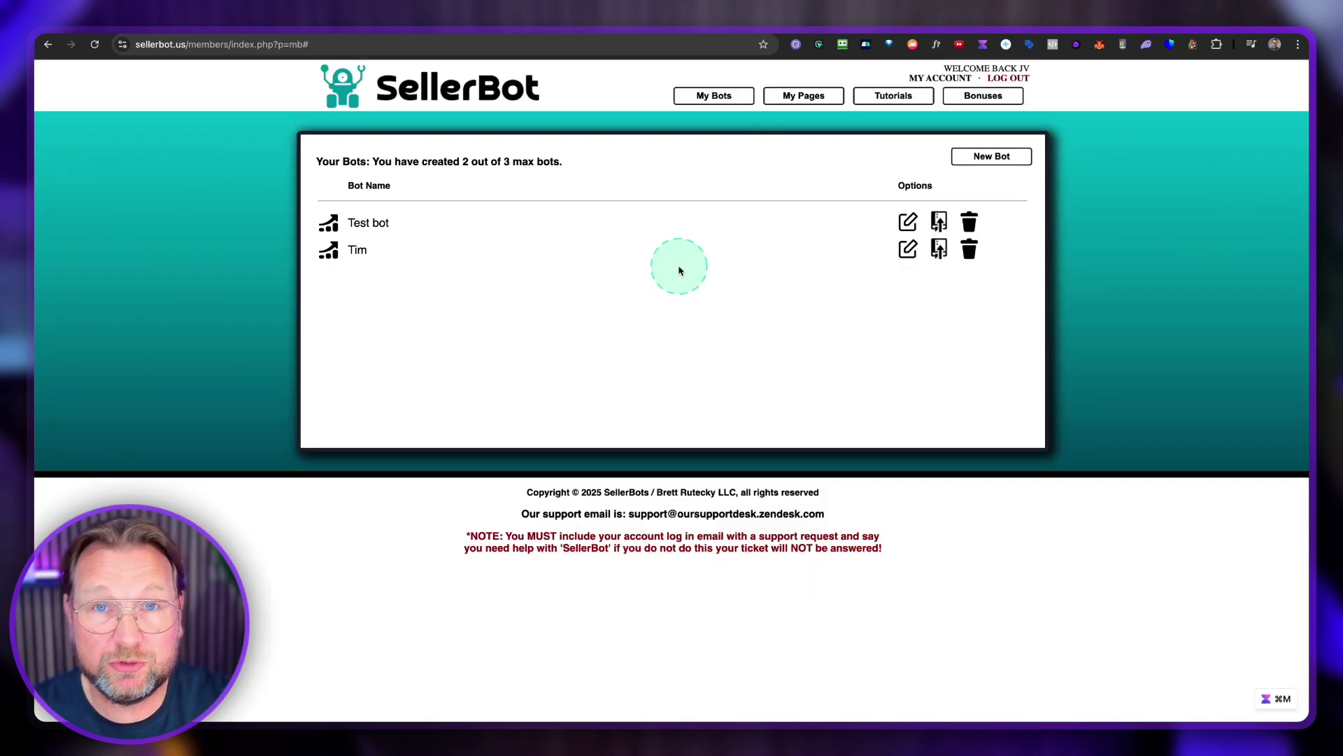